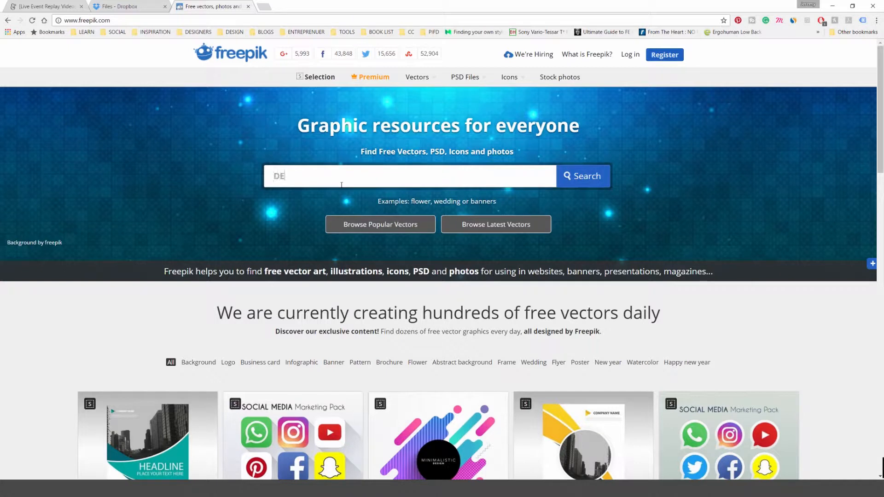
Search the site for "desert" graphics and look through the desert illustrations.
{"action": "key", "text": "Return"}
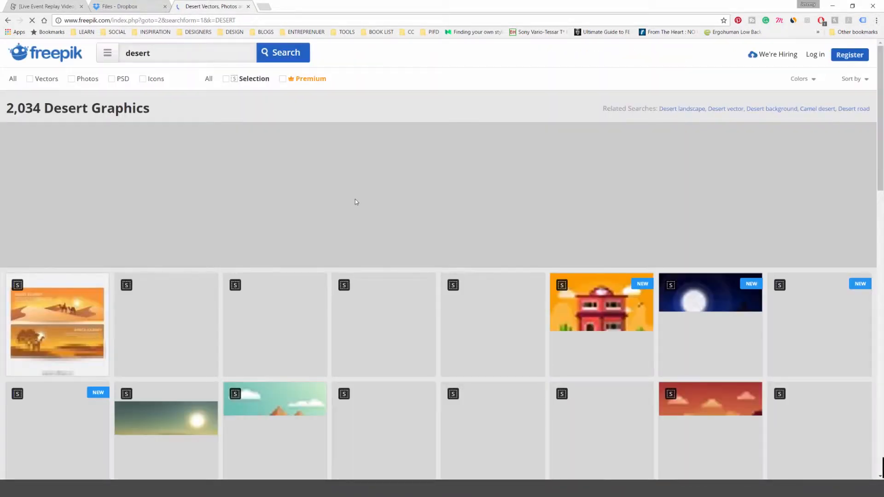
{"action": "scroll", "coordinate": [347, 233], "scroll_direction": "down", "scroll_amount": 1}
{"action": "scroll", "coordinate": [343, 235], "scroll_direction": "down", "scroll_amount": 1}
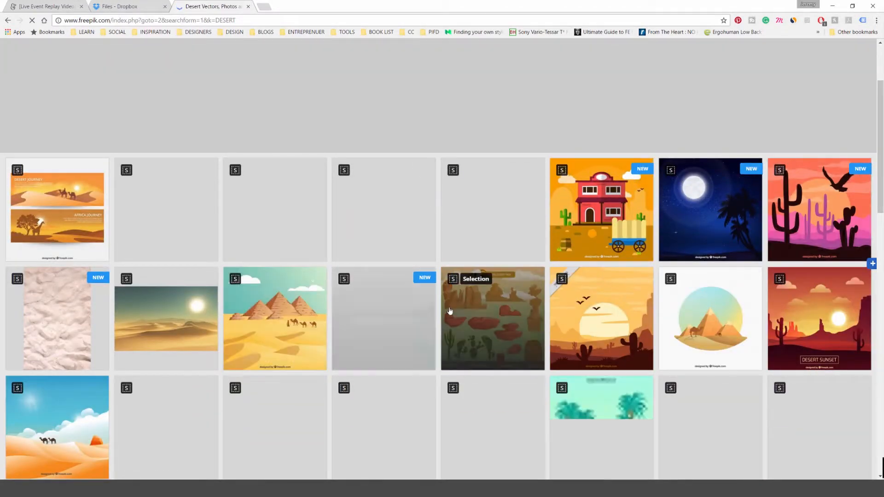
{"action": "scroll", "coordinate": [606, 346], "scroll_direction": "down", "scroll_amount": 1}
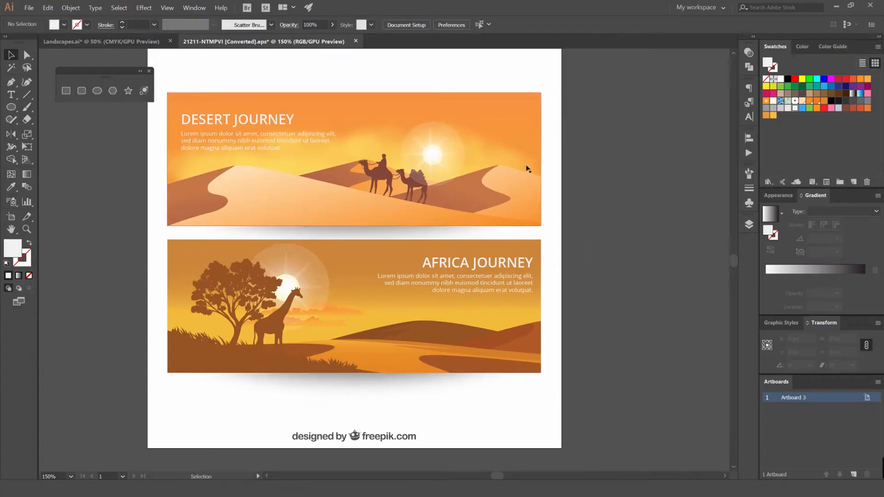
Ungroup all the artwork of the Desert Journey banner.
{"action": "left_click_drag", "start_coordinate": [332, 173], "coordinate": [374, 182]}
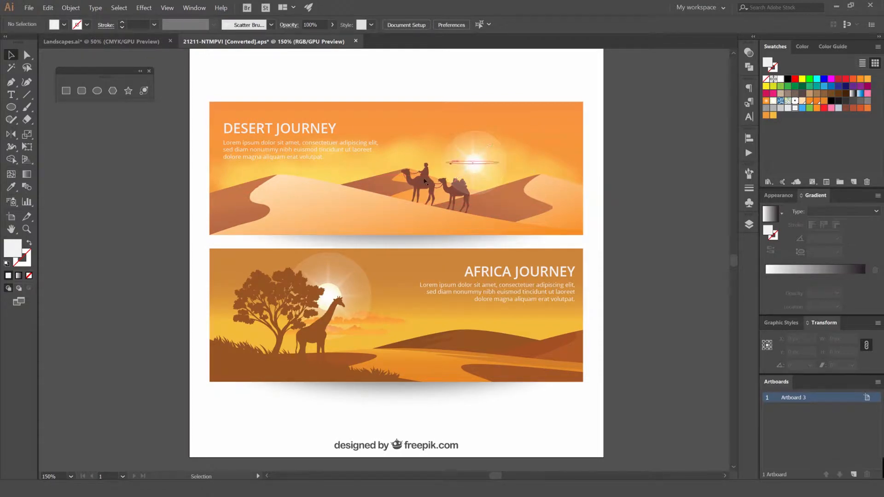
{"action": "left_click", "coordinate": [441, 222]}
{"action": "left_click_drag", "start_coordinate": [523, 193], "coordinate": [467, 213]}
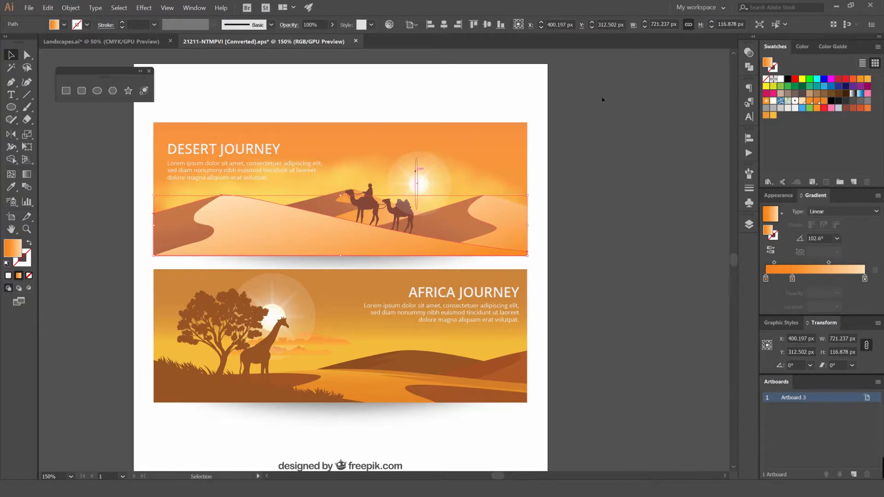
{"action": "left_click", "coordinate": [203, 239]}
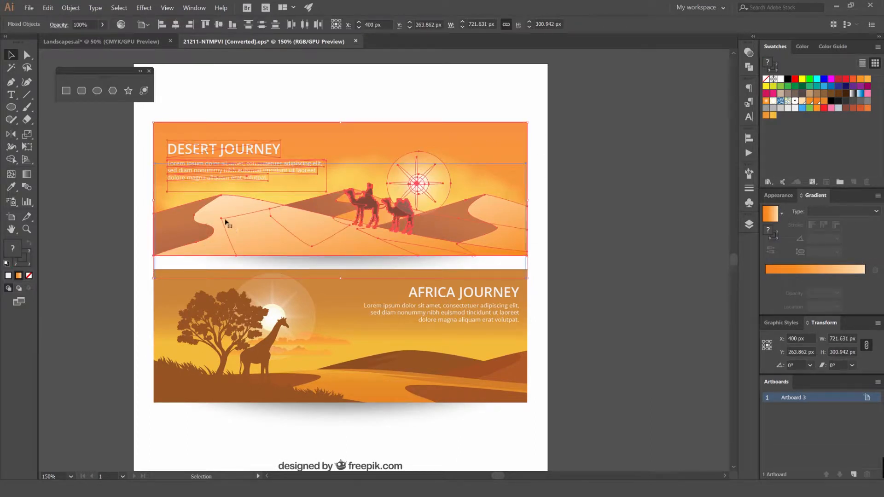
{"action": "left_click", "coordinate": [70, 9]}
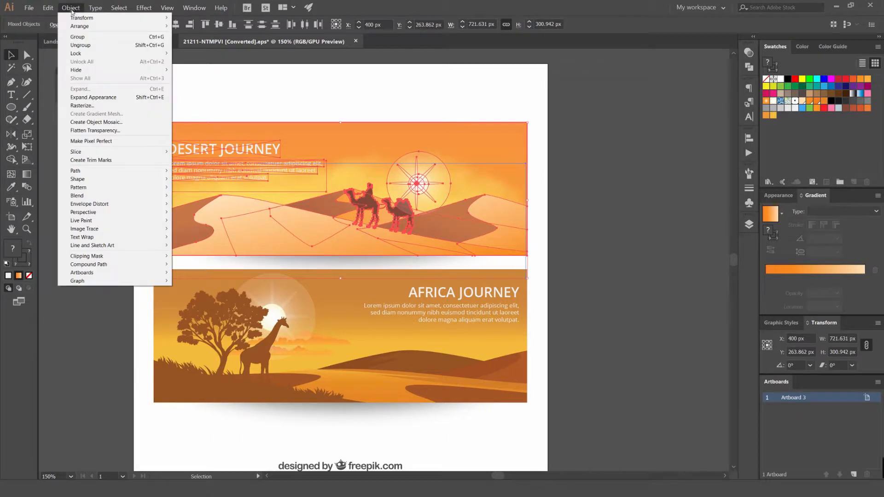
{"action": "left_click", "coordinate": [98, 45]}
{"action": "left_click", "coordinate": [271, 143]}
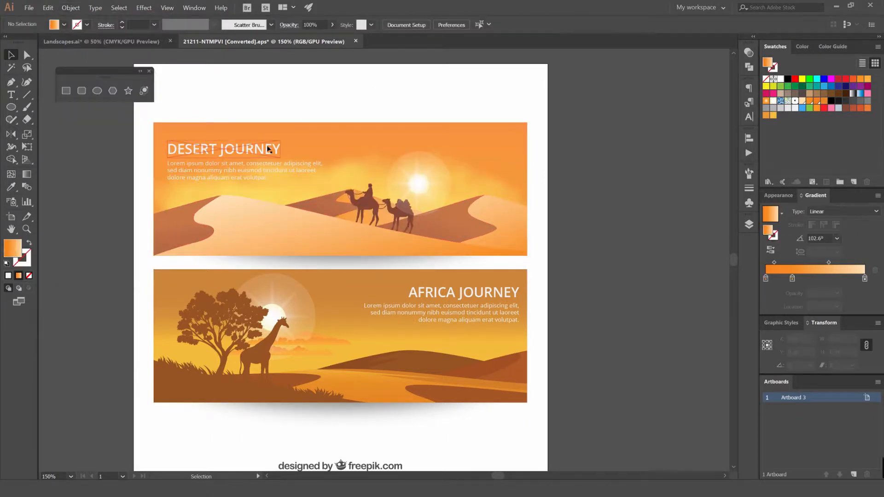
Move the DESERT JOURNEY title and its lorem ipsum text lines away to the left of the banner artwork.
{"action": "left_click", "coordinate": [257, 174]}
{"action": "left_click_drag", "start_coordinate": [258, 171], "coordinate": [96, 175]}
{"action": "left_click_drag", "start_coordinate": [186, 178], "coordinate": [73, 176]}
{"action": "key", "text": "space"}
{"action": "left_click_drag", "start_coordinate": [190, 187], "coordinate": [273, 169]}
{"action": "left_click_drag", "start_coordinate": [207, 187], "coordinate": [121, 191]}
{"action": "left_click_drag", "start_coordinate": [154, 159], "coordinate": [62, 184]}
Try to move the dunes and camels together off the right side of the banner.
{"action": "left_click", "coordinate": [339, 192]}
{"action": "key", "text": "space"}
{"action": "left_click_drag", "start_coordinate": [409, 191], "coordinate": [364, 208]}
{"action": "left_click", "coordinate": [445, 223], "text": "shift"}
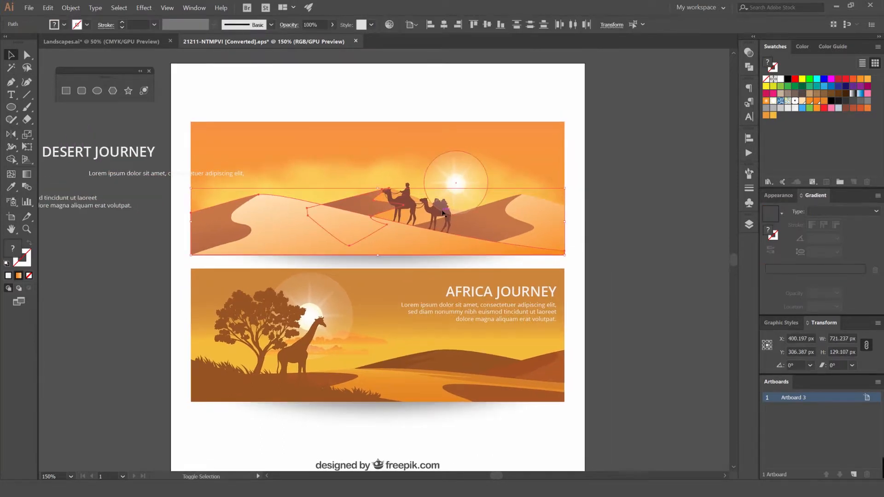
{"action": "key", "text": "ctrl+minus"}
{"action": "key", "text": "ctrl+minus"}
{"action": "left_click_drag", "start_coordinate": [524, 229], "coordinate": [613, 222]}
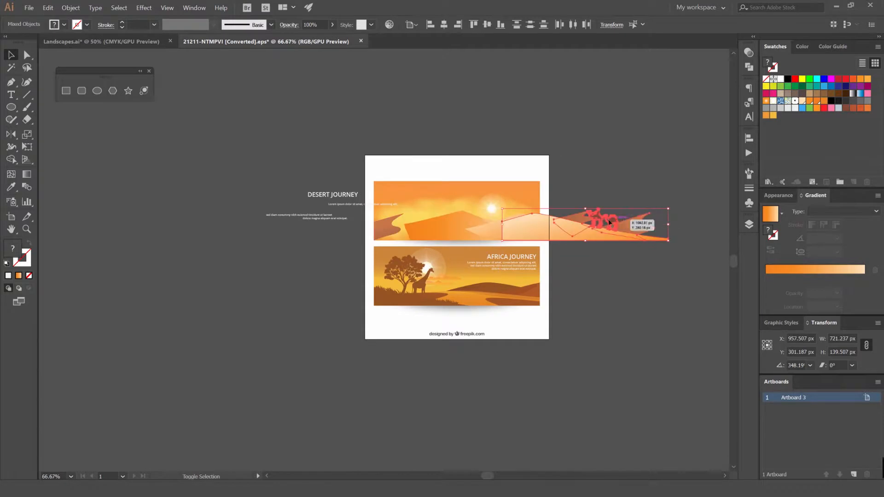
{"action": "key", "text": "ctrl+z"}
{"action": "left_click", "coordinate": [513, 192]}
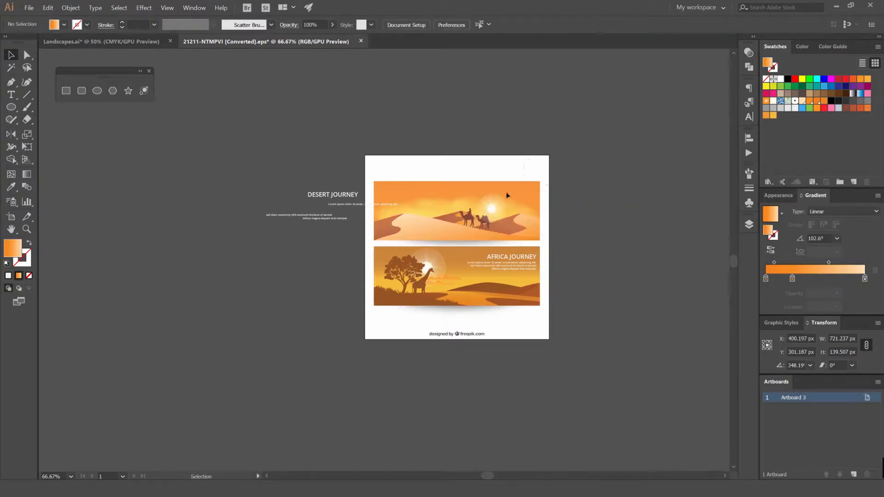
Delete the orange sky background and the sun from the desert banner.
{"action": "left_click", "coordinate": [451, 206]}
{"action": "key", "text": "Delete"}
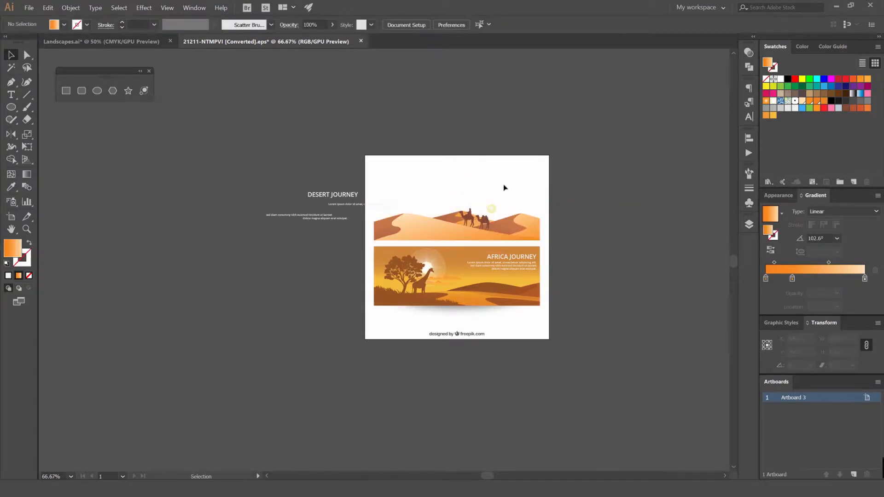
{"action": "left_click", "coordinate": [495, 212]}
{"action": "key", "text": "Delete"}
Delete the DESERT JOURNEY title and the leftover text lines beside the banner.
{"action": "left_click_drag", "start_coordinate": [552, 191], "coordinate": [426, 208]}
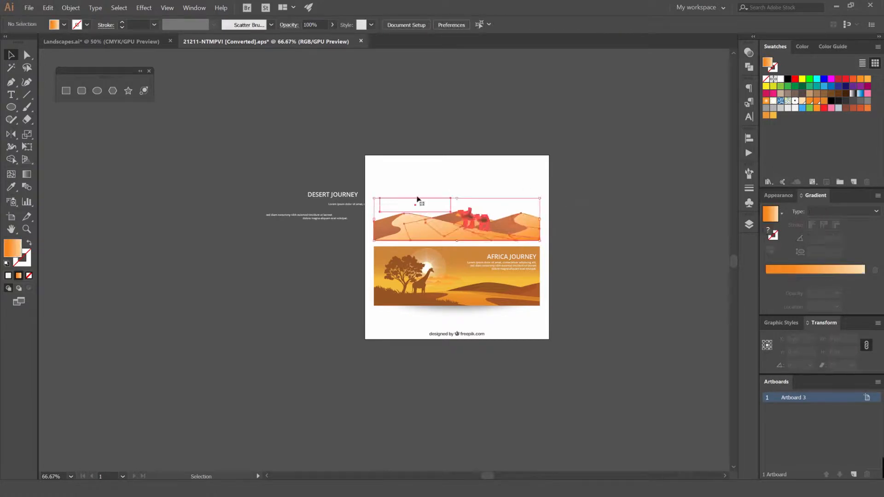
{"action": "left_click", "coordinate": [329, 196]}
{"action": "key", "text": "Delete"}
{"action": "left_click", "coordinate": [322, 204]}
{"action": "key", "text": "Delete"}
Copy the remaining dunes and camels and paste them into the Landscapes.ai document.
{"action": "left_click_drag", "start_coordinate": [574, 176], "coordinate": [341, 236]}
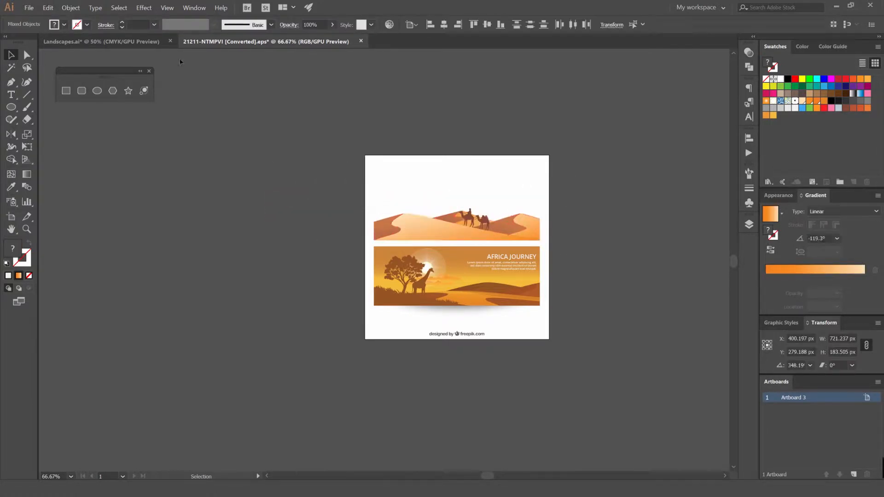
{"action": "key", "text": "ctrl+c"}
{"action": "left_click", "coordinate": [101, 41]}
{"action": "key", "text": "ctrl+v"}
Place the pasted dunes and camels over the blank white artboard and set the sketch photo aside.
{"action": "left_click_drag", "start_coordinate": [351, 166], "coordinate": [596, 89]}
{"action": "left_click_drag", "start_coordinate": [441, 160], "coordinate": [441, 251]}
{"action": "left_click", "coordinate": [366, 197]}
{"action": "mouse_move", "coordinate": [649, 174]}
{"action": "left_mouse_down"}
{"action": "mouse_move", "coordinate": [428, 306]}
{"action": "mouse_move", "coordinate": [408, 280]}
{"action": "left_mouse_up"}
{"action": "key", "text": "ctrl+z"}
{"action": "left_click_drag", "start_coordinate": [515, 197], "coordinate": [338, 178]}
{"action": "scroll", "coordinate": [348, 176], "scroll_direction": "down", "scroll_amount": 1}
{"action": "left_click_drag", "start_coordinate": [481, 184], "coordinate": [596, 190]}
{"action": "mouse_move", "coordinate": [327, 165]}
{"action": "left_mouse_down"}
{"action": "mouse_move", "coordinate": [489, 147]}
{"action": "mouse_move", "coordinate": [487, 127]}
{"action": "left_mouse_up"}
{"action": "scroll", "coordinate": [427, 159], "scroll_direction": "up", "scroll_amount": 1}
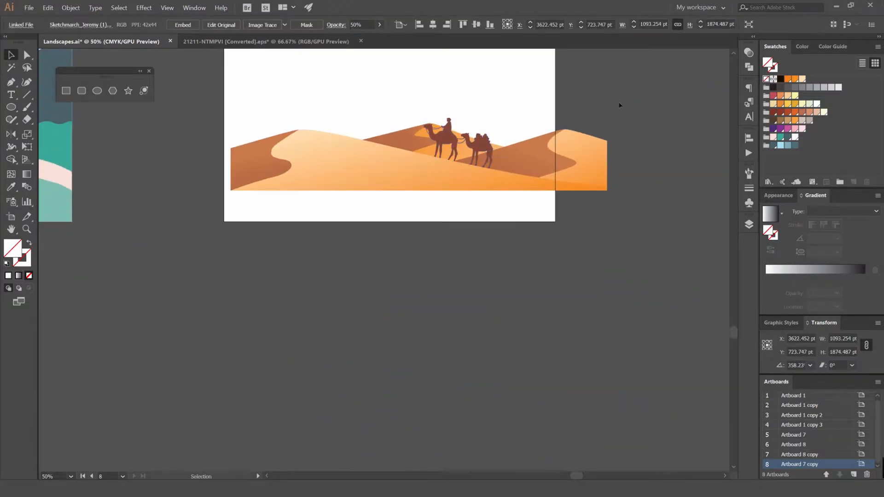
Scale the desert artwork to the artboard's 1920 pt width and align it to the artboard's bottom edge.
{"action": "left_click_drag", "start_coordinate": [619, 105], "coordinate": [254, 213]}
{"action": "left_click_drag", "start_coordinate": [297, 174], "coordinate": [290, 210]}
{"action": "scroll", "coordinate": [199, 225], "scroll_direction": "up", "scroll_amount": 4}
{"action": "left_click_drag", "start_coordinate": [346, 220], "coordinate": [346, 208]}
{"action": "scroll", "coordinate": [347, 208], "scroll_direction": "down", "scroll_amount": 4}
{"action": "left_click_drag", "start_coordinate": [571, 184], "coordinate": [463, 192]}
{"action": "left_click_drag", "start_coordinate": [606, 181], "coordinate": [559, 180]}
{"action": "left_click_drag", "start_coordinate": [407, 203], "coordinate": [408, 209]}
{"action": "left_click", "coordinate": [481, 153]}
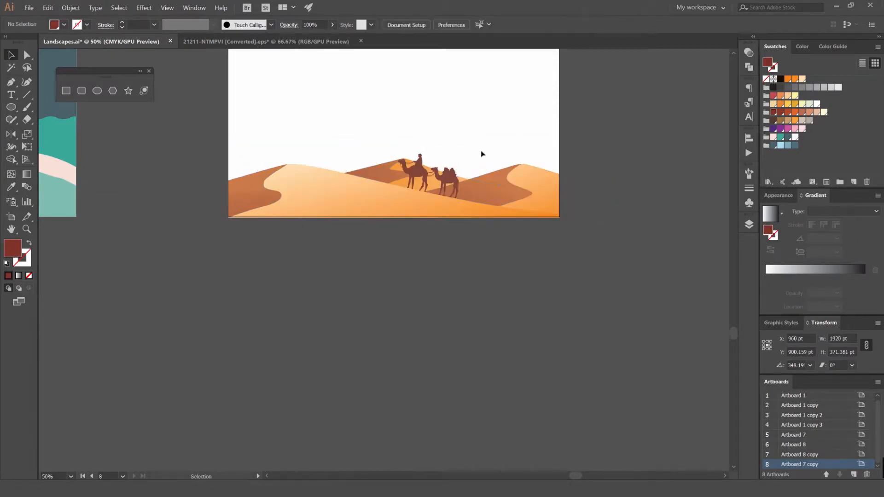
Move the camel silhouettes up off the dunes into the empty sky area.
{"action": "scroll", "coordinate": [456, 153], "scroll_direction": "up", "scroll_amount": 2}
{"action": "scroll", "coordinate": [464, 178], "scroll_direction": "up", "scroll_amount": 3}
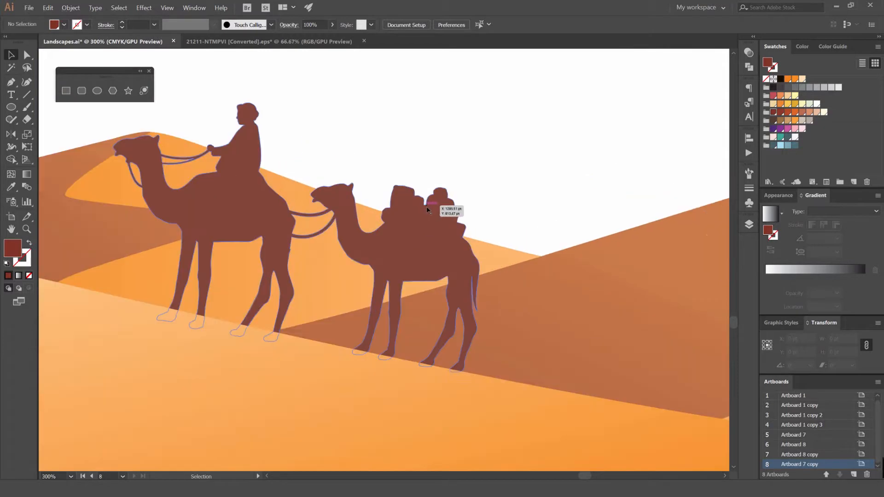
{"action": "scroll", "coordinate": [428, 209], "scroll_direction": "down", "scroll_amount": 5}
{"action": "mouse_move", "coordinate": [396, 216]}
{"action": "left_mouse_down"}
{"action": "mouse_move", "coordinate": [409, 226]}
{"action": "mouse_move", "coordinate": [442, 193]}
{"action": "left_mouse_up"}
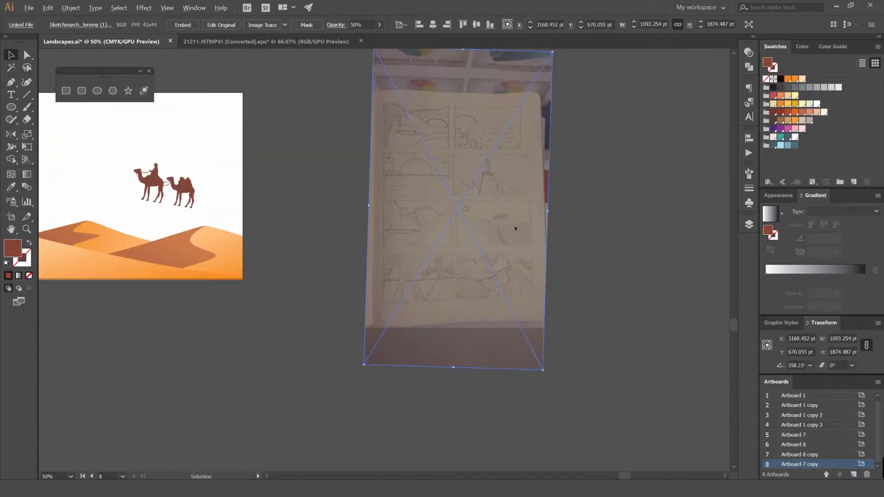
Examine the desert thumbnail in the sketch photo and the red desert illustration as references for the dunes and camels.
{"action": "scroll", "coordinate": [515, 229], "scroll_direction": "up", "scroll_amount": 3}
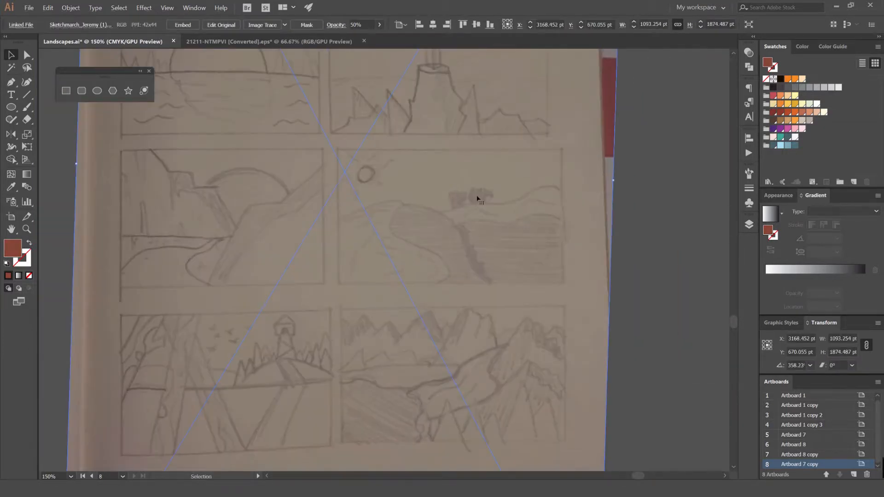
{"action": "scroll", "coordinate": [486, 205], "scroll_direction": "down", "scroll_amount": 2}
{"action": "left_click_drag", "start_coordinate": [379, 188], "coordinate": [643, 168]}
{"action": "left_click_drag", "start_coordinate": [387, 169], "coordinate": [570, 196]}
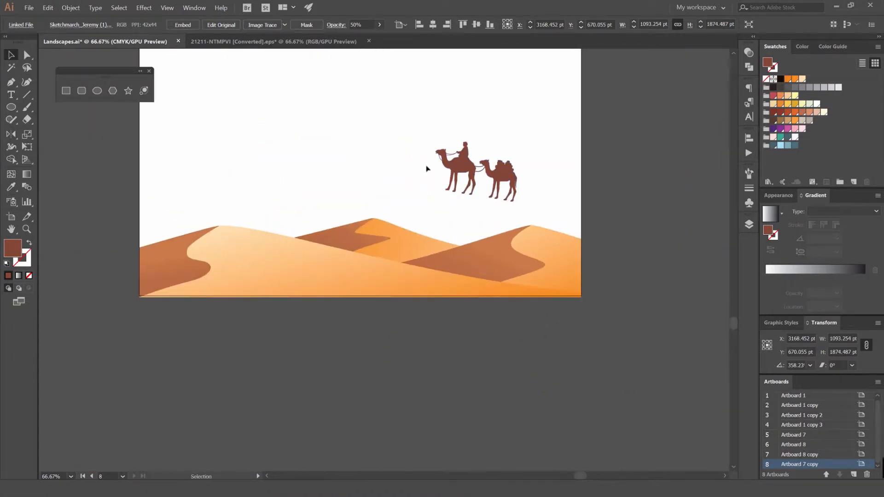
{"action": "scroll", "coordinate": [437, 164], "scroll_direction": "down", "scroll_amount": 3}
{"action": "left_click_drag", "start_coordinate": [413, 111], "coordinate": [573, 309]}
{"action": "scroll", "coordinate": [414, 164], "scroll_direction": "up", "scroll_amount": 4}
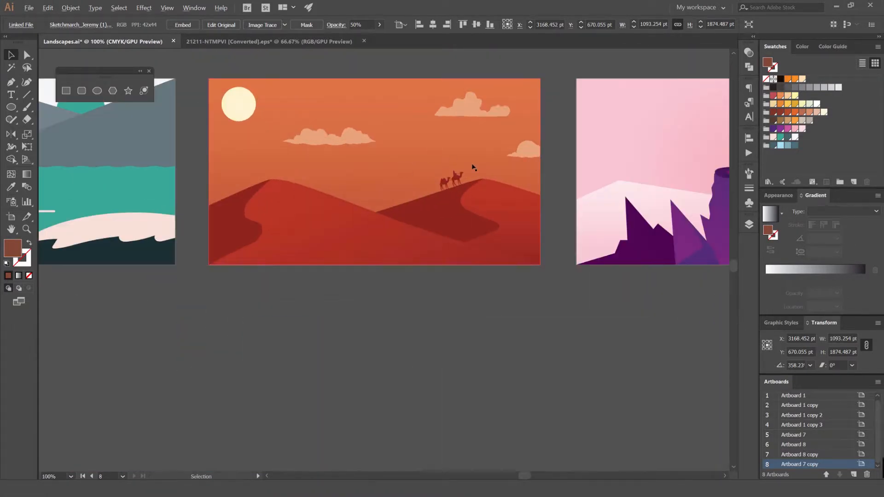
{"action": "scroll", "coordinate": [447, 175], "scroll_direction": "up", "scroll_amount": 2}
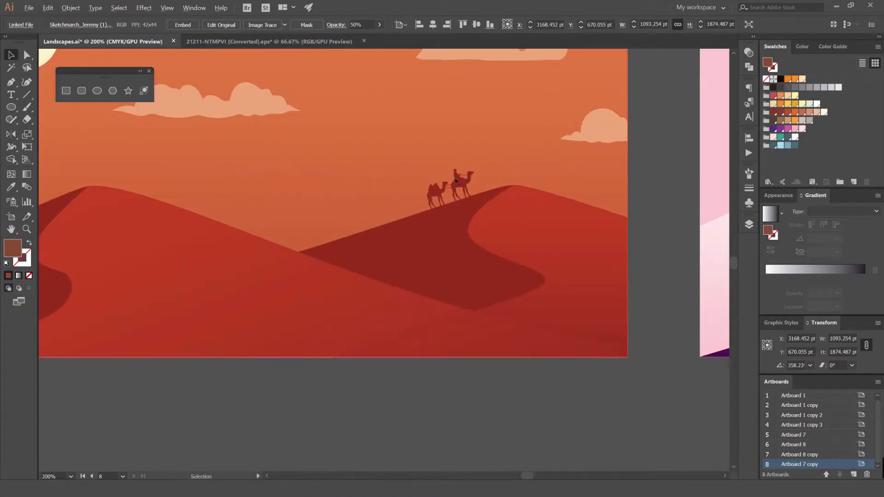
{"action": "scroll", "coordinate": [456, 186], "scroll_direction": "down", "scroll_amount": 3}
{"action": "scroll", "coordinate": [468, 258], "scroll_direction": "down", "scroll_amount": 2}
{"action": "left_click_drag", "start_coordinate": [487, 279], "coordinate": [352, 152]}
{"action": "left_click_drag", "start_coordinate": [464, 229], "coordinate": [398, 122]}
{"action": "scroll", "coordinate": [483, 190], "scroll_direction": "up", "scroll_amount": 2}
Move the camels outside the artboard's right edge and stretch the dunes upward to about half the artboard's height.
{"action": "left_click_drag", "start_coordinate": [515, 244], "coordinate": [623, 167]}
{"action": "left_click_drag", "start_coordinate": [433, 202], "coordinate": [460, 176]}
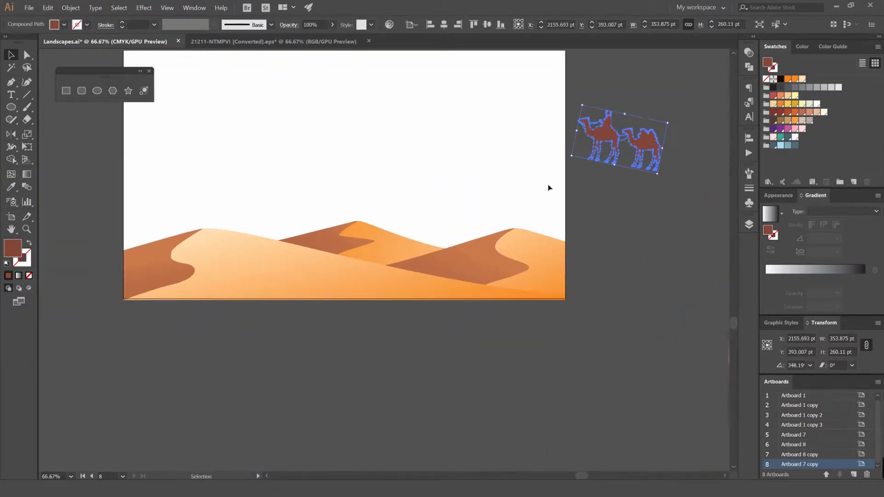
{"action": "left_click", "coordinate": [182, 273]}
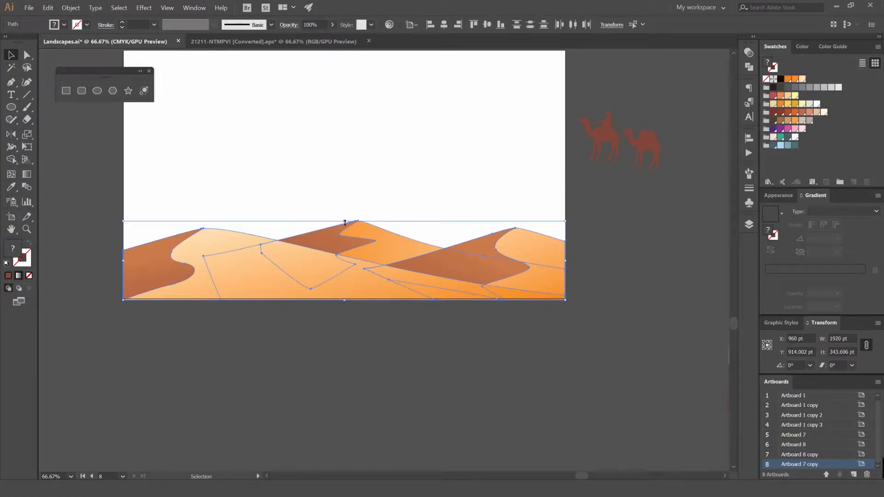
{"action": "left_click_drag", "start_coordinate": [344, 223], "coordinate": [345, 172]}
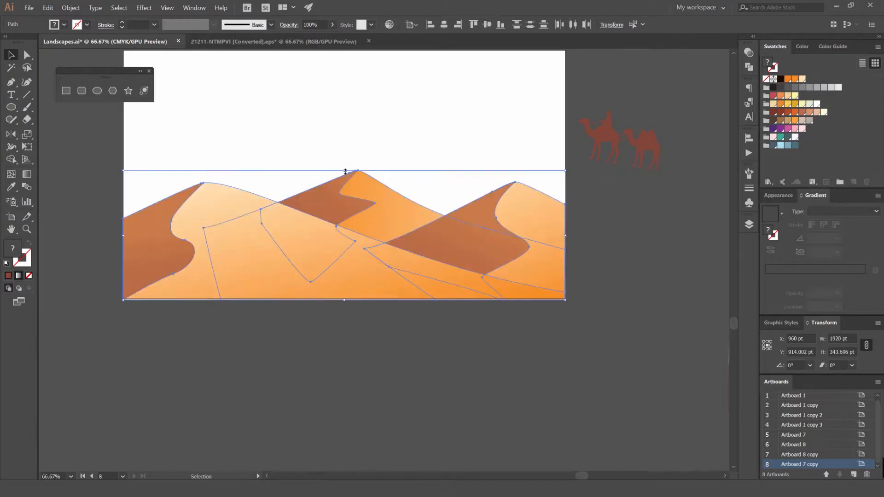
{"action": "left_click", "coordinate": [369, 147]}
Delete the middle background dune and its dark shaded face.
{"action": "scroll", "coordinate": [438, 166], "scroll_direction": "down", "scroll_amount": 5}
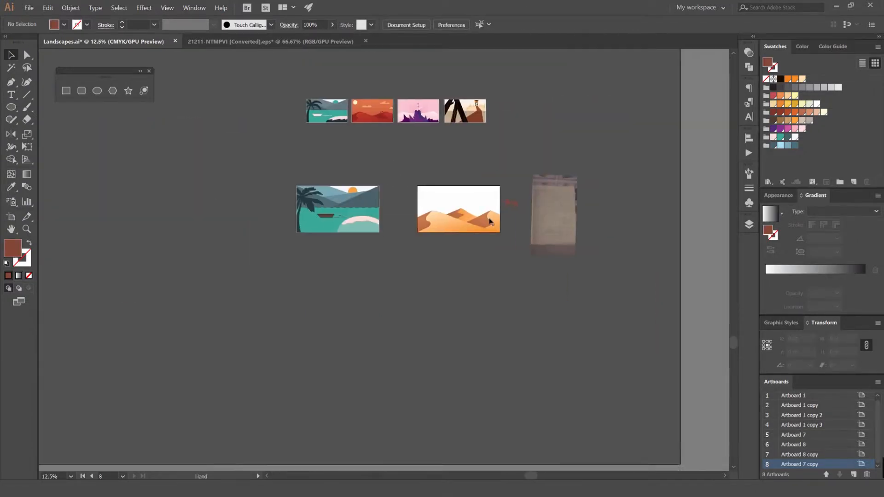
{"action": "scroll", "coordinate": [491, 222], "scroll_direction": "up", "scroll_amount": 6}
{"action": "left_click", "coordinate": [309, 157]}
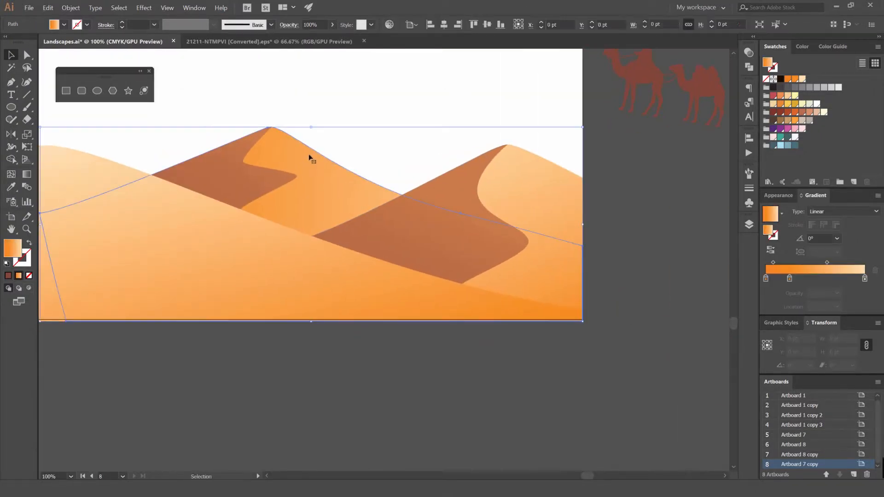
{"action": "key", "text": "Delete"}
{"action": "left_click", "coordinate": [241, 145]}
{"action": "key", "text": "Delete"}
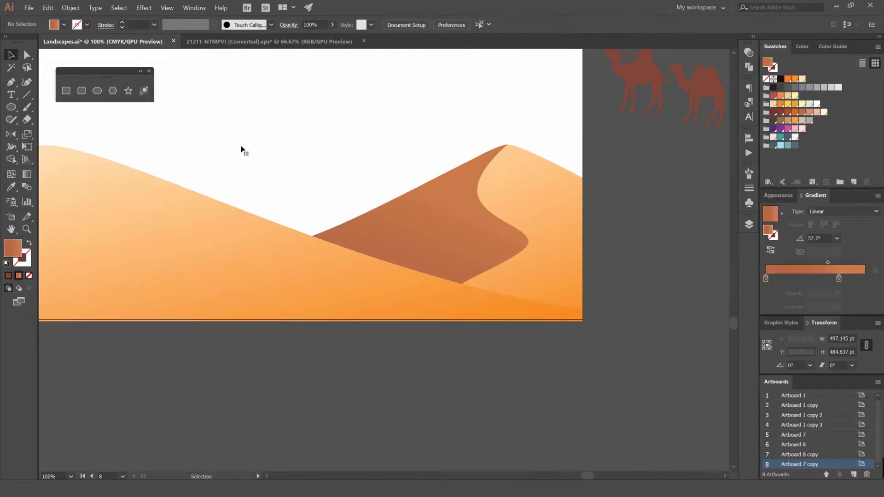
Make the right dune taller and shift its dark shaded face toward the left.
{"action": "left_click", "coordinate": [515, 156]}
{"action": "scroll", "coordinate": [432, 166], "scroll_direction": "down", "scroll_amount": 2}
{"action": "left_click_drag", "start_coordinate": [358, 204], "coordinate": [337, 206]}
{"action": "left_click_drag", "start_coordinate": [454, 199], "coordinate": [360, 189]}
{"action": "left_click", "coordinate": [562, 182]}
{"action": "scroll", "coordinate": [417, 187], "scroll_direction": "up", "scroll_amount": 2}
{"action": "left_click", "coordinate": [451, 118]}
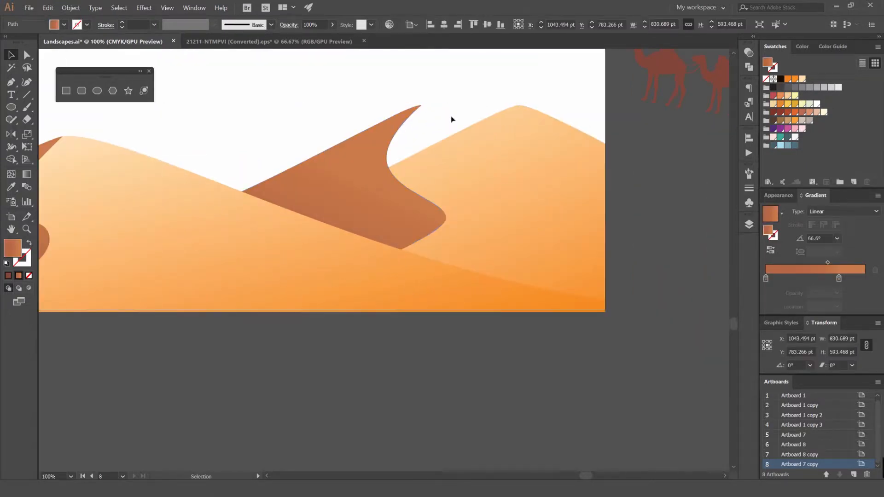
{"action": "key", "text": "ctrl+z"}
{"action": "left_click_drag", "start_coordinate": [465, 170], "coordinate": [340, 169]}
{"action": "left_click", "coordinate": [495, 150]}
Move the light right dune's peak anchor point to meet the tip of its dark shaded face.
{"action": "key", "text": "a"}
{"action": "left_click", "coordinate": [519, 106]}
{"action": "left_click_drag", "start_coordinate": [518, 106], "coordinate": [405, 91]}
{"action": "left_click", "coordinate": [417, 88]}
{"action": "scroll", "coordinate": [393, 108], "scroll_direction": "up", "scroll_amount": 2}
Try to reshape the curve at the light dune's peak anchor point.
{"action": "left_click", "coordinate": [396, 116]}
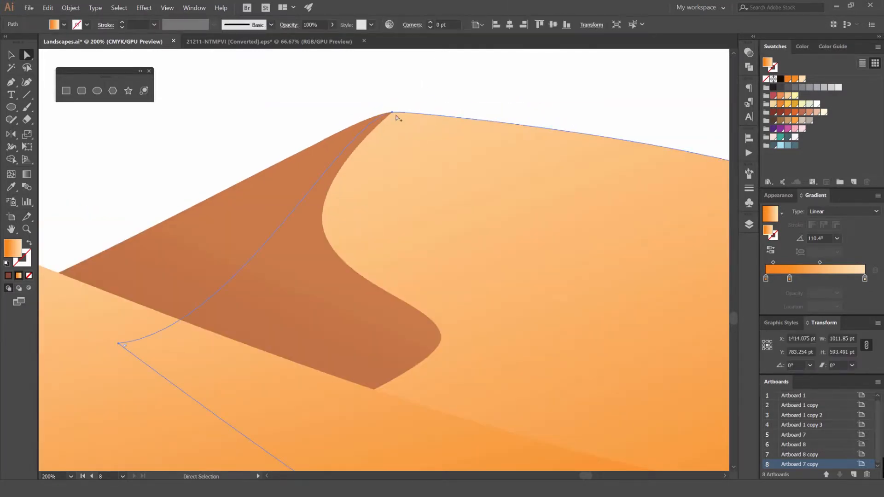
{"action": "scroll", "coordinate": [395, 115], "scroll_direction": "up", "scroll_amount": 4}
{"action": "left_click", "coordinate": [382, 107]}
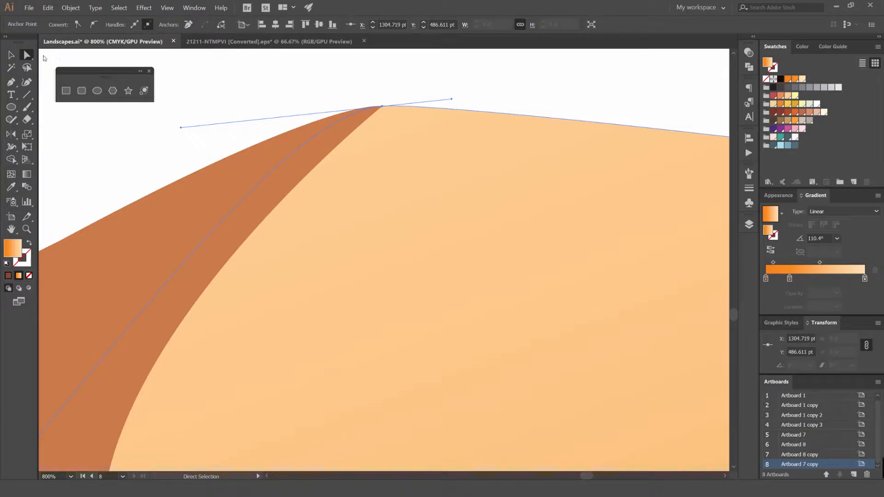
{"action": "left_click_drag", "start_coordinate": [396, 107], "coordinate": [477, 175]}
{"action": "key", "text": "ctrl+z"}
Straighten the light dune's upper slope from its peak down to the artboard's right edge.
{"action": "scroll", "coordinate": [362, 111], "scroll_direction": "down", "scroll_amount": 8}
{"action": "scroll", "coordinate": [396, 102], "scroll_direction": "up", "scroll_amount": 3}
{"action": "left_click", "coordinate": [461, 120]}
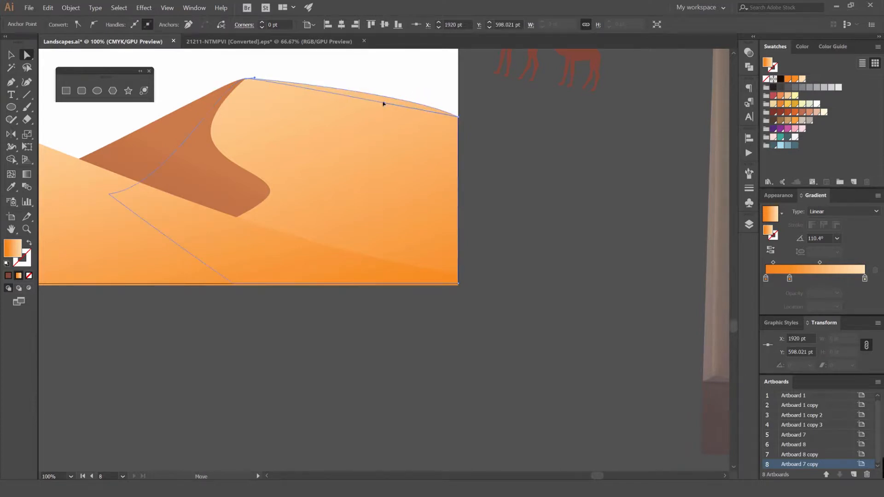
{"action": "left_click", "coordinate": [481, 109]}
{"action": "scroll", "coordinate": [534, 111], "scroll_direction": "down", "scroll_amount": 3}
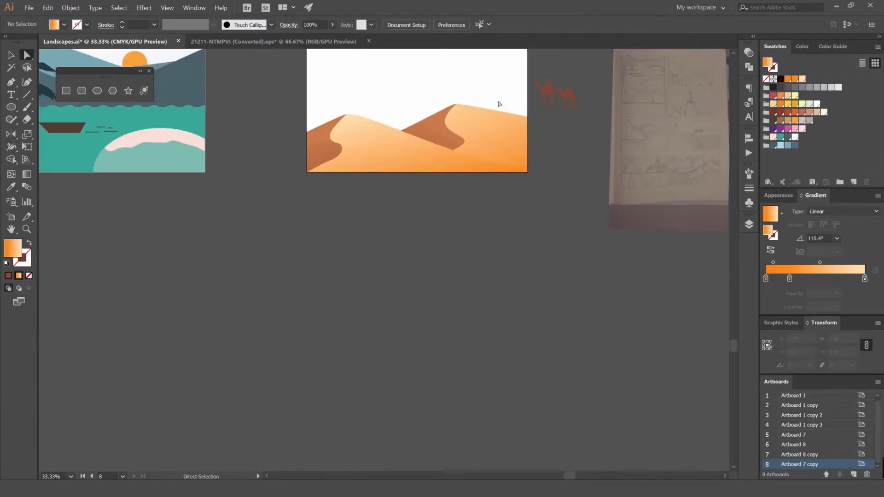
Scale the camels down to about 133 pt wide and set them on the right dune's upper slope.
{"action": "scroll", "coordinate": [488, 89], "scroll_direction": "down", "scroll_amount": 2}
{"action": "scroll", "coordinate": [489, 89], "scroll_direction": "up", "scroll_amount": 3}
{"action": "left_click_drag", "start_coordinate": [543, 132], "coordinate": [443, 209]}
{"action": "scroll", "coordinate": [459, 119], "scroll_direction": "up", "scroll_amount": 1}
{"action": "scroll", "coordinate": [407, 132], "scroll_direction": "up", "scroll_amount": 2}
{"action": "left_click", "coordinate": [493, 177]}
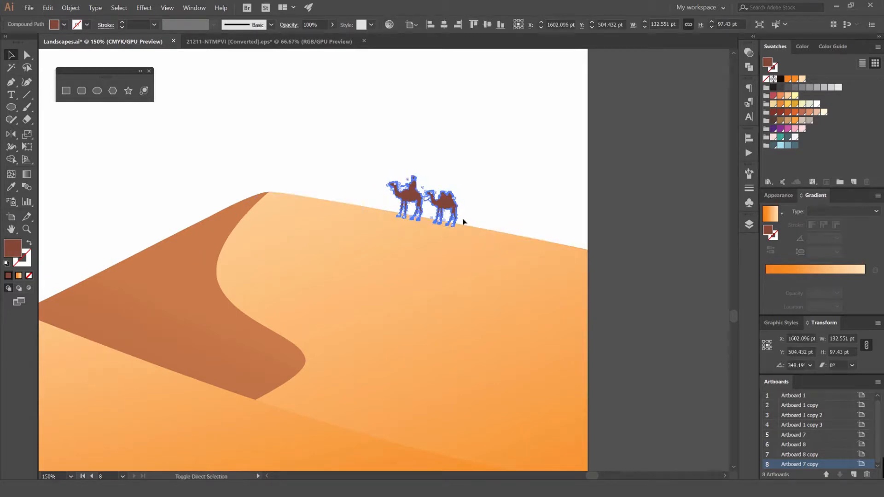
{"action": "left_click", "coordinate": [518, 189]}
{"action": "scroll", "coordinate": [530, 187], "scroll_direction": "down", "scroll_amount": 3}
{"action": "scroll", "coordinate": [502, 197], "scroll_direction": "up", "scroll_amount": 5}
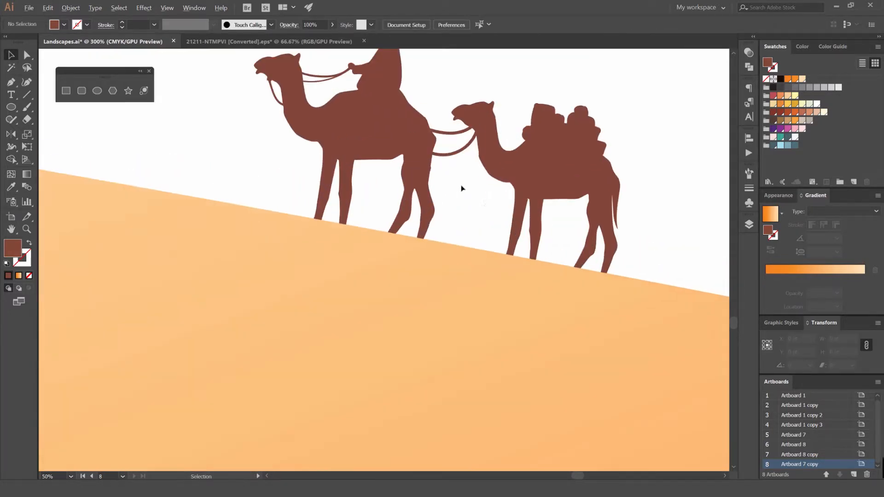
Raise the camels slightly so their feet stand on the right dune's slope.
{"action": "scroll", "coordinate": [493, 220], "scroll_direction": "up", "scroll_amount": 2}
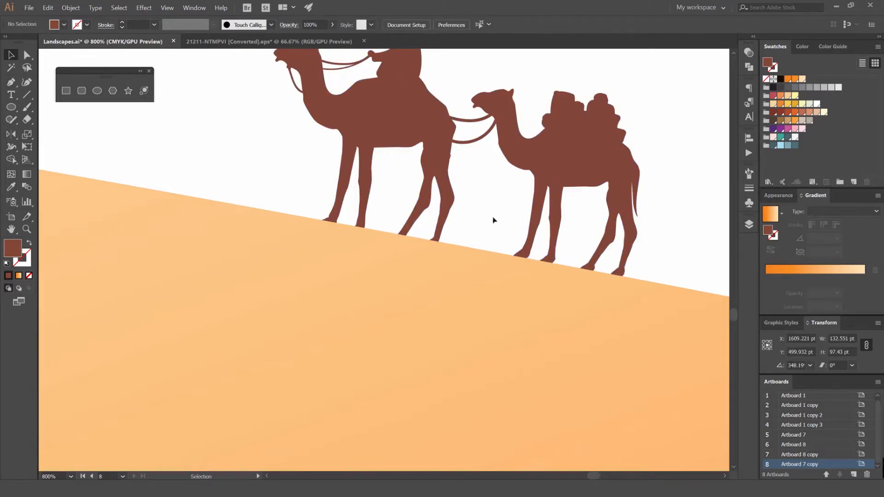
{"action": "scroll", "coordinate": [493, 220], "scroll_direction": "down", "scroll_amount": 6}
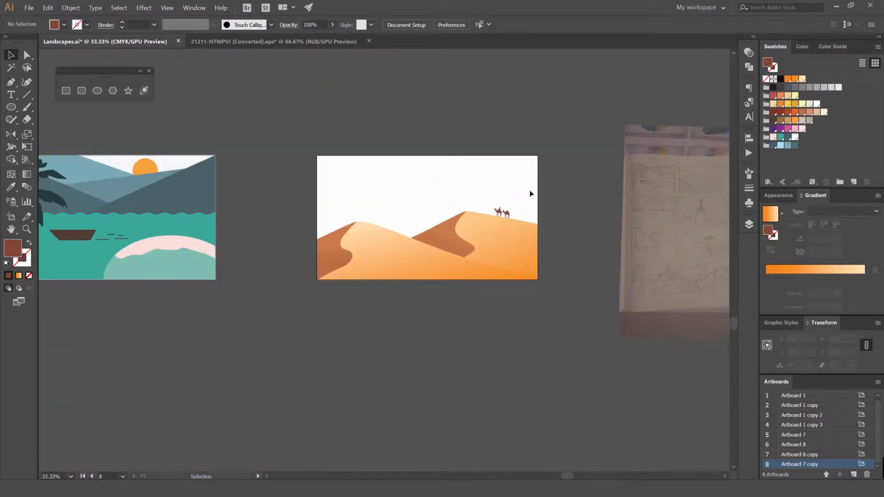
{"action": "scroll", "coordinate": [503, 200], "scroll_direction": "up", "scroll_amount": 2}
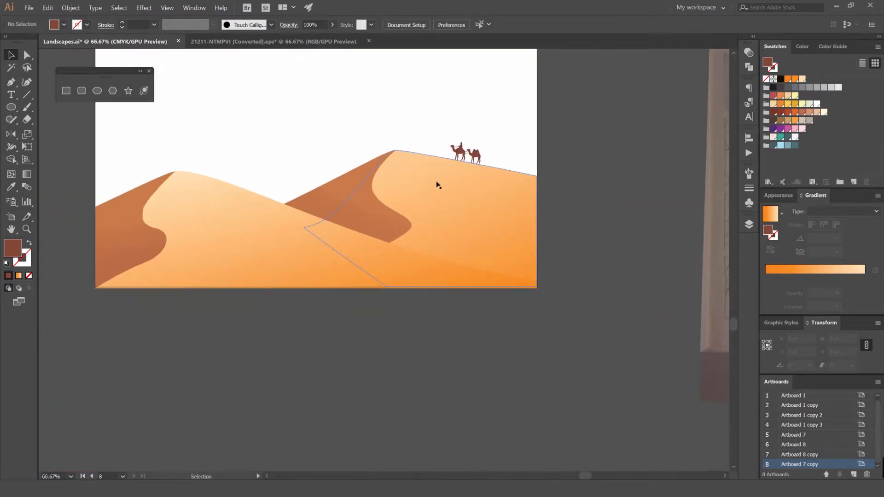
Draw a background rectangle about 1920 by 1084 pt over the whole desert artboard and send it behind all the artwork.
{"action": "scroll", "coordinate": [396, 173], "scroll_direction": "down", "scroll_amount": 1}
{"action": "left_click_drag", "start_coordinate": [396, 173], "coordinate": [435, 186]}
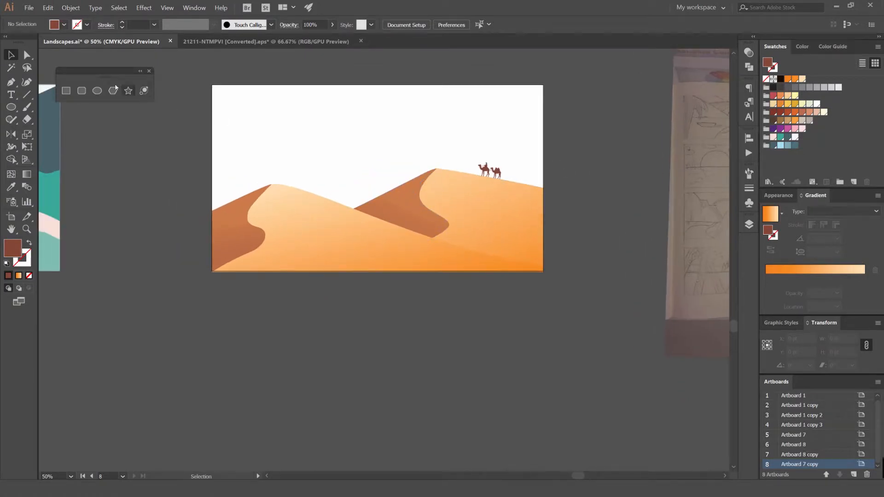
{"action": "left_click_drag", "start_coordinate": [71, 83], "coordinate": [84, 72]}
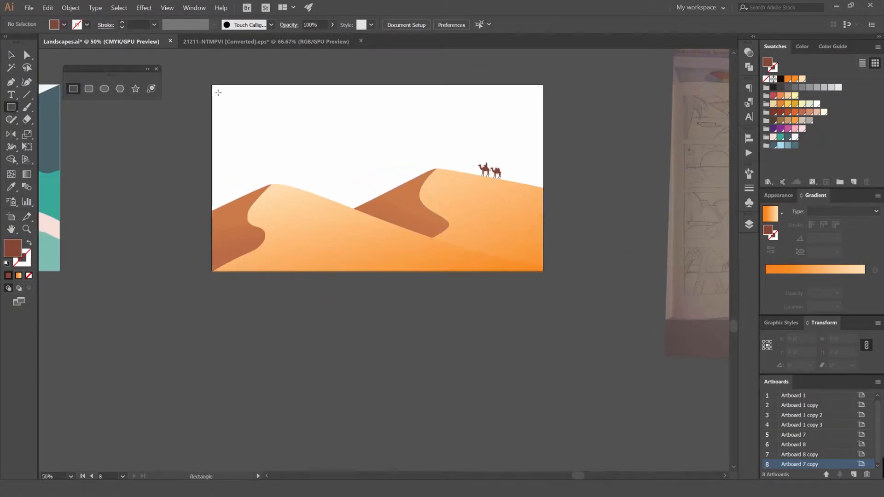
{"action": "mouse_move", "coordinate": [213, 85]}
{"action": "left_mouse_down"}
{"action": "mouse_move", "coordinate": [296, 156]}
{"action": "mouse_move", "coordinate": [547, 259]}
{"action": "mouse_move", "coordinate": [543, 271]}
{"action": "left_mouse_up"}
{"action": "key", "text": "ctrl+shift+bracketleft"}
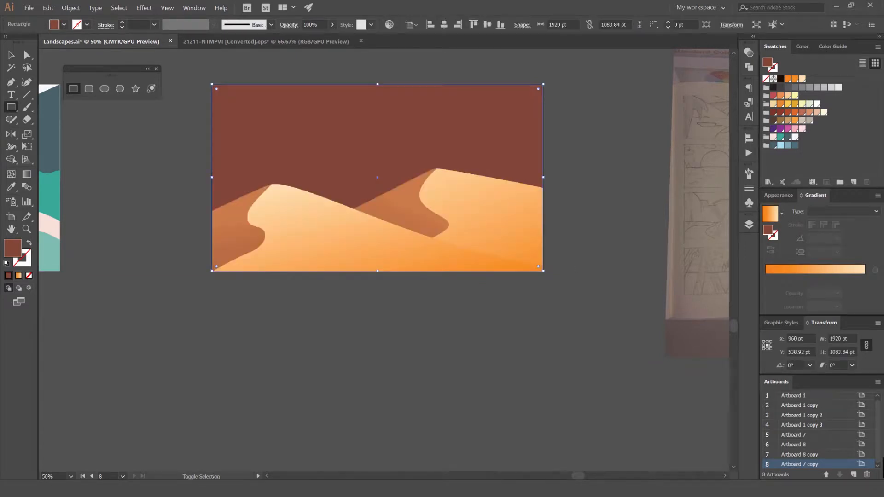
Fill the background rectangle with the orange-to-cream linear gradient, its middle stop at about 43% and its angle at 90°.
{"action": "left_click_drag", "start_coordinate": [593, 132], "coordinate": [620, 135]}
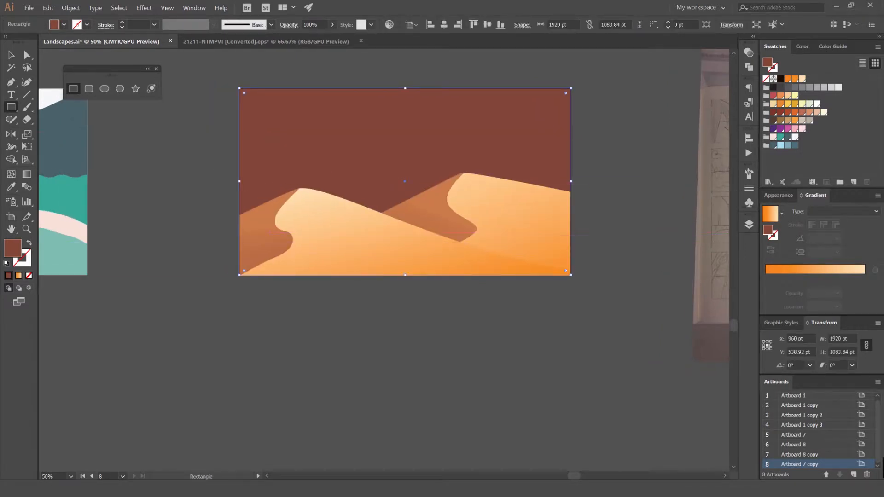
{"action": "scroll", "coordinate": [501, 138], "scroll_direction": "up", "scroll_amount": 1}
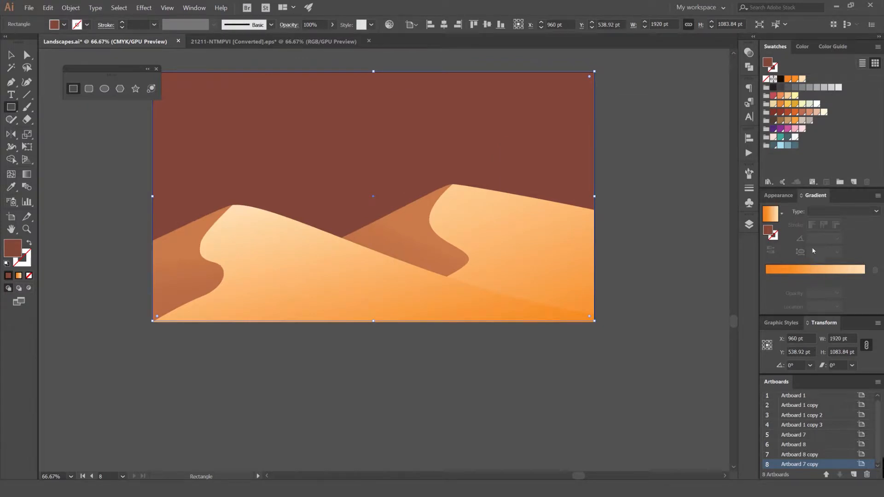
{"action": "left_click", "coordinate": [194, 8]}
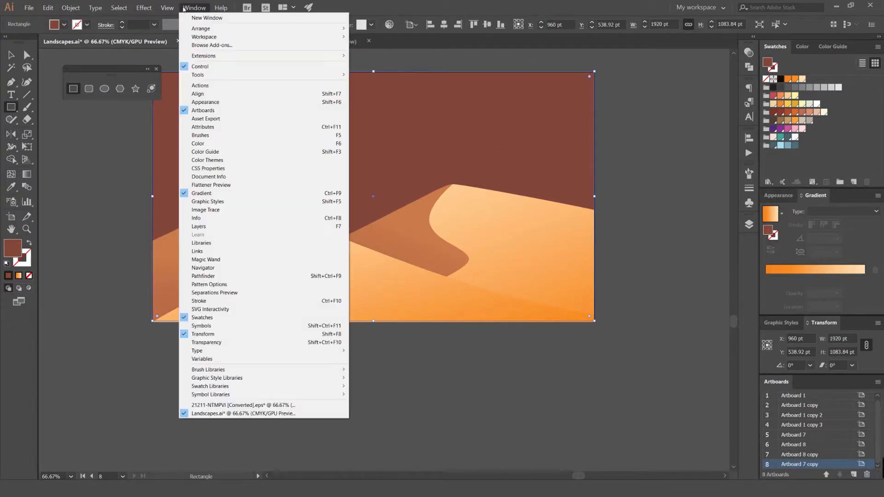
{"action": "left_click", "coordinate": [208, 195]}
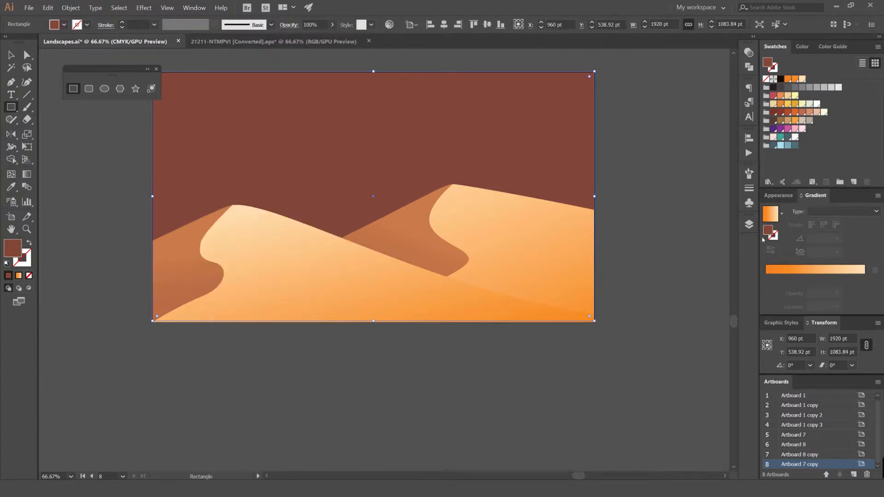
{"action": "left_click", "coordinate": [788, 272]}
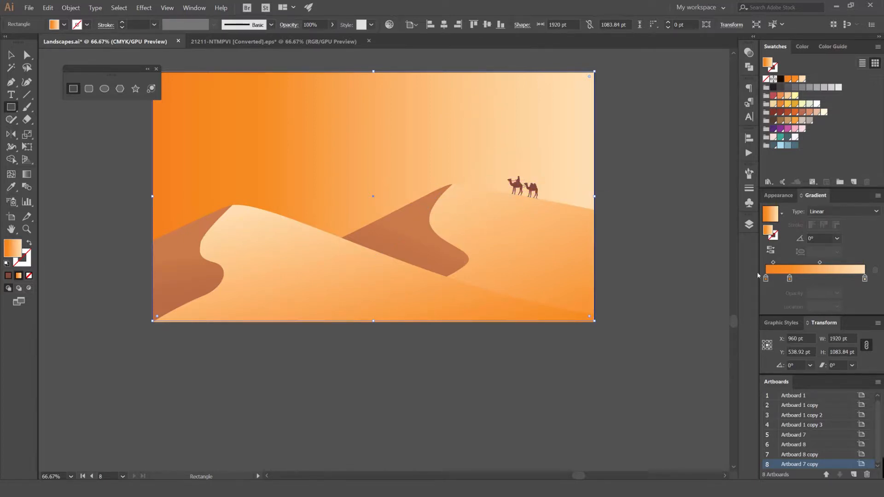
{"action": "left_click_drag", "start_coordinate": [789, 281], "coordinate": [808, 279]}
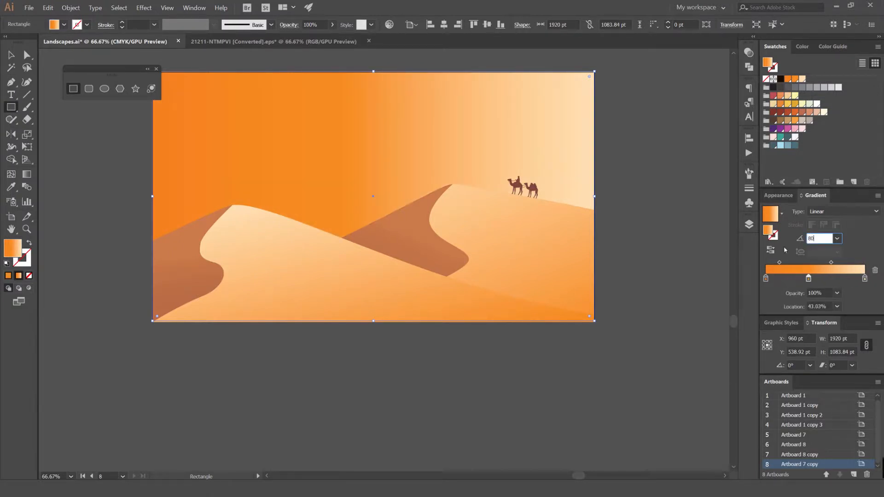
{"action": "key", "text": "Return"}
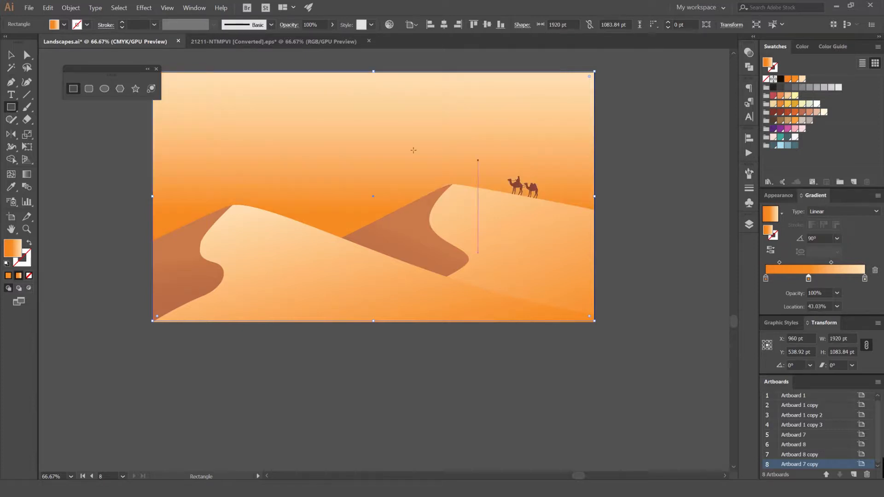
{"action": "key", "text": "v"}
{"action": "scroll", "coordinate": [640, 171], "scroll_direction": "down", "scroll_amount": 3}
{"action": "left_click_drag", "start_coordinate": [612, 152], "coordinate": [566, 140]}
{"action": "key", "text": "ctrl+z"}
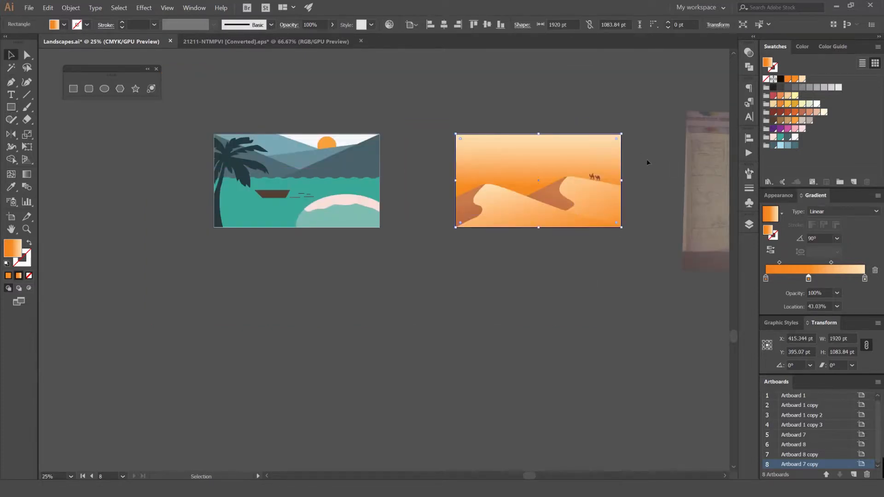
{"action": "left_click", "coordinate": [646, 161]}
{"action": "scroll", "coordinate": [647, 160], "scroll_direction": "up", "scroll_amount": 3}
{"action": "left_click", "coordinate": [515, 152]}
{"action": "scroll", "coordinate": [594, 111], "scroll_direction": "down", "scroll_amount": 2}
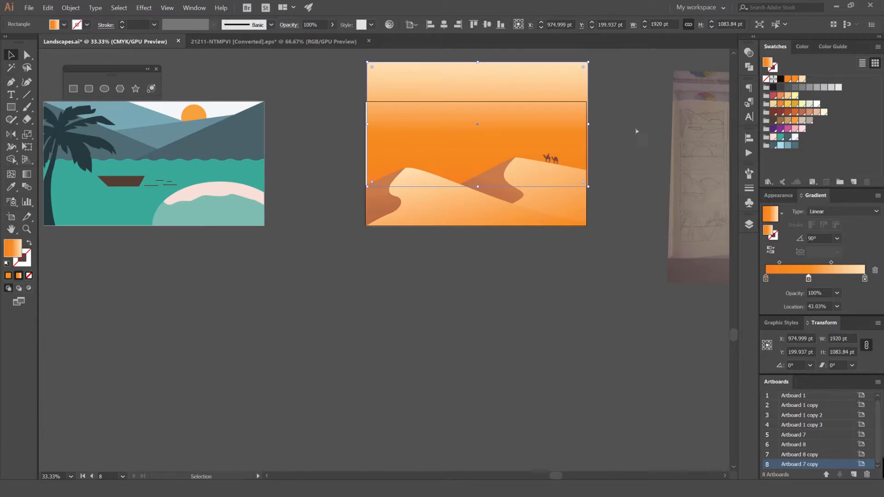
{"action": "scroll", "coordinate": [675, 182], "scroll_direction": "up", "scroll_amount": 2}
{"action": "left_click_drag", "start_coordinate": [592, 177], "coordinate": [720, 261]}
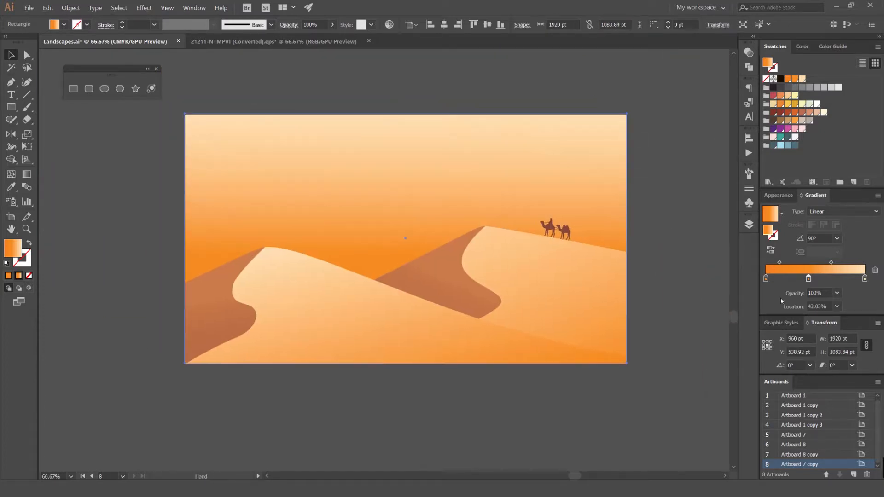
Try the sky gradient reversed with its middle stop at about 65%, and flip it back to the original direction.
{"action": "left_click", "coordinate": [771, 252]}
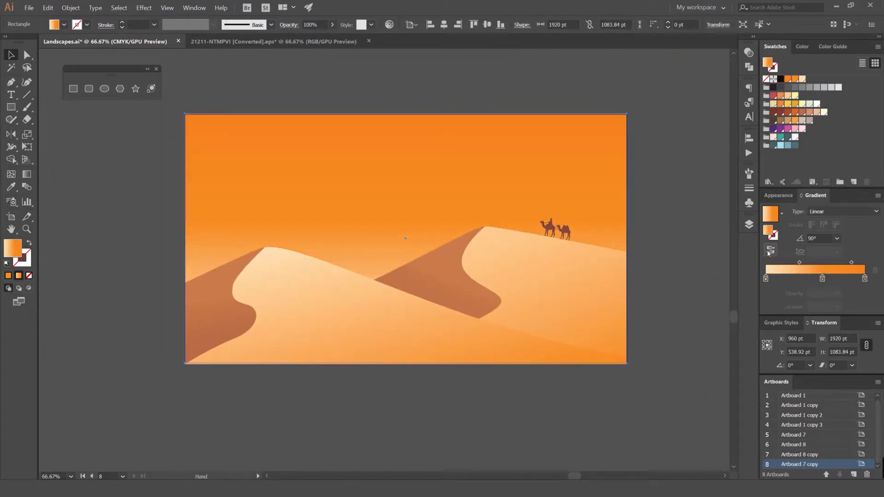
{"action": "left_click_drag", "start_coordinate": [825, 279], "coordinate": [834, 280]}
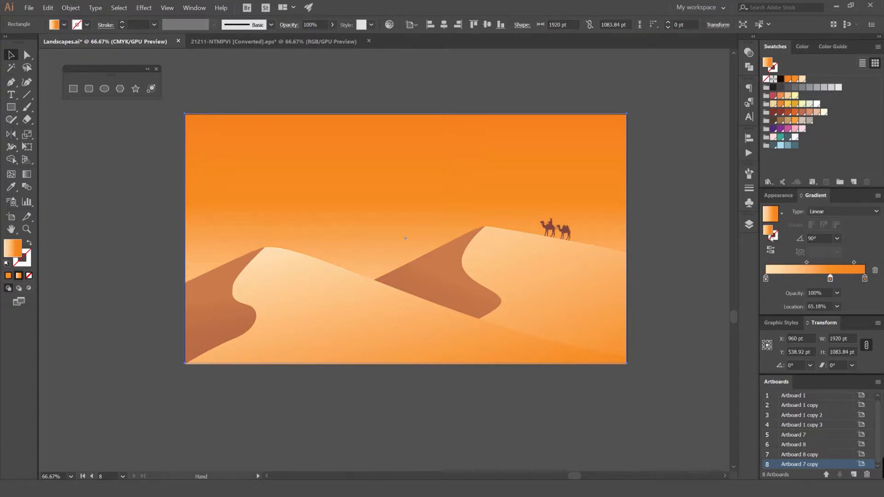
{"action": "left_click", "coordinate": [771, 251]}
{"action": "left_click_drag", "start_coordinate": [630, 193], "coordinate": [509, 139]}
{"action": "key", "text": "ctrl+z"}
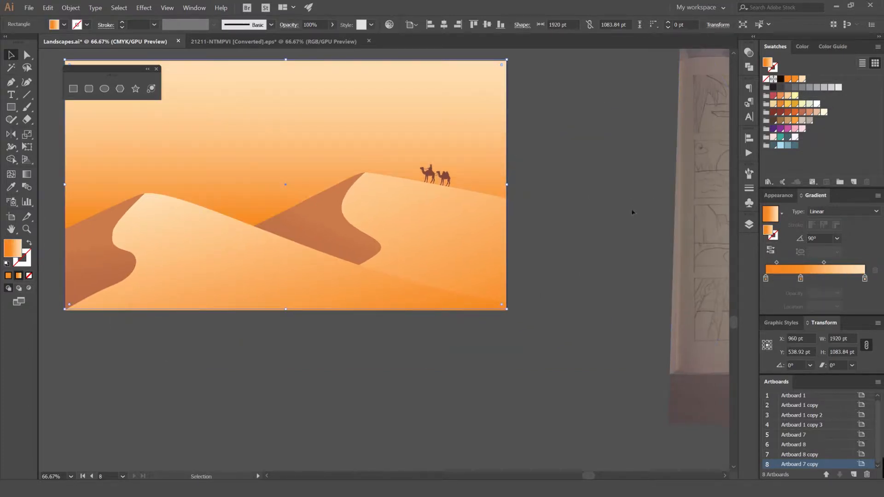
Move the sky gradient's middle stop to about 44% and deselect the rectangle.
{"action": "left_click_drag", "start_coordinate": [801, 278], "coordinate": [811, 279]}
{"action": "left_click", "coordinate": [527, 146]}
{"action": "left_click_drag", "start_coordinate": [527, 145], "coordinate": [590, 157]}
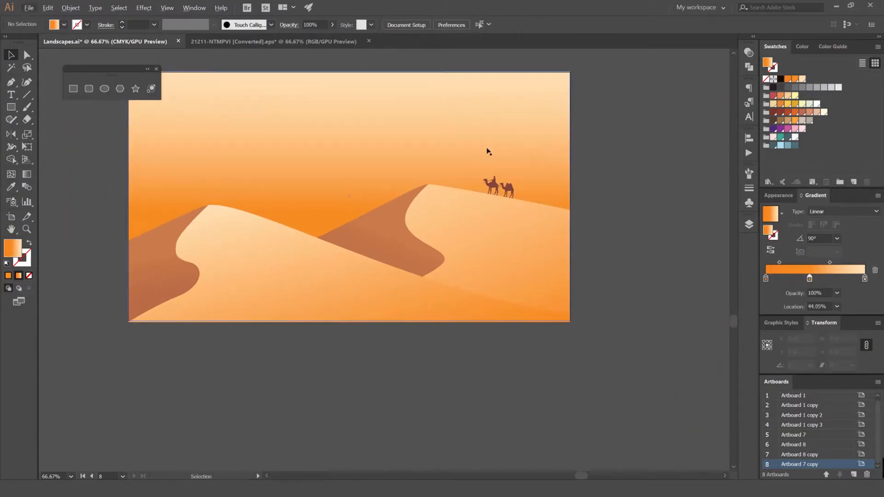
Recolour the sky gradient's middle stop to red-orange and its first stop to darker rust.
{"action": "left_click_drag", "start_coordinate": [794, 98], "coordinate": [765, 278]}
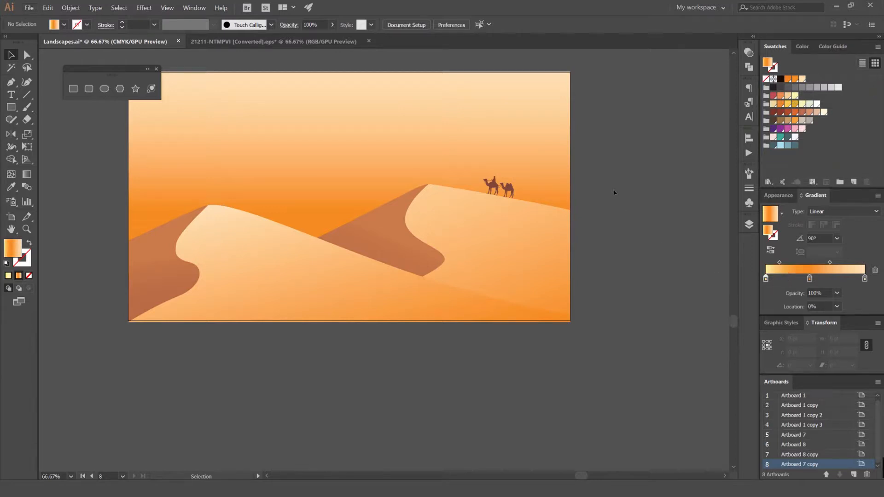
{"action": "left_click", "coordinate": [549, 142]}
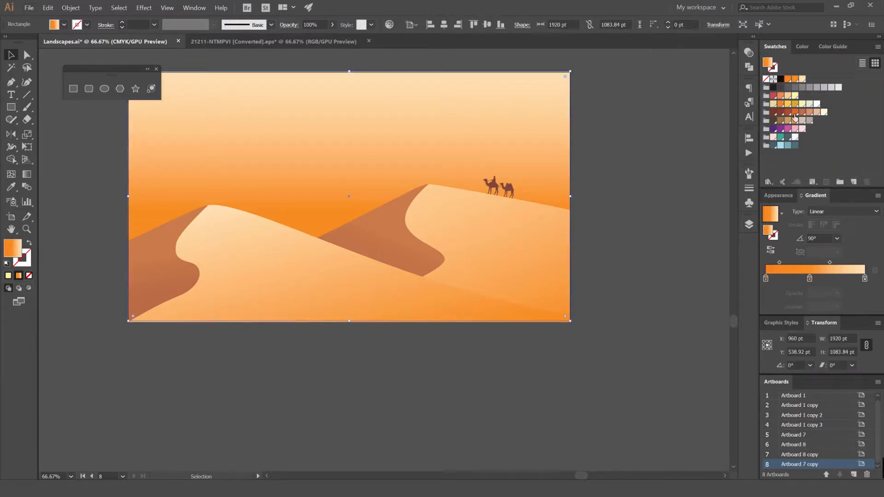
{"action": "left_click_drag", "start_coordinate": [795, 114], "coordinate": [809, 278]}
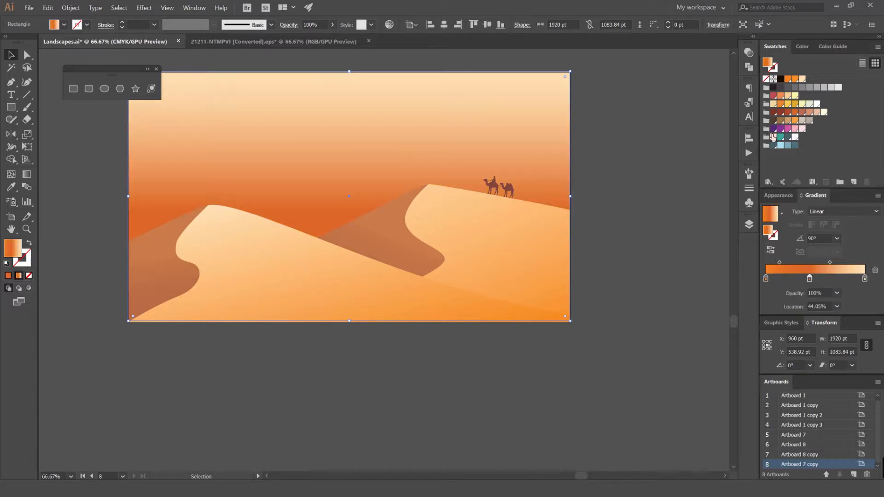
{"action": "left_click_drag", "start_coordinate": [788, 113], "coordinate": [766, 279]}
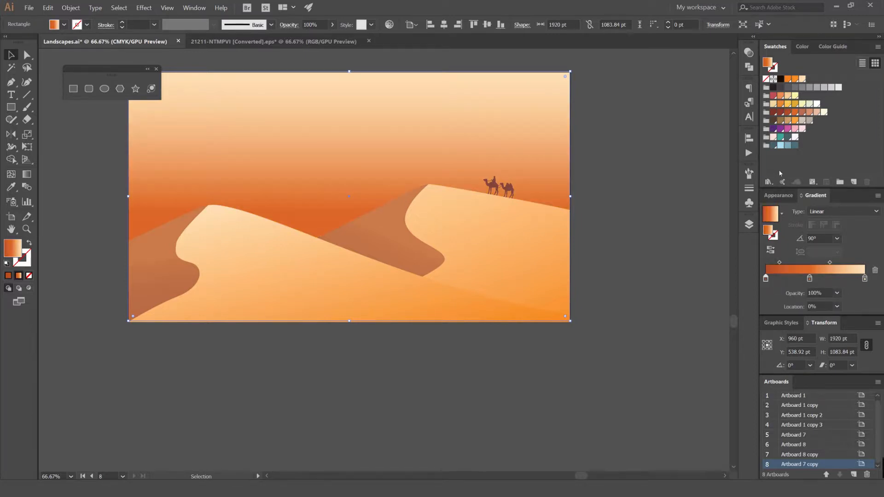
Shift the sky gradient's middle stop slightly towards the cream end and set the midpoint between those two stops to about 56%.
{"action": "left_click_drag", "start_coordinate": [812, 282], "coordinate": [846, 264]}
{"action": "left_click", "coordinate": [832, 262]}
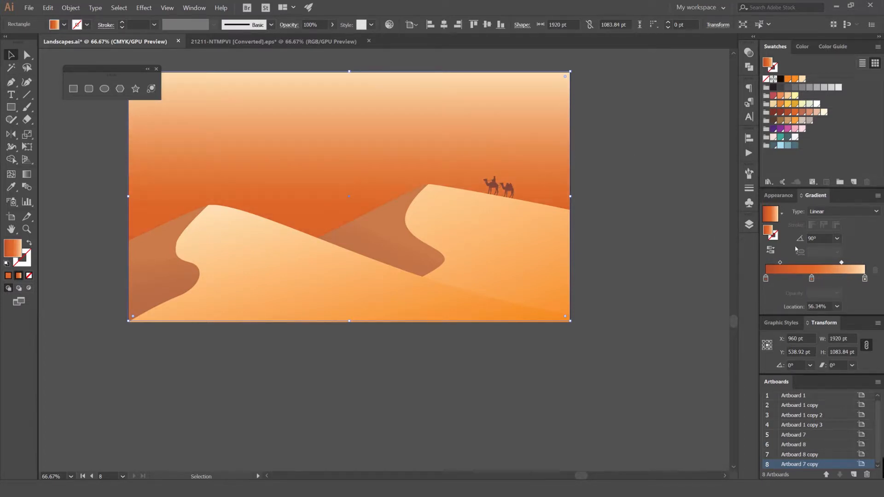
{"action": "scroll", "coordinate": [639, 162], "scroll_direction": "down", "scroll_amount": 2}
{"action": "left_click", "coordinate": [652, 164]}
{"action": "left_click_drag", "start_coordinate": [653, 164], "coordinate": [592, 154]}
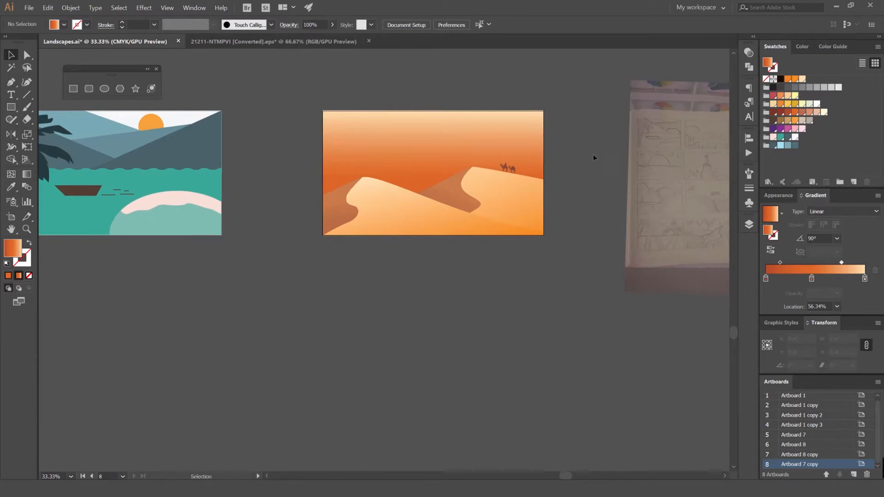
Fill both light dune bodies with the solid rust swatch.
{"action": "scroll", "coordinate": [555, 147], "scroll_direction": "up", "scroll_amount": 2}
{"action": "left_click_drag", "start_coordinate": [474, 186], "coordinate": [502, 158]}
{"action": "left_click", "coordinate": [502, 169]}
{"action": "scroll", "coordinate": [550, 173], "scroll_direction": "up", "scroll_amount": 2}
{"action": "left_click", "coordinate": [614, 168]}
{"action": "left_click", "coordinate": [511, 233]}
{"action": "scroll", "coordinate": [509, 235], "scroll_direction": "down", "scroll_amount": 3}
{"action": "left_click", "coordinate": [326, 290], "text": "shift"}
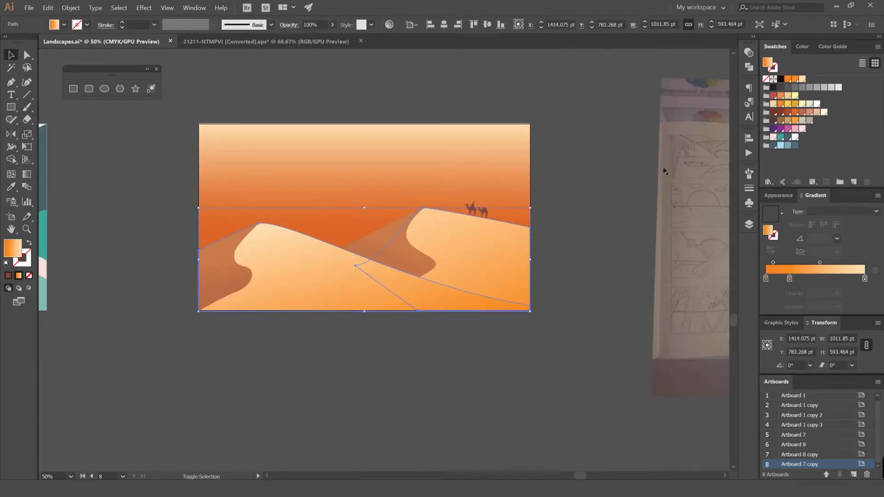
{"action": "left_click", "coordinate": [788, 112]}
Fill the shaded faces of both dunes with the solid dark red-brown swatch.
{"action": "left_click", "coordinate": [373, 239]}
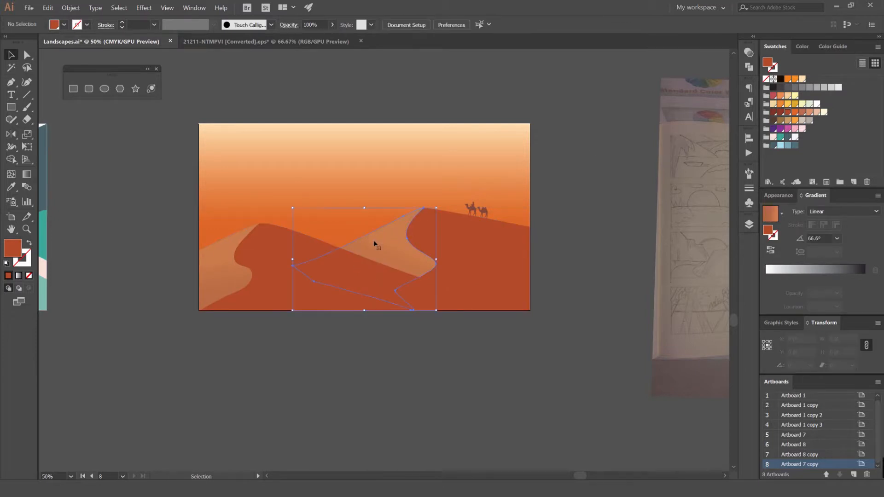
{"action": "left_click", "coordinate": [217, 252], "text": "shift"}
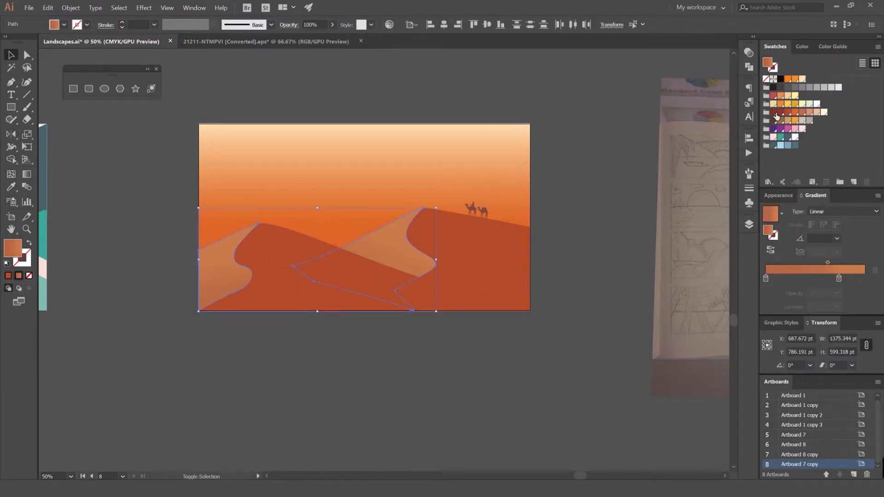
{"action": "left_click", "coordinate": [777, 114]}
{"action": "left_click", "coordinate": [588, 144]}
{"action": "key", "text": "ctrl+equal"}
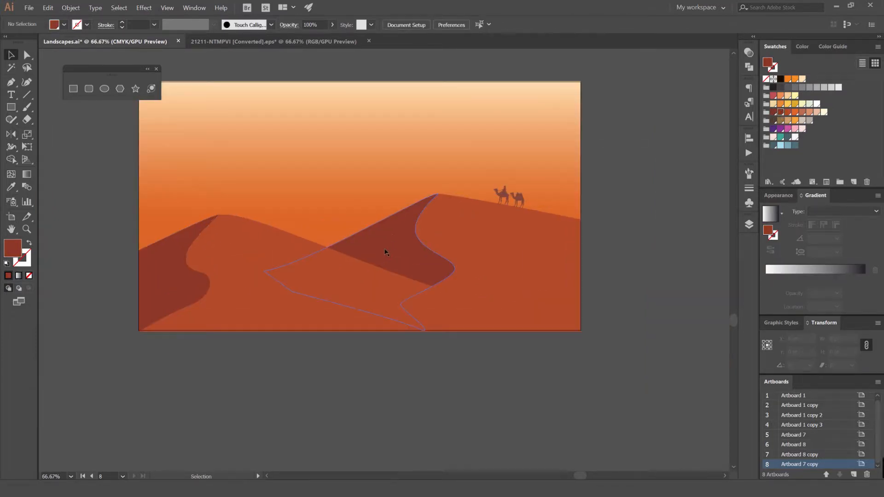
Try the dark red-brown fill on the left dune's body and undo it.
{"action": "left_click", "coordinate": [304, 252]}
{"action": "left_click", "coordinate": [780, 112]}
{"action": "left_click", "coordinate": [618, 151]}
{"action": "key", "text": "ctrl+z"}
Swap the right dune's colours, filling its body with dark red-brown and its side face with rust.
{"action": "left_click", "coordinate": [465, 232]}
{"action": "left_click", "coordinate": [780, 112]}
{"action": "left_click", "coordinate": [361, 235]}
{"action": "left_click", "coordinate": [793, 113]}
{"action": "left_click", "coordinate": [787, 113]}
{"action": "left_click", "coordinate": [629, 178]}
Match the left dune to the right one, with a dark red-brown body and a rust side face.
{"action": "left_click", "coordinate": [489, 310]}
{"action": "left_click", "coordinate": [787, 114]}
{"action": "left_click", "coordinate": [187, 252]}
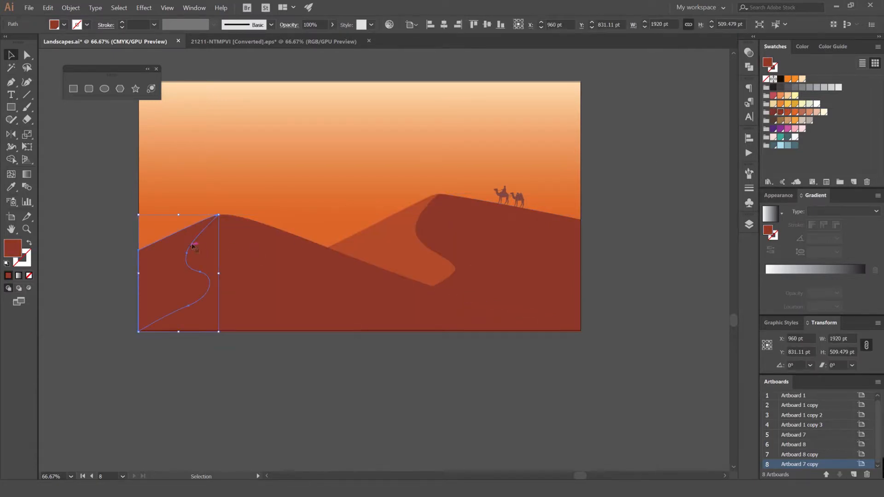
{"action": "left_click", "coordinate": [790, 113]}
{"action": "left_click", "coordinate": [788, 114]}
{"action": "left_click", "coordinate": [602, 201]}
{"action": "scroll", "coordinate": [596, 204], "scroll_direction": "down", "scroll_amount": 2}
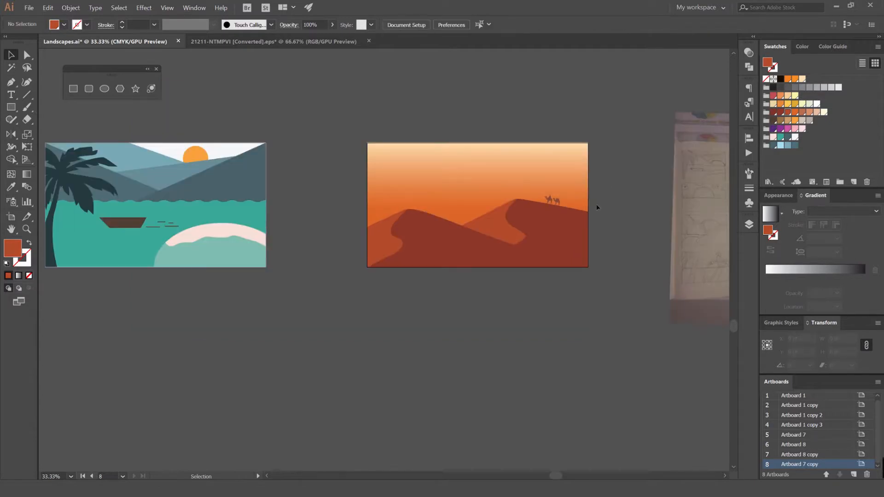
Match the camels' fill to the dark red-brown of the dune they stand on, using the Eyedropper.
{"action": "left_click_drag", "start_coordinate": [596, 206], "coordinate": [556, 212]}
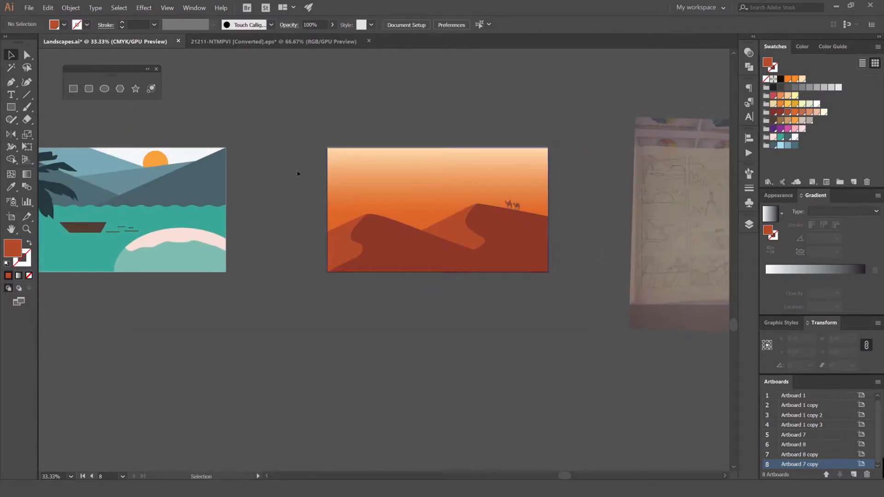
{"action": "scroll", "coordinate": [548, 203], "scroll_direction": "up", "scroll_amount": 3}
{"action": "left_click", "coordinate": [454, 212]}
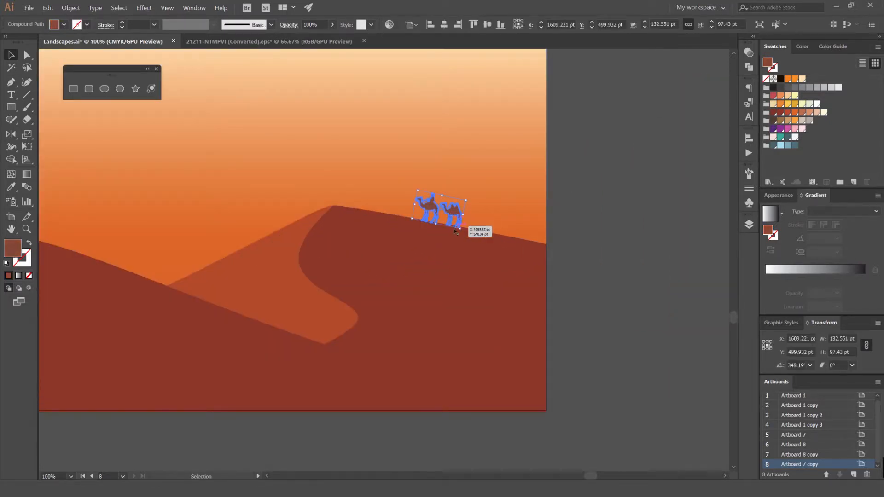
{"action": "scroll", "coordinate": [442, 204], "scroll_direction": "up", "scroll_amount": 3}
{"action": "key", "text": "i"}
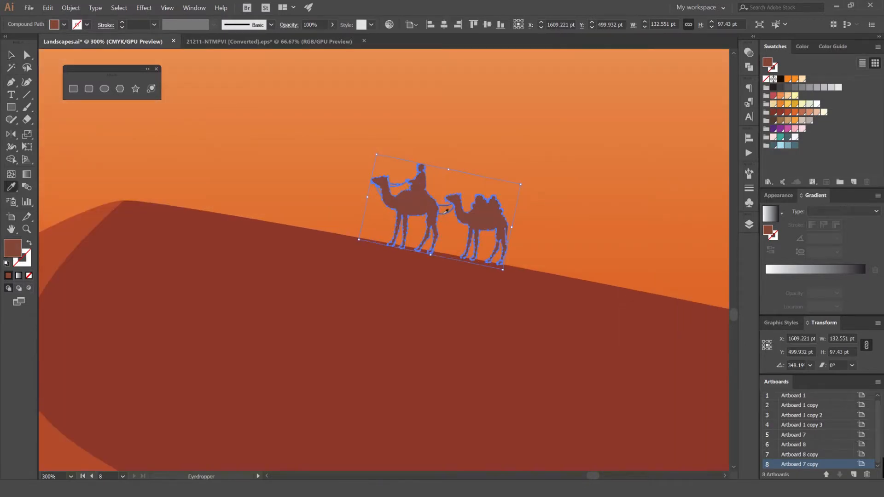
{"action": "left_click", "coordinate": [443, 312]}
{"action": "key", "text": "v"}
{"action": "scroll", "coordinate": [461, 301], "scroll_direction": "down", "scroll_amount": 6}
{"action": "left_click", "coordinate": [580, 281]}
{"action": "scroll", "coordinate": [467, 293], "scroll_direction": "up", "scroll_amount": 6}
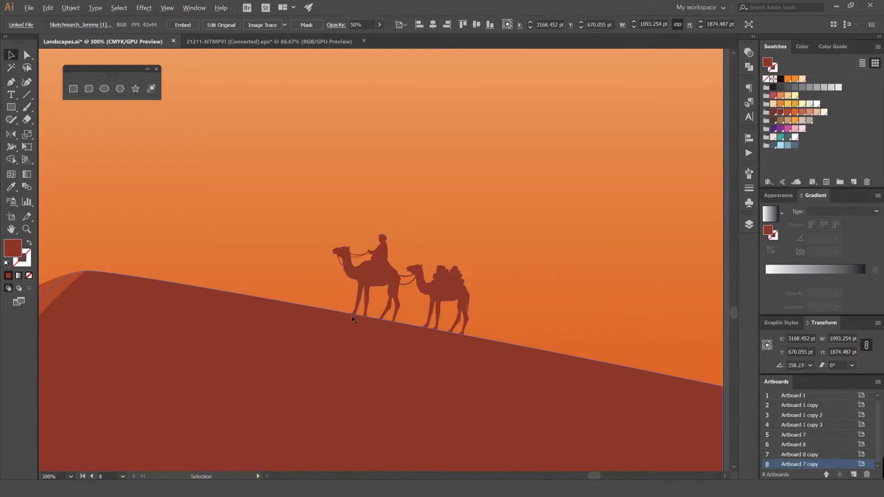
{"action": "scroll", "coordinate": [350, 296], "scroll_direction": "up", "scroll_amount": 5}
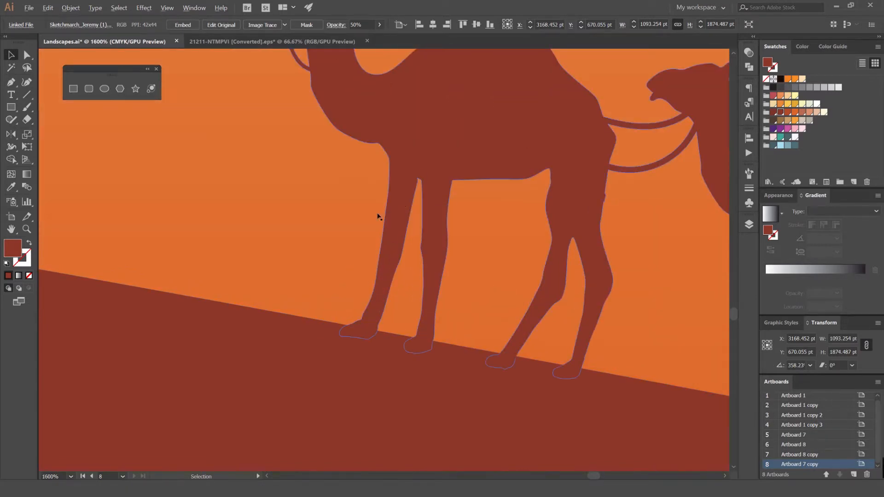
{"action": "scroll", "coordinate": [313, 350], "scroll_direction": "down", "scroll_amount": 7}
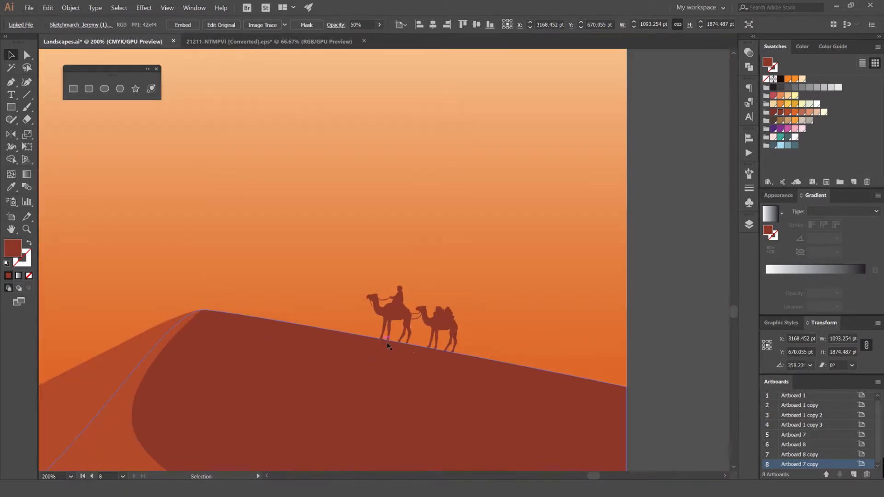
{"action": "scroll", "coordinate": [470, 226], "scroll_direction": "down", "scroll_amount": 4}
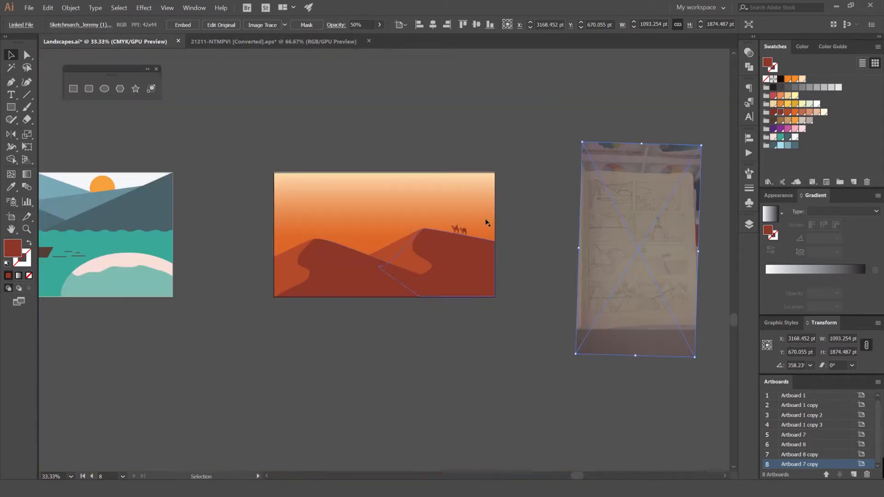
{"action": "key", "text": "ctrl+shift+a"}
Draw a sun circle about 136 pt in diameter in the sky, near the desert artboard's upper-left corner.
{"action": "scroll", "coordinate": [323, 200], "scroll_direction": "up", "scroll_amount": 2}
{"action": "left_click_drag", "start_coordinate": [324, 200], "coordinate": [362, 199]}
{"action": "key", "text": "l"}
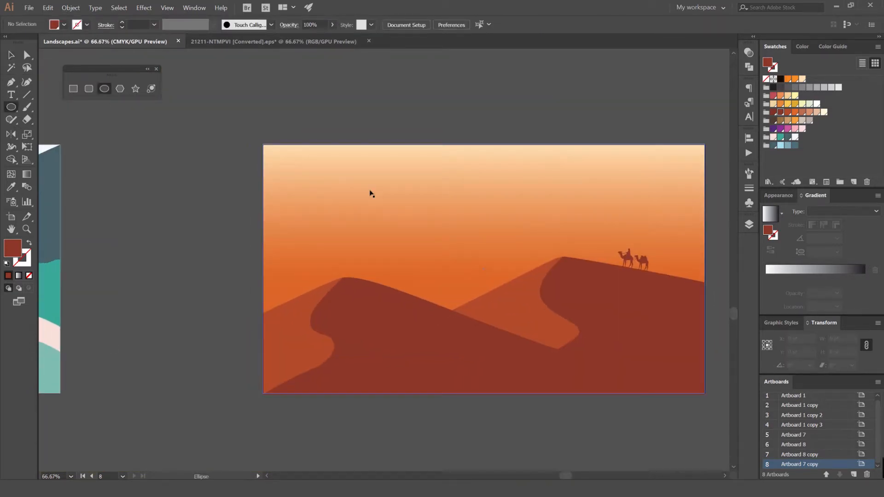
{"action": "left_click_drag", "start_coordinate": [299, 182], "coordinate": [315, 197]}
{"action": "key", "text": "v"}
{"action": "scroll", "coordinate": [292, 177], "scroll_direction": "up", "scroll_amount": 3}
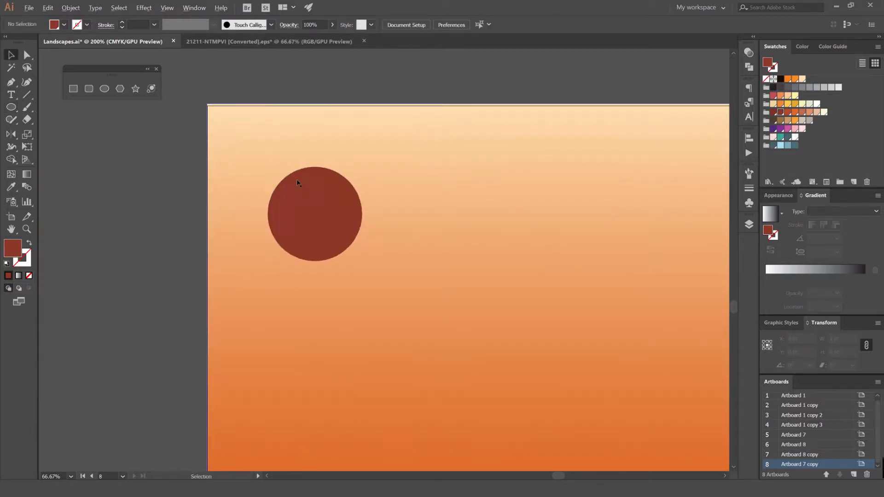
Try pale yellow and other swatches on the sun circle and fill it with the bright orange swatch.
{"action": "left_click", "coordinate": [795, 96]}
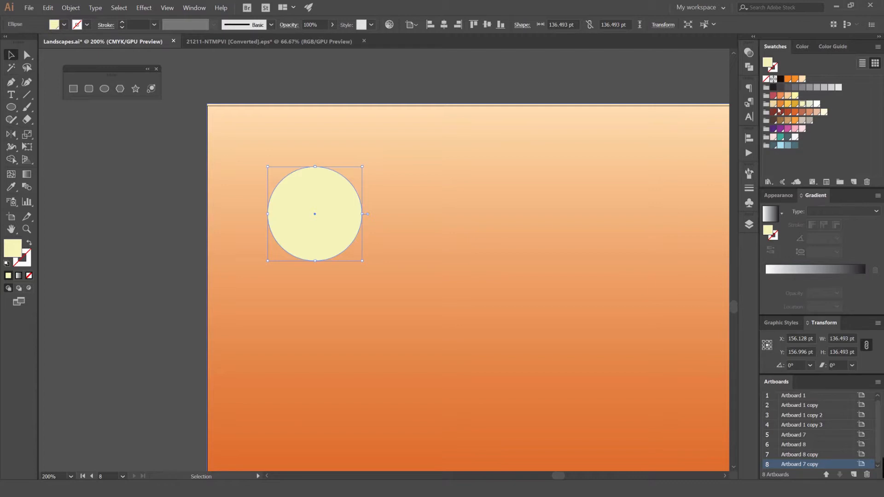
{"action": "left_click", "coordinate": [816, 112]}
{"action": "left_click", "coordinate": [394, 165]}
{"action": "left_click", "coordinate": [313, 211]}
{"action": "left_click", "coordinate": [795, 120]}
{"action": "left_click", "coordinate": [794, 112]}
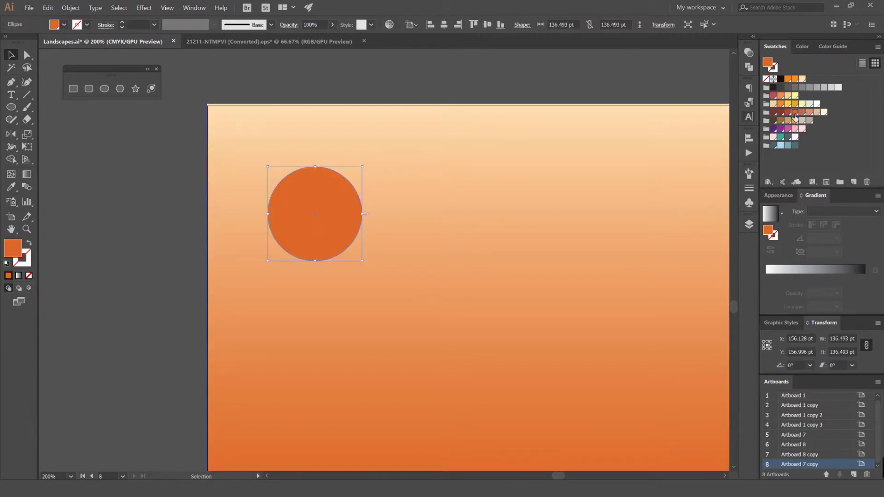
{"action": "left_click", "coordinate": [595, 85]}
Move the sun slightly further into the sky, to about X 190 pt, Y 171 pt.
{"action": "scroll", "coordinate": [595, 85], "scroll_direction": "down", "scroll_amount": 5}
{"action": "left_click_drag", "start_coordinate": [569, 98], "coordinate": [410, 115]}
{"action": "scroll", "coordinate": [410, 115], "scroll_direction": "up", "scroll_amount": 3}
{"action": "left_click_drag", "start_coordinate": [354, 143], "coordinate": [365, 147]}
{"action": "left_click_drag", "start_coordinate": [300, 146], "coordinate": [274, 141]}
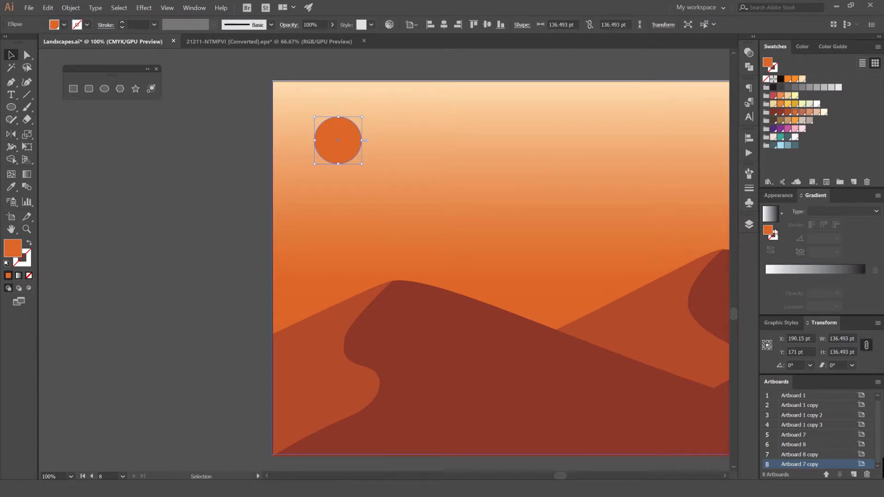
Apply a linear gradient fill to the sun with the same orange at both colour stops.
{"action": "left_click", "coordinate": [793, 275]}
{"action": "left_click_drag", "start_coordinate": [766, 279], "coordinate": [875, 284]}
{"action": "left_click", "coordinate": [864, 279]}
{"action": "left_click", "coordinate": [823, 279]}
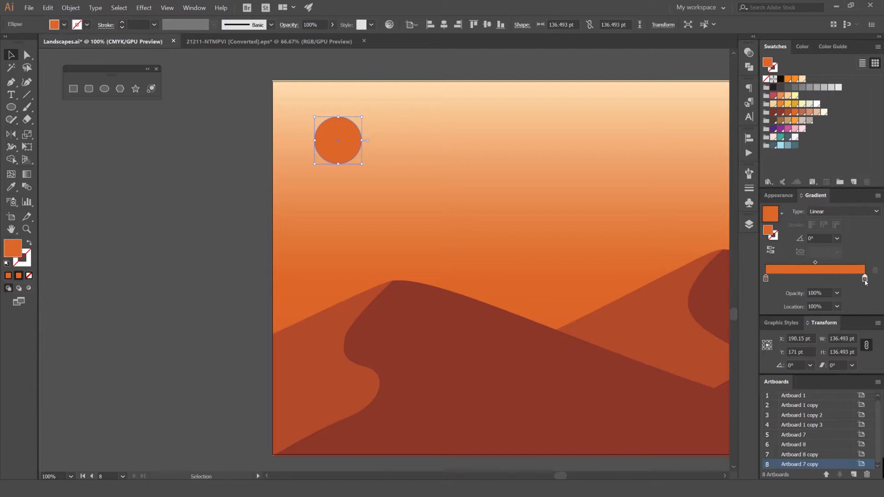
Recolour the gradient's end stop to a light yellow-orange in CMYK, with yellow at 70%.
{"action": "double_click", "coordinate": [865, 279]}
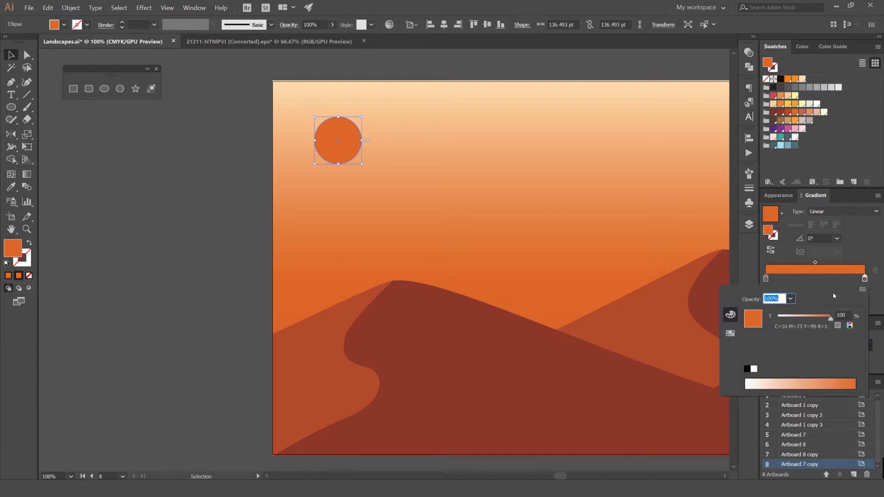
{"action": "scroll", "coordinate": [842, 316], "scroll_direction": "down", "scroll_amount": 6}
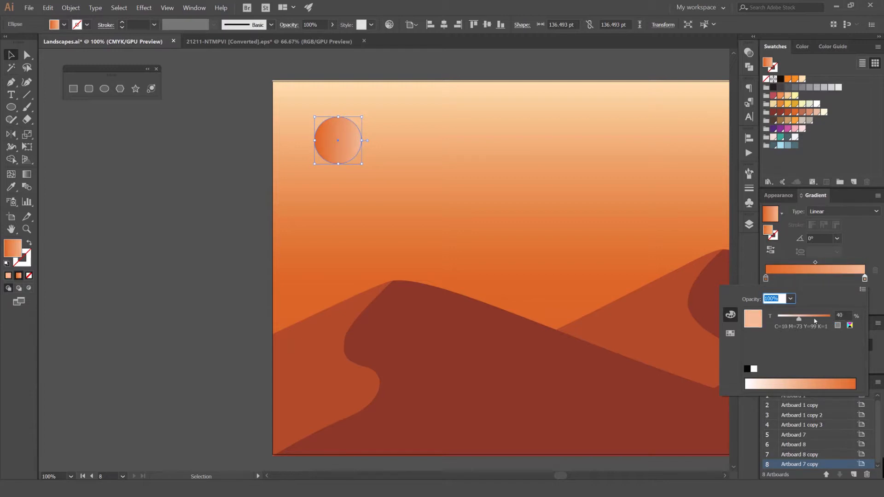
{"action": "left_click", "coordinate": [862, 289]}
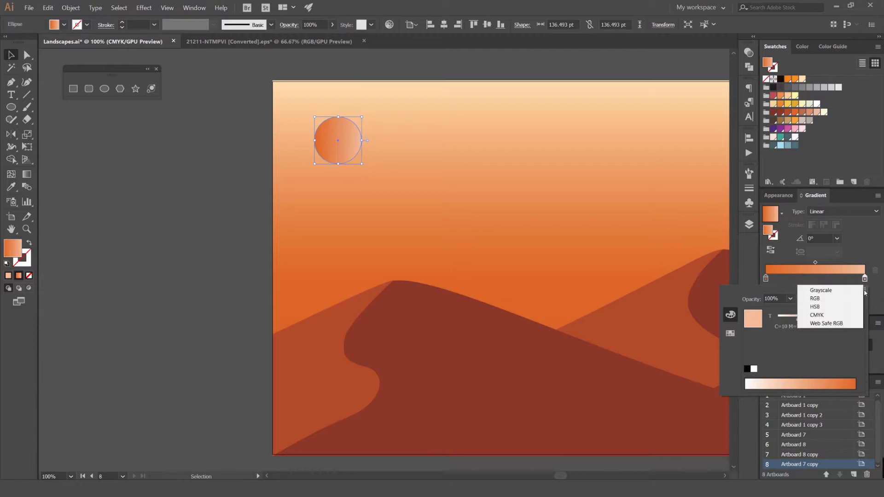
{"action": "left_click", "coordinate": [833, 317]}
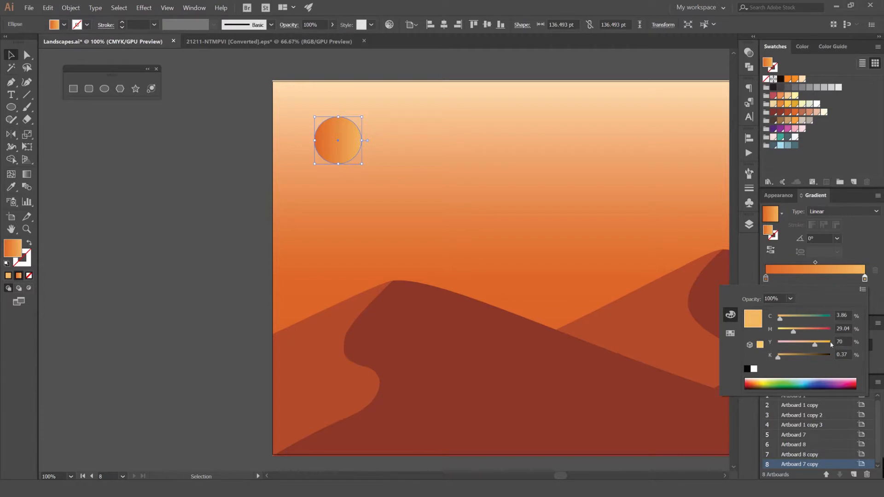
{"action": "type", "text": "31"}
{"action": "left_click", "coordinate": [859, 253]}
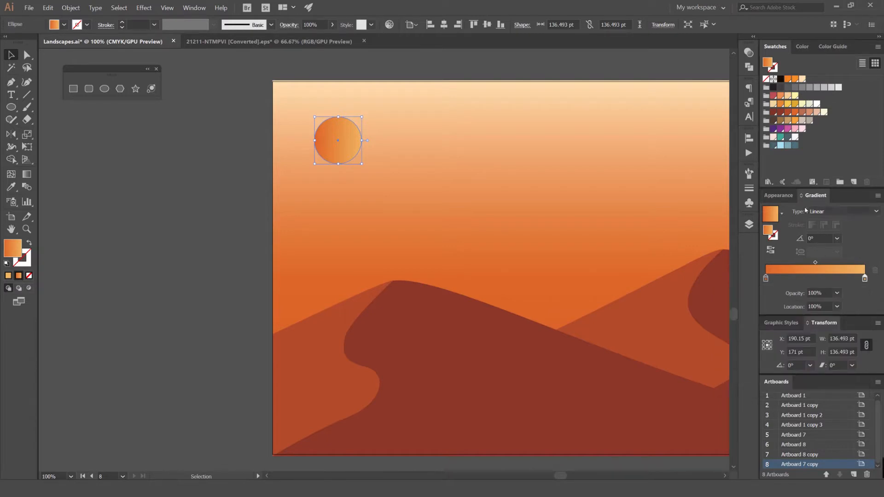
Change the sun's gradient type to Radial and reverse it so the light colour is at the centre.
{"action": "left_click", "coordinate": [820, 214]}
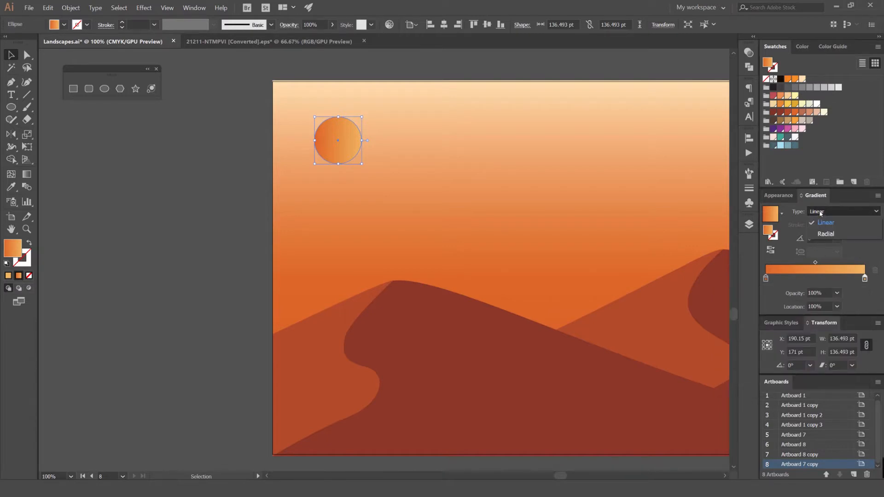
{"action": "left_click", "coordinate": [831, 234]}
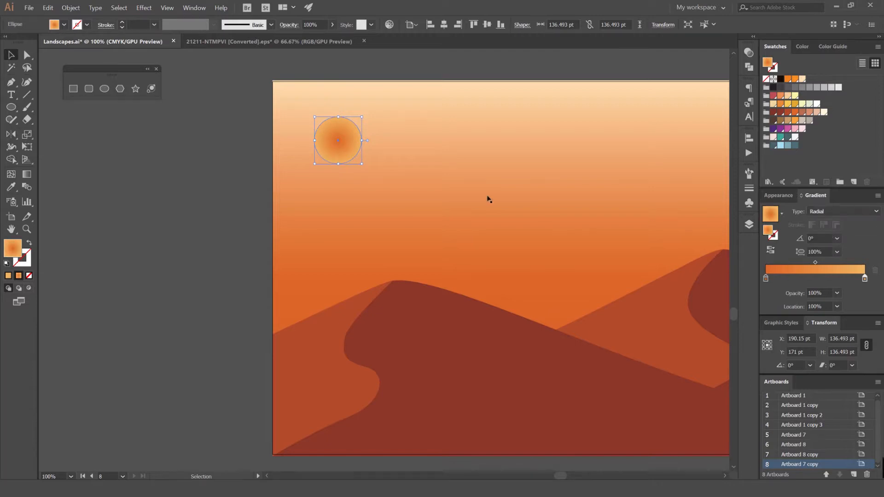
{"action": "scroll", "coordinate": [317, 136], "scroll_direction": "up", "scroll_amount": 4}
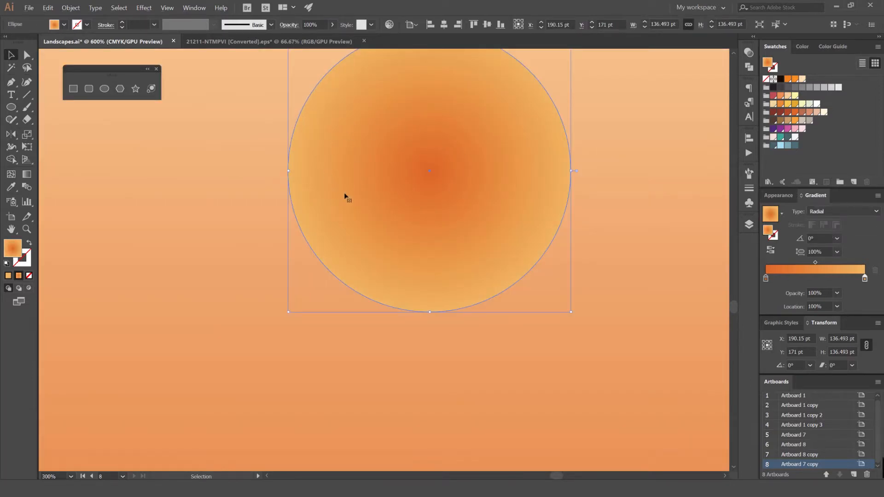
{"action": "scroll", "coordinate": [413, 177], "scroll_direction": "down", "scroll_amount": 5}
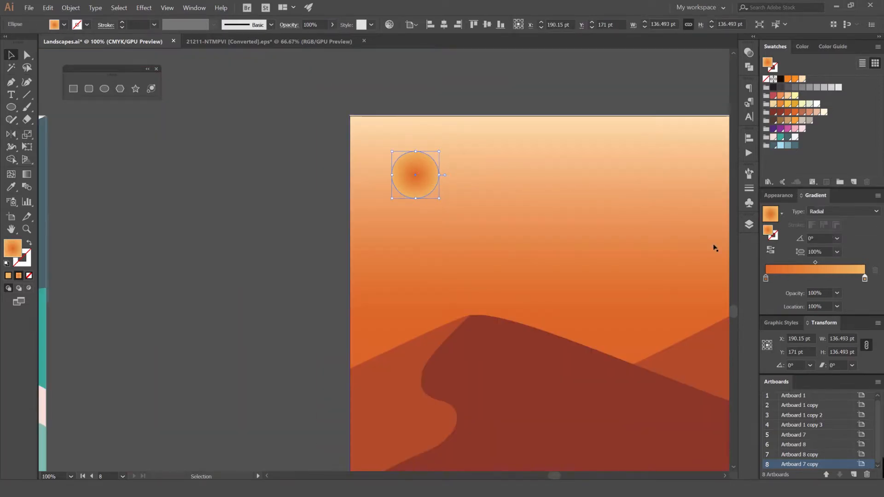
{"action": "left_click", "coordinate": [770, 250]}
{"action": "left_click", "coordinate": [331, 185]}
{"action": "scroll", "coordinate": [306, 181], "scroll_direction": "down", "scroll_amount": 4}
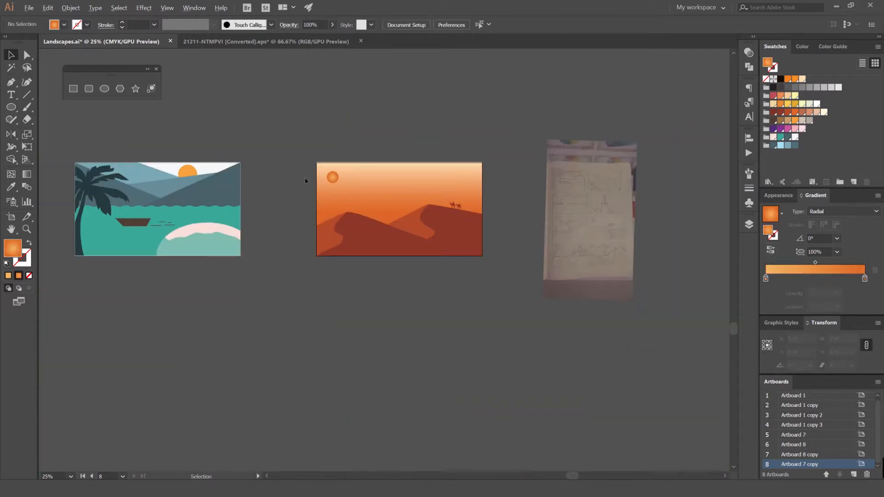
Compare the sun with its radial gradient flipped to a dark centre, and flip it back to a light centre.
{"action": "scroll", "coordinate": [341, 177], "scroll_direction": "up", "scroll_amount": 4}
{"action": "left_click", "coordinate": [351, 179]}
{"action": "left_click", "coordinate": [770, 250]}
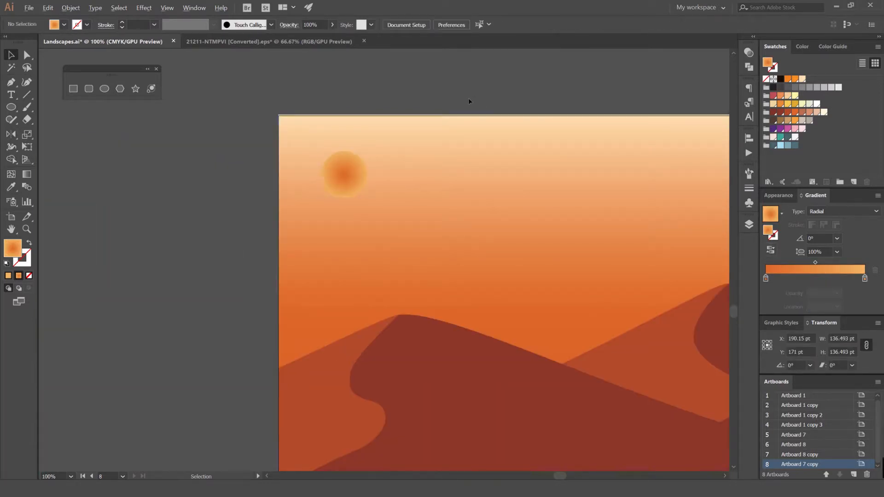
{"action": "left_click", "coordinate": [467, 98]}
{"action": "scroll", "coordinate": [460, 98], "scroll_direction": "down", "scroll_amount": 4}
{"action": "scroll", "coordinate": [435, 117], "scroll_direction": "up", "scroll_amount": 5}
{"action": "left_click", "coordinate": [343, 182]}
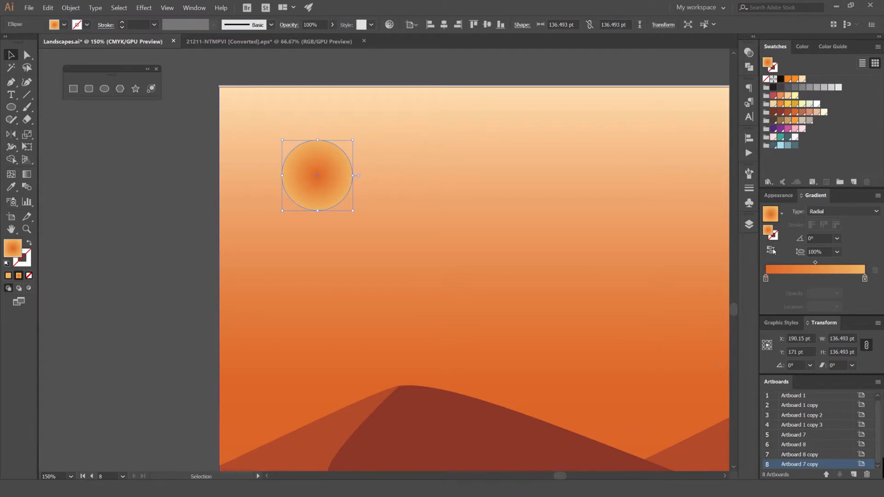
{"action": "left_click", "coordinate": [770, 250]}
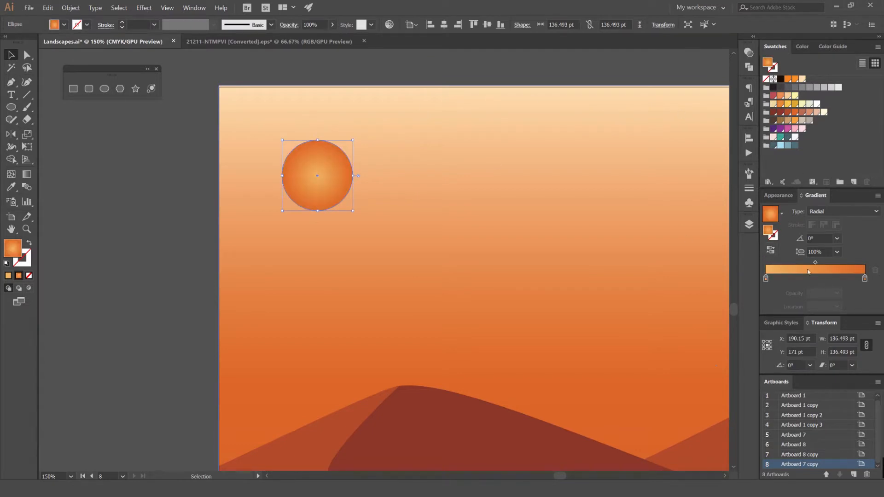
Try a narrow dark rim on the sun, with the gradient midpoint at 87% and the light stop at about 64%.
{"action": "left_click_drag", "start_coordinate": [816, 263], "coordinate": [837, 262]}
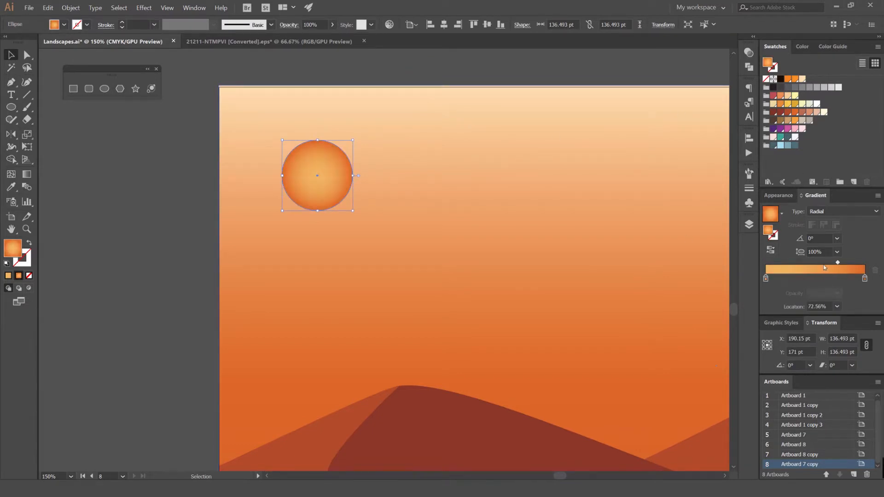
{"action": "left_click_drag", "start_coordinate": [838, 263], "coordinate": [852, 262]}
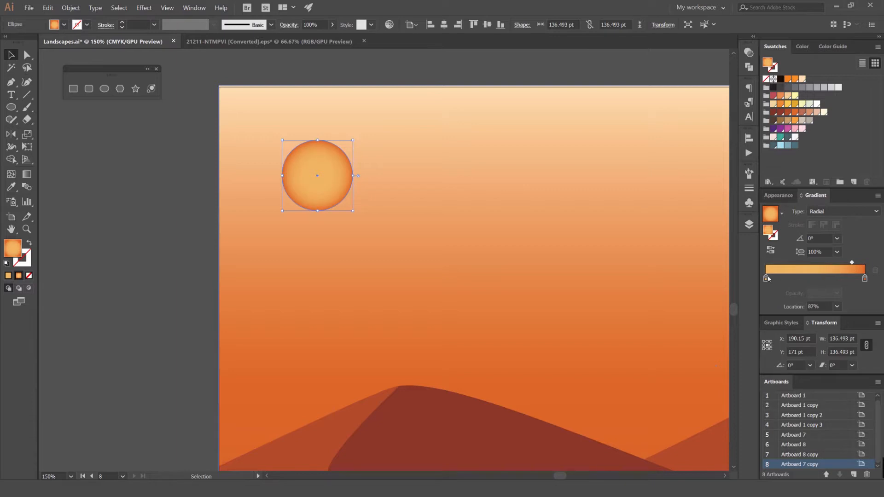
{"action": "left_click_drag", "start_coordinate": [766, 278], "coordinate": [829, 278]}
{"action": "left_click", "coordinate": [375, 87]}
{"action": "scroll", "coordinate": [374, 89], "scroll_direction": "down", "scroll_amount": 4}
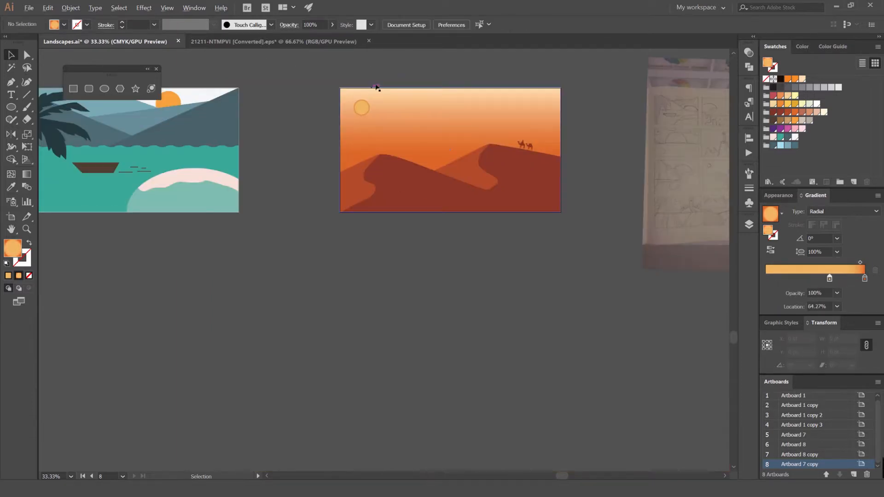
Soften the sun's gradient by moving the light stop back towards the start and the midpoint to about 61%.
{"action": "scroll", "coordinate": [363, 96], "scroll_direction": "up", "scroll_amount": 5}
{"action": "left_click", "coordinate": [358, 133]}
{"action": "left_click_drag", "start_coordinate": [830, 277], "coordinate": [790, 276]}
{"action": "left_click_drag", "start_coordinate": [855, 262], "coordinate": [834, 263]}
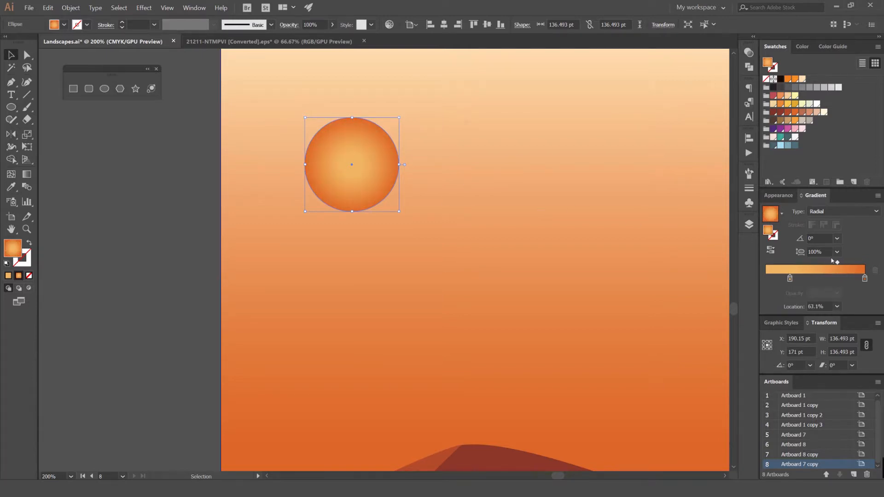
Go through the sun's blending modes from Darken onwards and set it to Color Dodge.
{"action": "left_click", "coordinate": [749, 53]}
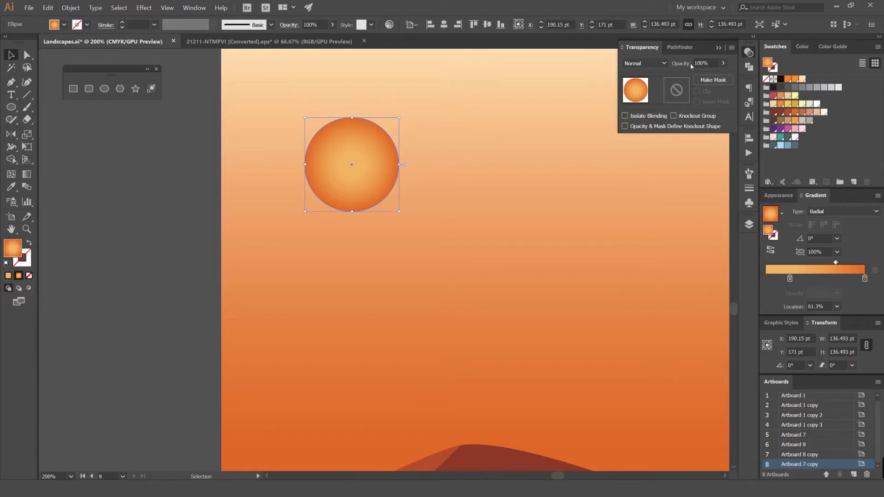
{"action": "left_click", "coordinate": [637, 65]}
{"action": "left_click", "coordinate": [638, 65]}
{"action": "scroll", "coordinate": [637, 68], "scroll_direction": "down", "scroll_amount": 2}
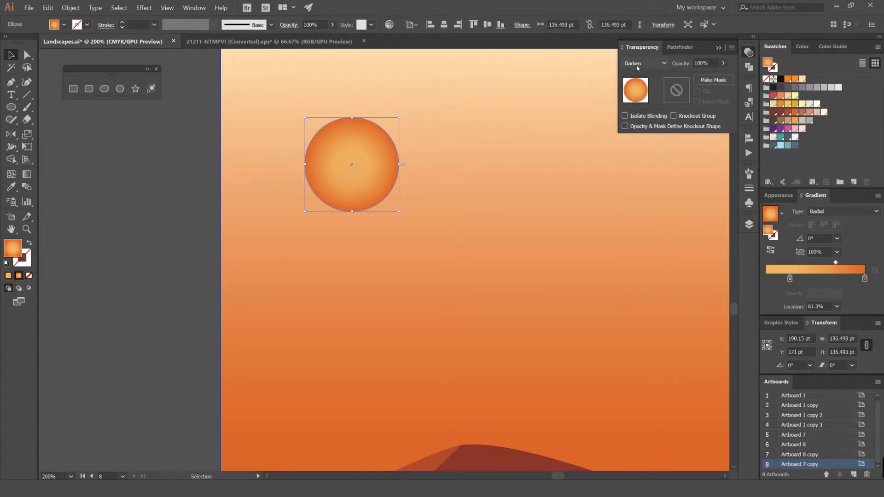
{"action": "scroll", "coordinate": [544, 107], "scroll_direction": "down", "scroll_amount": 2}
{"action": "left_click_drag", "start_coordinate": [498, 101], "coordinate": [394, 107]}
{"action": "scroll", "coordinate": [651, 64], "scroll_direction": "down", "scroll_amount": 1}
{"action": "key", "text": "ctrl+minus"}
{"action": "scroll", "coordinate": [638, 64], "scroll_direction": "down", "scroll_amount": 2}
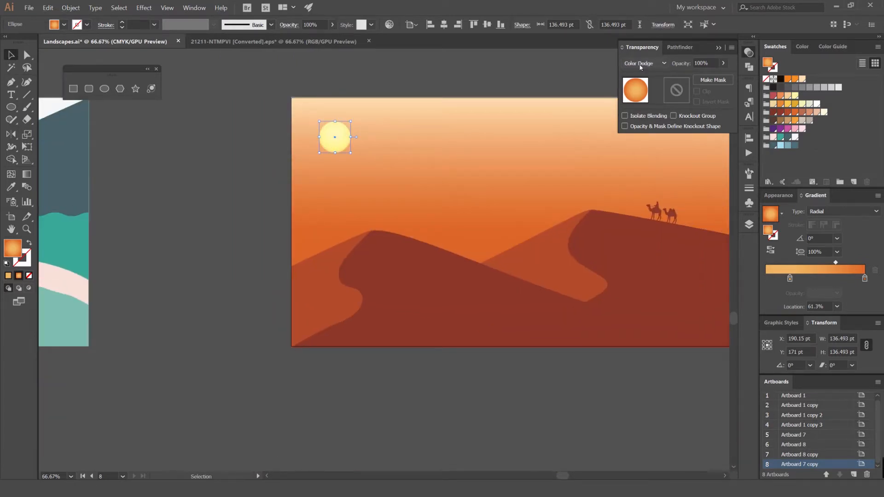
Try neighbouring blending modes on the sun and set it to Screen.
{"action": "scroll", "coordinate": [642, 65], "scroll_direction": "down", "scroll_amount": 1}
{"action": "left_click_drag", "start_coordinate": [543, 111], "coordinate": [449, 126]}
{"action": "scroll", "coordinate": [645, 67], "scroll_direction": "down", "scroll_amount": 1}
{"action": "scroll", "coordinate": [642, 66], "scroll_direction": "down", "scroll_amount": 4}
{"action": "scroll", "coordinate": [639, 65], "scroll_direction": "up", "scroll_amount": 6}
{"action": "scroll", "coordinate": [636, 65], "scroll_direction": "up", "scroll_amount": 1}
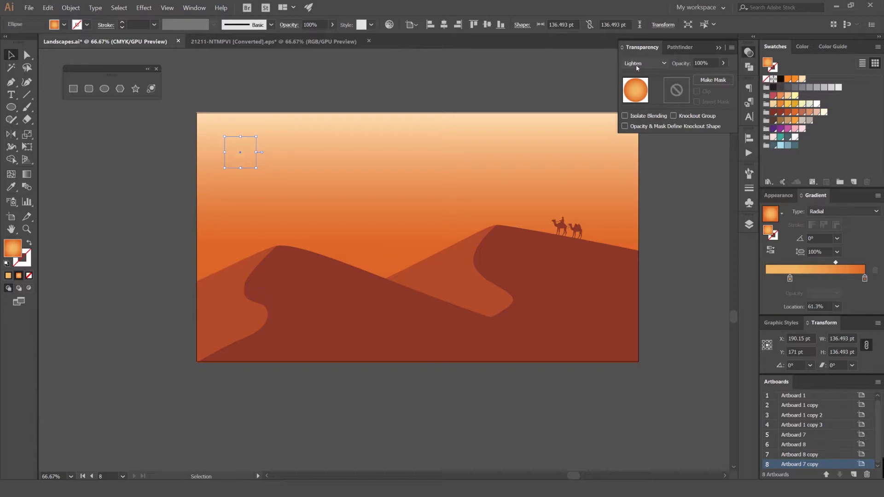
{"action": "scroll", "coordinate": [636, 66], "scroll_direction": "down", "scroll_amount": 1}
{"action": "scroll", "coordinate": [635, 66], "scroll_direction": "up", "scroll_amount": 1}
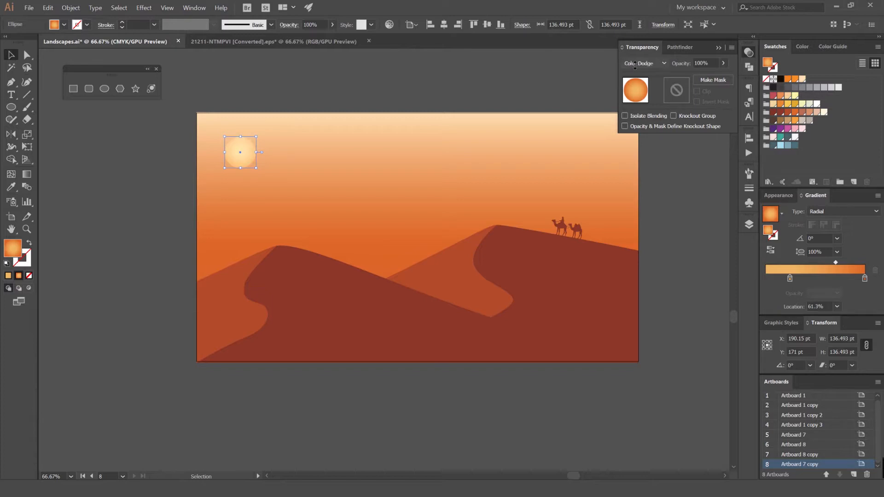
{"action": "left_click", "coordinate": [379, 87]}
Inspect the sun's edge and glow up close and against the whole desert scene.
{"action": "left_click_drag", "start_coordinate": [295, 104], "coordinate": [459, 93]}
{"action": "scroll", "coordinate": [415, 140], "scroll_direction": "up", "scroll_amount": 4}
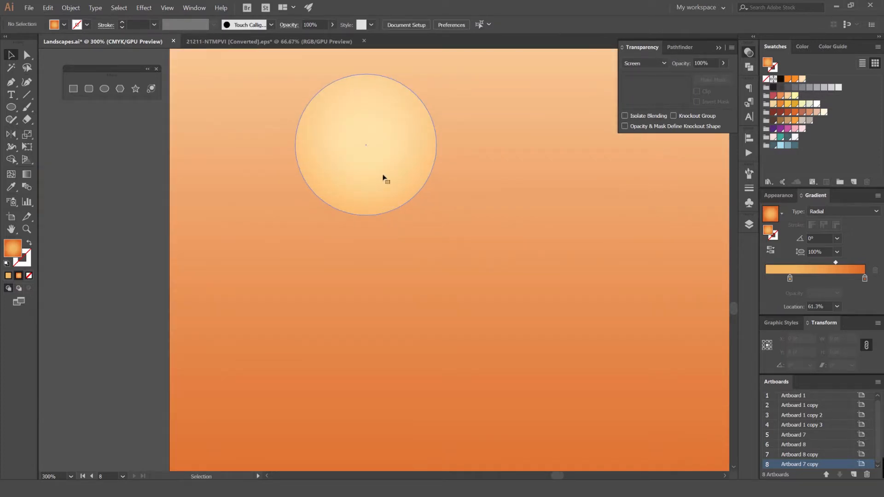
{"action": "left_click", "coordinate": [383, 177]}
{"action": "scroll", "coordinate": [387, 121], "scroll_direction": "up", "scroll_amount": 3}
{"action": "scroll", "coordinate": [436, 138], "scroll_direction": "down", "scroll_amount": 5}
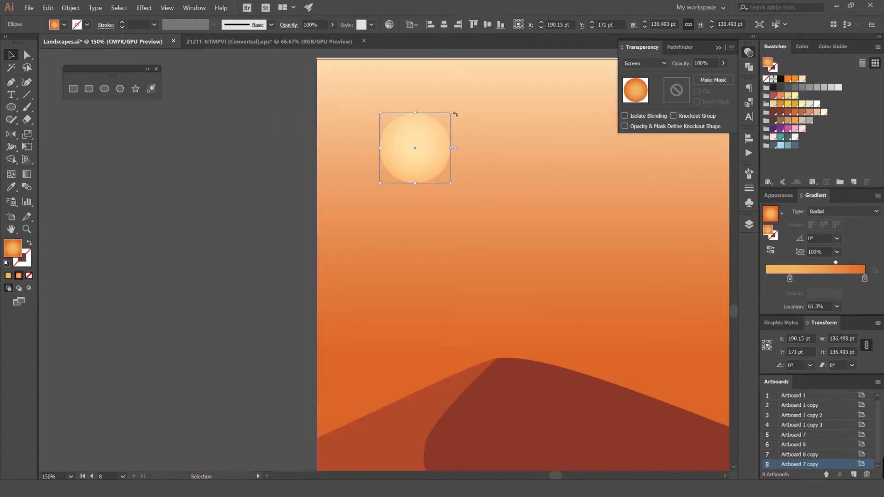
{"action": "left_click_drag", "start_coordinate": [455, 114], "coordinate": [458, 105]}
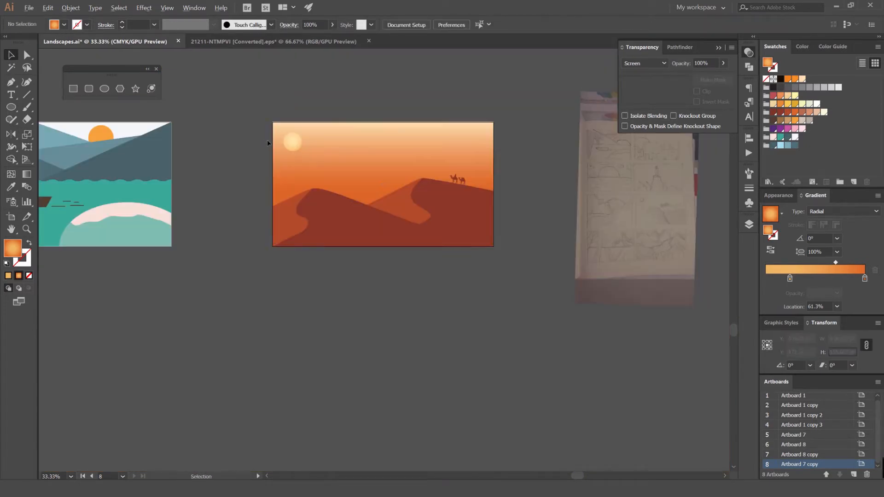
{"action": "left_click_drag", "start_coordinate": [344, 95], "coordinate": [435, 110]}
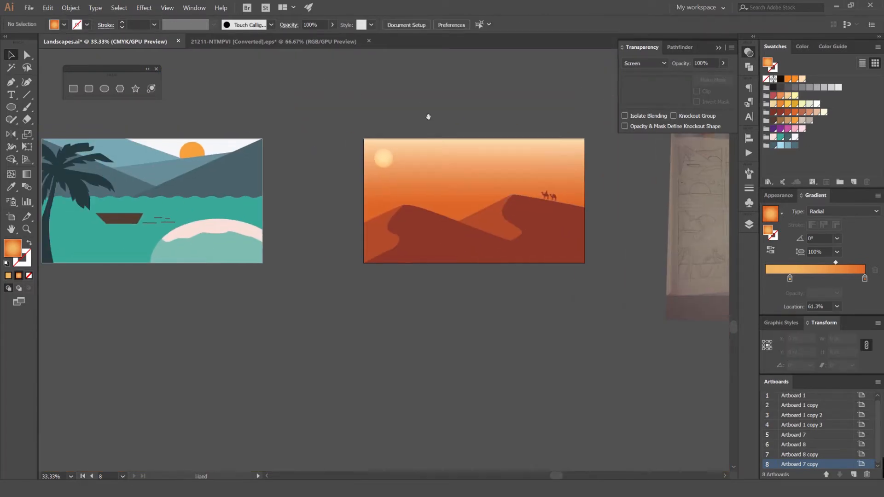
{"action": "scroll", "coordinate": [436, 113], "scroll_direction": "up", "scroll_amount": 1}
{"action": "left_click_drag", "start_coordinate": [456, 137], "coordinate": [420, 117]}
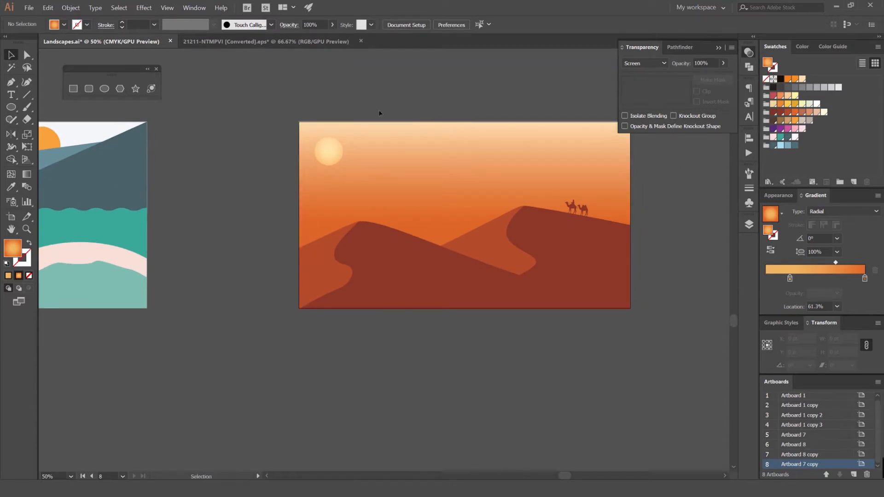
Draw a large circle about 2228 pt in diameter centred on the sun, keeping it in front of the scene.
{"action": "key", "text": "l"}
{"action": "left_click_drag", "start_coordinate": [328, 151], "coordinate": [499, 113]}
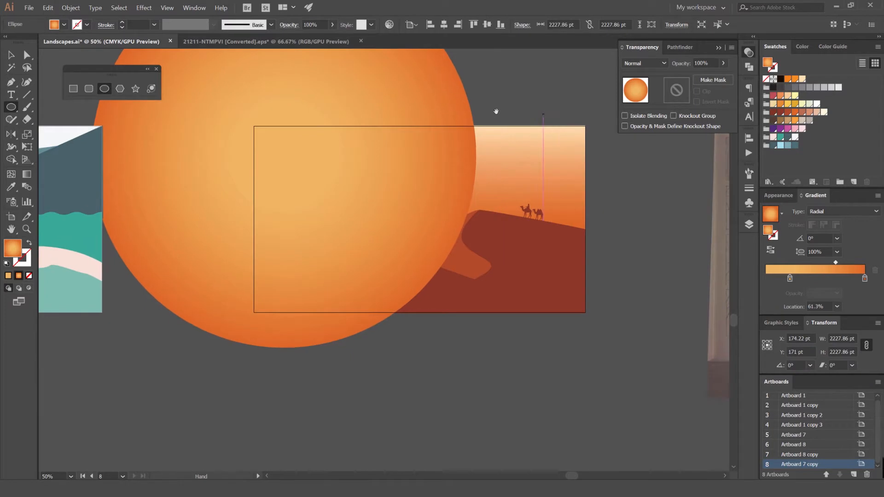
{"action": "key", "text": "ctrl+shift+["}
{"action": "key", "text": "ctrl+z"}
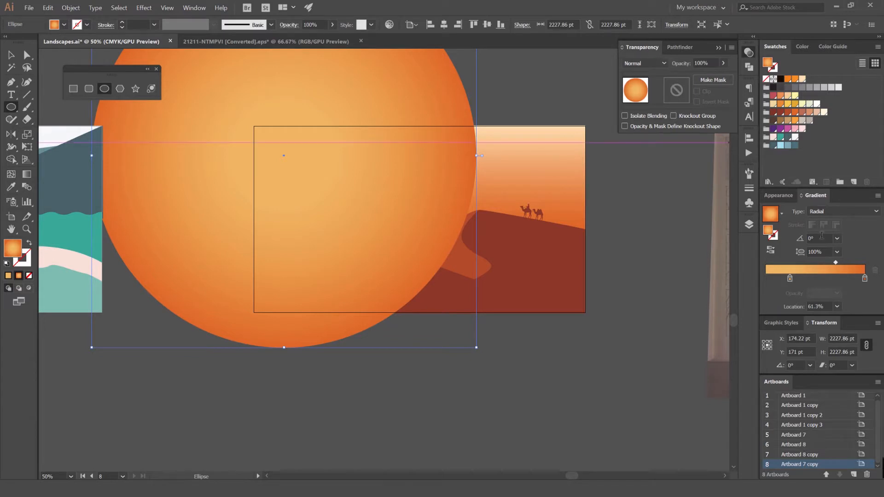
Change the large circle's gradient to linear at an angle of 120°.
{"action": "left_click", "coordinate": [832, 211]}
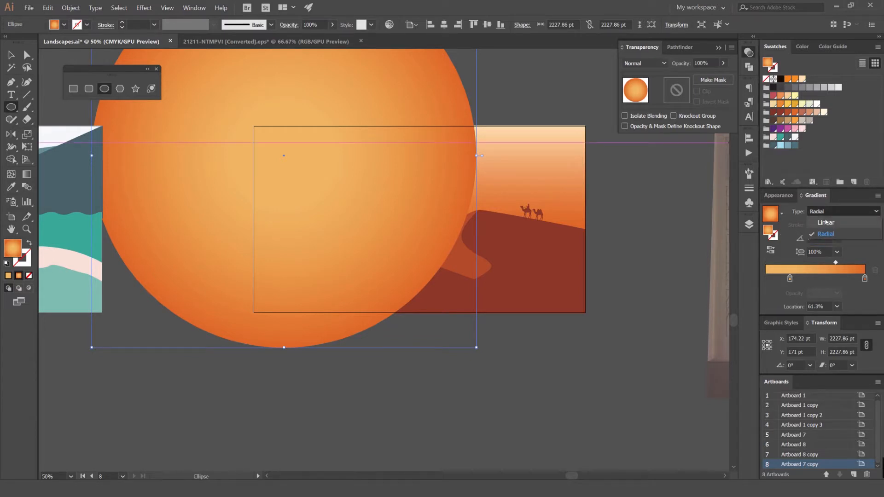
{"action": "left_click", "coordinate": [826, 223]}
{"action": "left_click", "coordinate": [821, 238]}
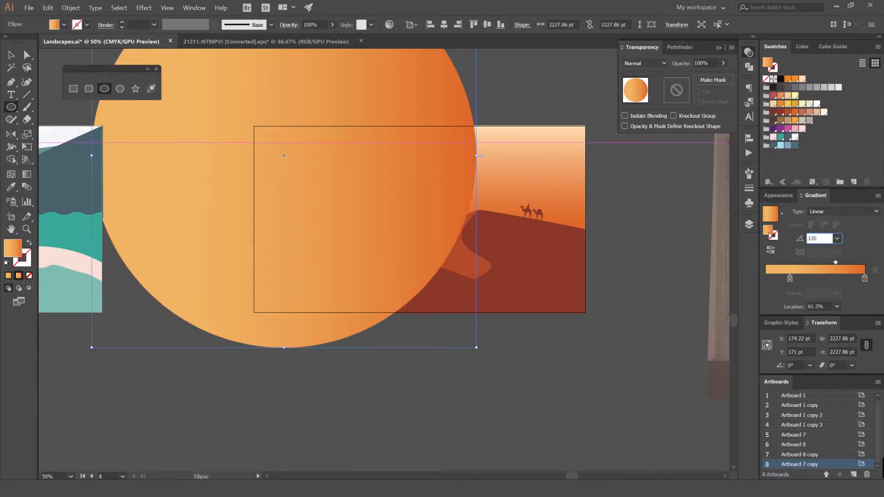
{"action": "key", "text": "Return"}
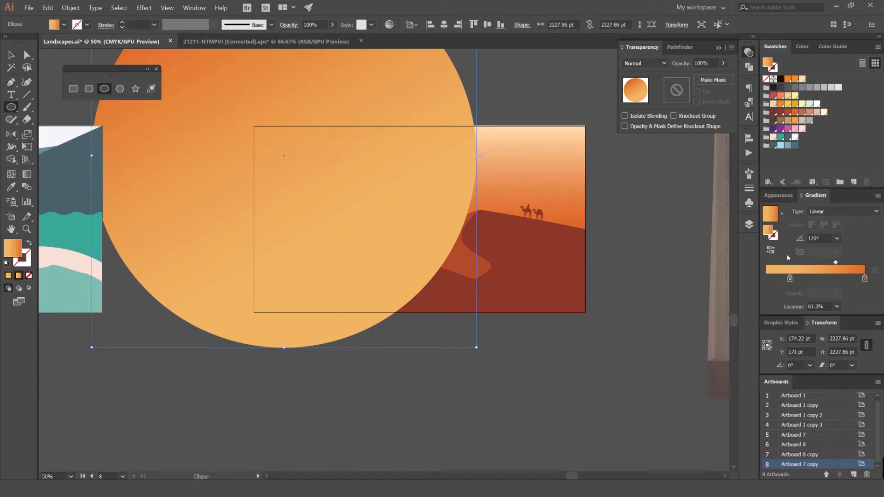
Make the dark orange stop of the circle's gradient 0% opaque and reverse the gradient direction.
{"action": "left_click", "coordinate": [865, 279]}
{"action": "left_click", "coordinate": [829, 292]}
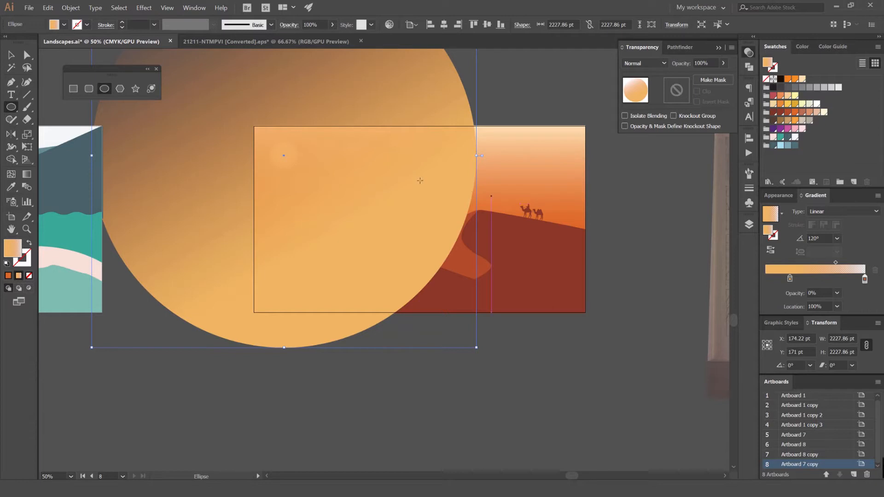
{"action": "key", "text": "v"}
{"action": "left_click", "coordinate": [769, 252]}
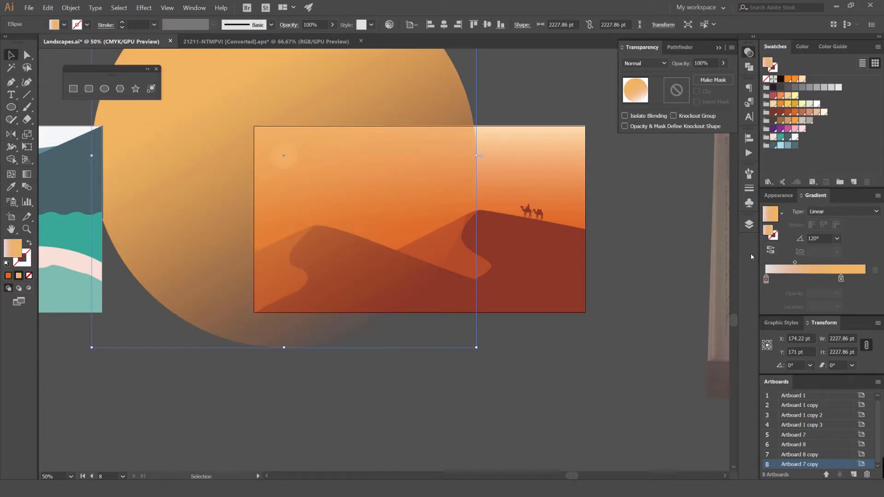
Move the gradient's opaque stop to the 100% end and set the midpoint to about 44%.
{"action": "left_click_drag", "start_coordinate": [795, 264], "coordinate": [804, 263]}
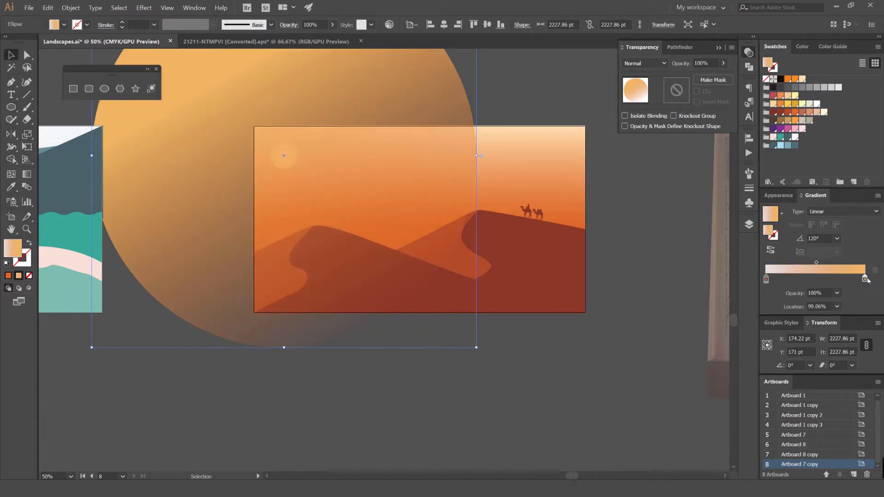
{"action": "left_click_drag", "start_coordinate": [867, 281], "coordinate": [869, 280]}
{"action": "left_click_drag", "start_coordinate": [816, 264], "coordinate": [810, 263]}
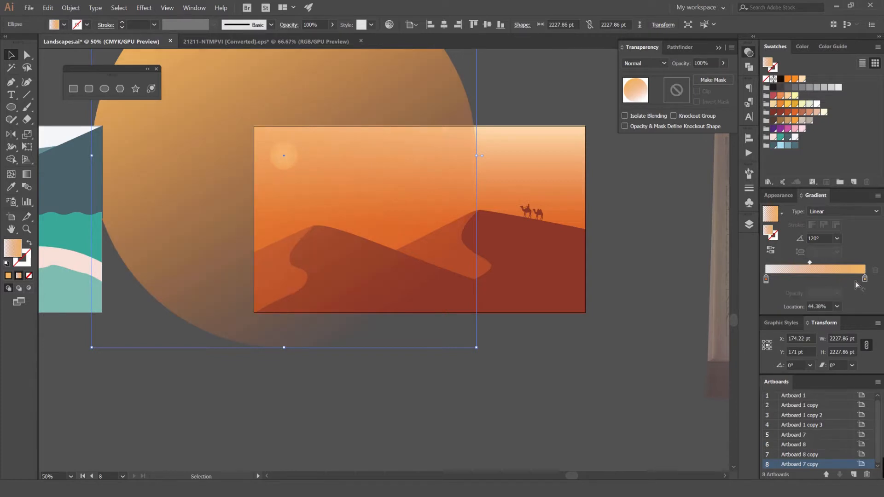
Make the gradient's opaque stop yellower by setting its magenta to 20%.
{"action": "double_click", "coordinate": [864, 279]}
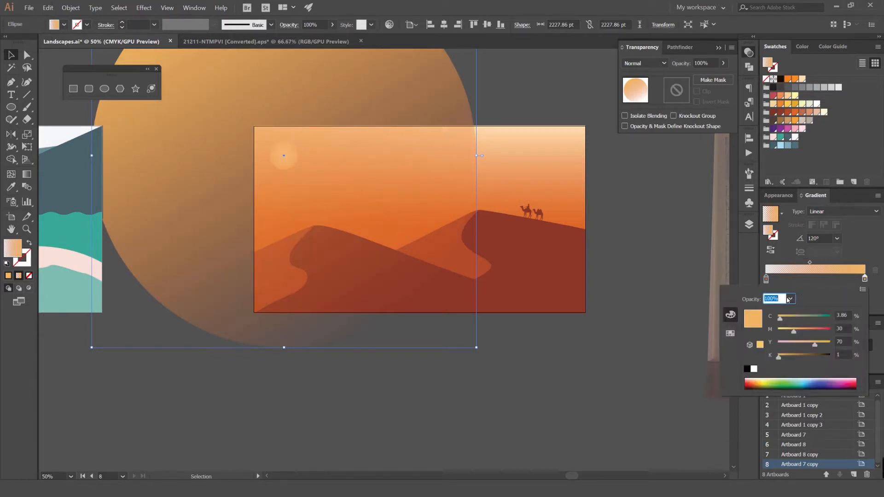
{"action": "scroll", "coordinate": [844, 328], "scroll_direction": "down", "scroll_amount": 1}
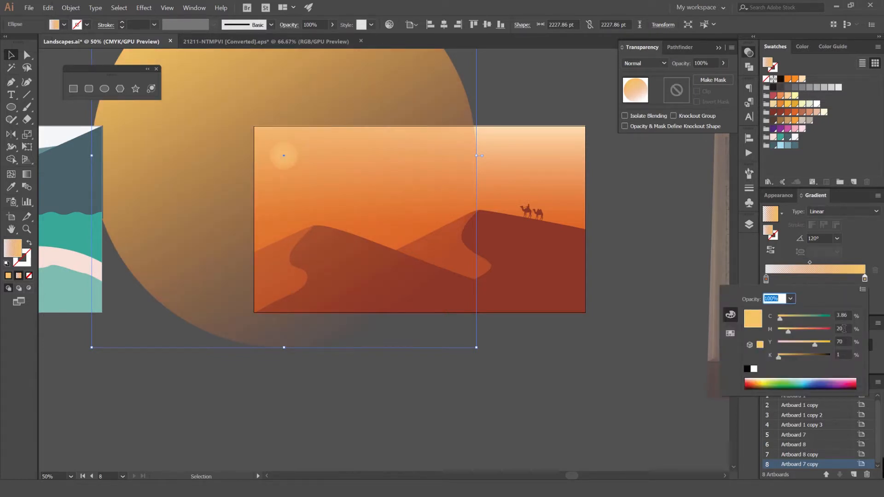
{"action": "left_click", "coordinate": [542, 144]}
Nudge the large circle slightly down and to the right, and set its blending mode to Screen.
{"action": "mouse_move", "coordinate": [441, 91]}
{"action": "left_mouse_down"}
{"action": "mouse_move", "coordinate": [427, 100]}
{"action": "mouse_move", "coordinate": [447, 95]}
{"action": "left_mouse_up"}
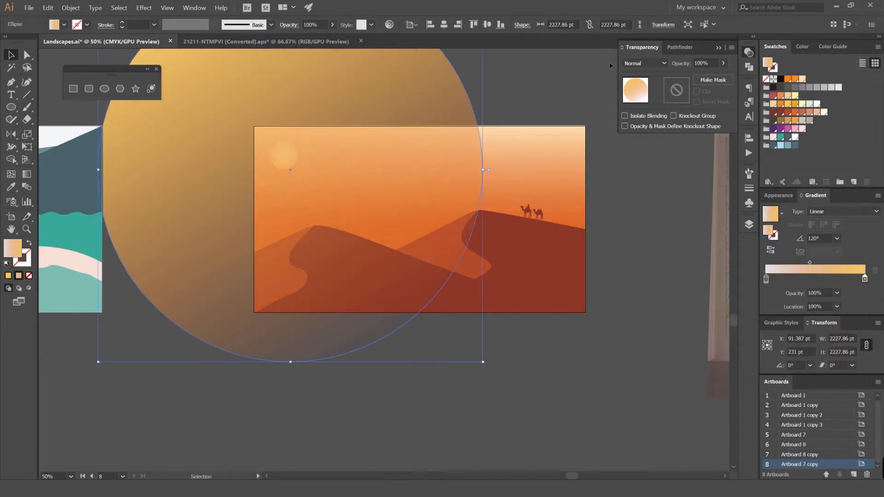
{"action": "scroll", "coordinate": [637, 64], "scroll_direction": "down", "scroll_amount": 3}
{"action": "scroll", "coordinate": [636, 64], "scroll_direction": "down", "scroll_amount": 1}
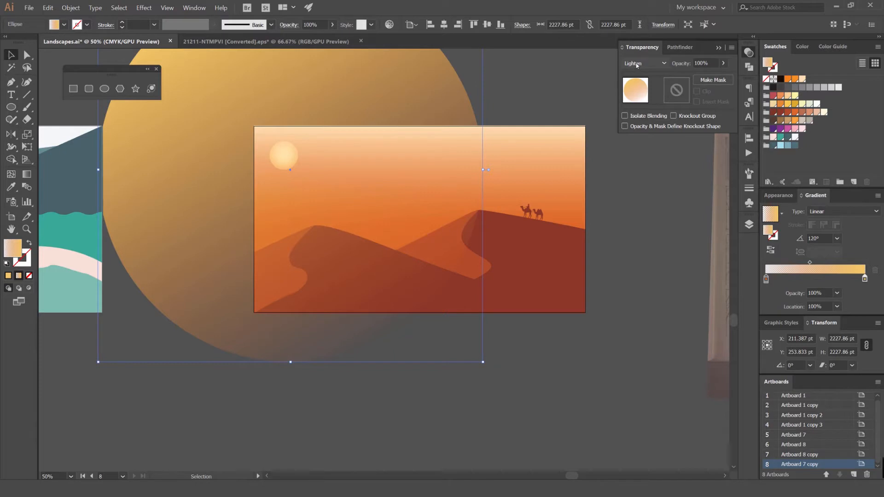
{"action": "scroll", "coordinate": [637, 65], "scroll_direction": "down", "scroll_amount": 1}
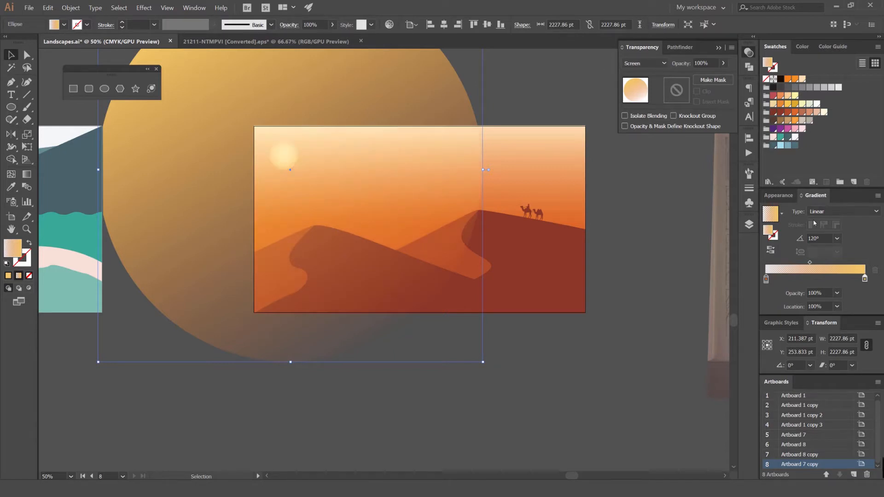
Set the circle's gradient midpoint to about 59% and shift the circle further right over the scene.
{"action": "left_click_drag", "start_coordinate": [822, 263], "coordinate": [824, 263]}
{"action": "left_click_drag", "start_coordinate": [400, 81], "coordinate": [420, 84]}
{"action": "key", "text": "space"}
{"action": "left_click_drag", "start_coordinate": [517, 130], "coordinate": [495, 212]}
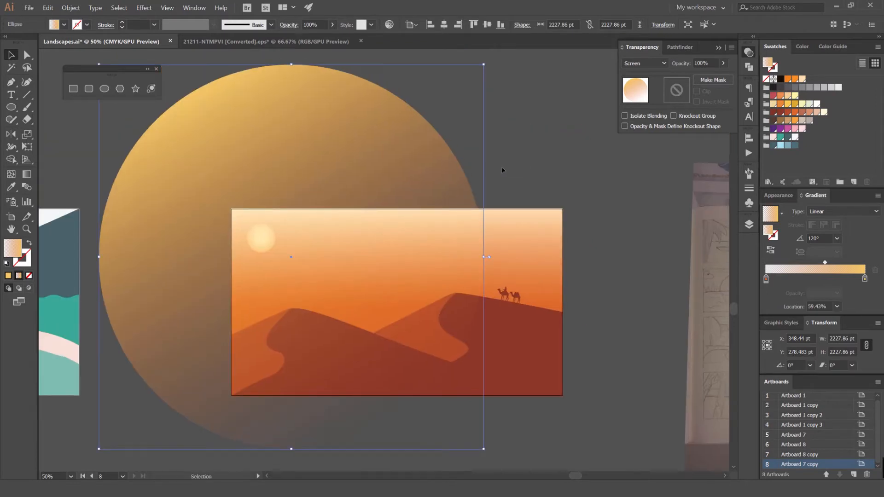
Move the glow circle off to the left to compare the scene without it, and undo the move.
{"action": "scroll", "coordinate": [405, 188], "scroll_direction": "up", "scroll_amount": 1}
{"action": "left_click_drag", "start_coordinate": [409, 140], "coordinate": [121, 154]}
{"action": "scroll", "coordinate": [131, 158], "scroll_direction": "down", "scroll_amount": 1}
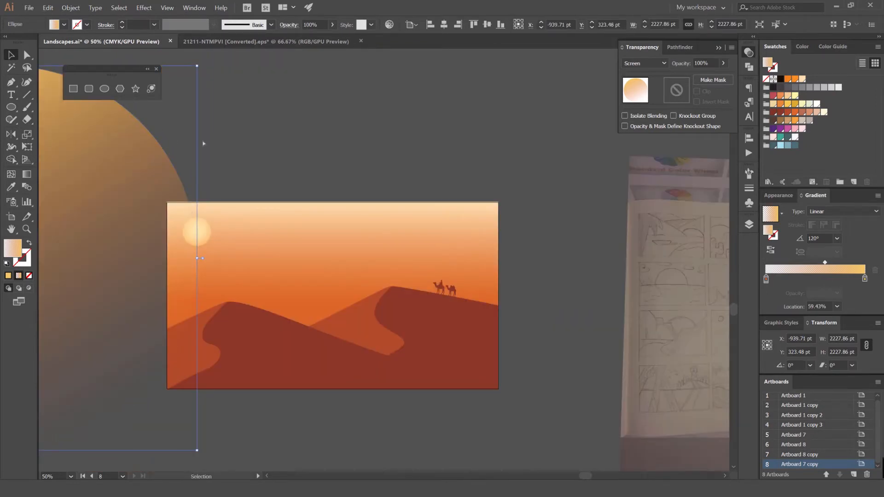
{"action": "key", "text": "ctrl+z"}
Go through the glow circle's blending modes from Color Burn to Exclusion and set it to Color Dodge.
{"action": "key", "text": "space"}
{"action": "left_click_drag", "start_coordinate": [342, 103], "coordinate": [449, 53]}
{"action": "scroll", "coordinate": [645, 65], "scroll_direction": "down", "scroll_amount": 1}
{"action": "scroll", "coordinate": [646, 65], "scroll_direction": "down", "scroll_amount": 1}
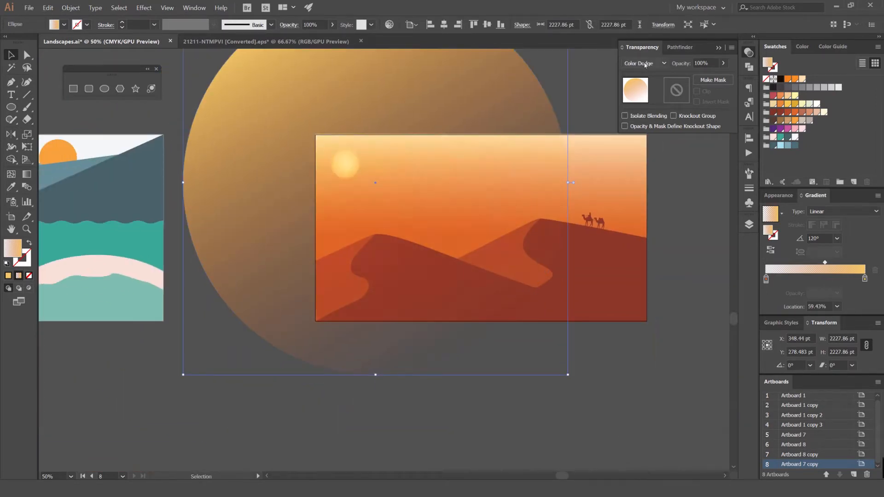
{"action": "scroll", "coordinate": [644, 63], "scroll_direction": "down", "scroll_amount": 7}
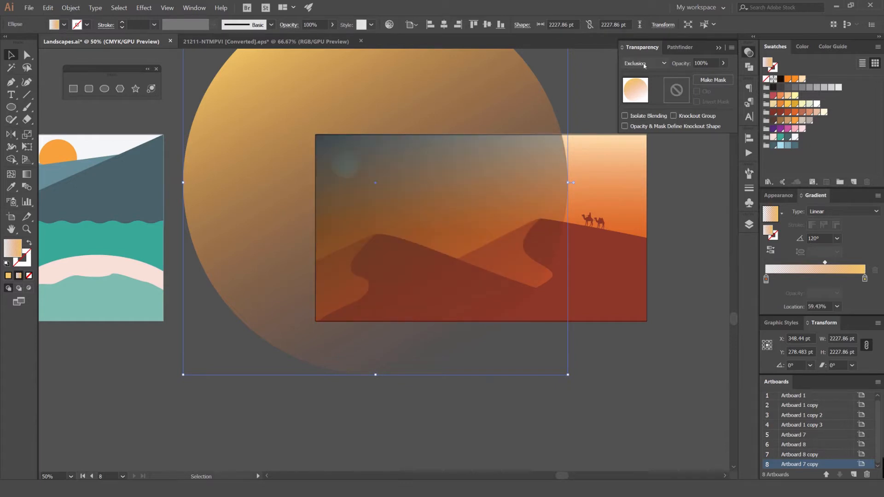
{"action": "scroll", "coordinate": [640, 63], "scroll_direction": "up", "scroll_amount": 12}
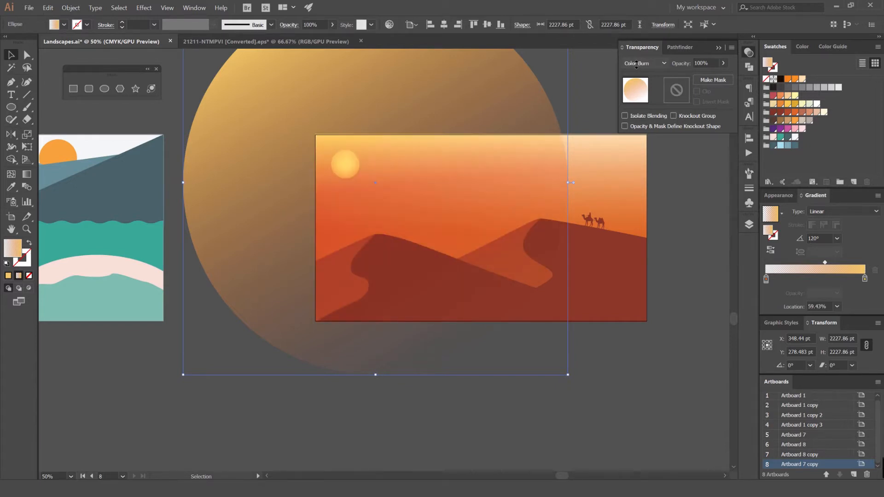
{"action": "scroll", "coordinate": [635, 64], "scroll_direction": "down", "scroll_amount": 2}
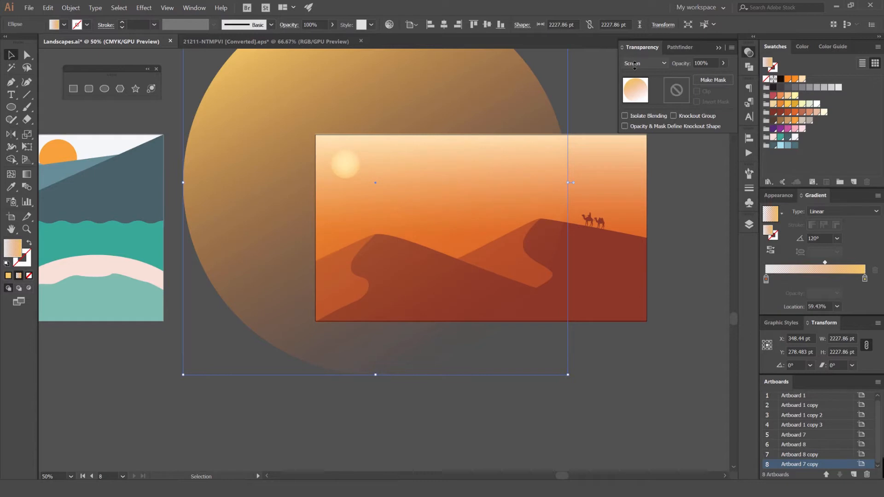
{"action": "scroll", "coordinate": [635, 69], "scroll_direction": "down", "scroll_amount": 1}
Enlarge the glow circle to about 2715 pt in diameter and position it over the whole desert scene.
{"action": "left_click_drag", "start_coordinate": [526, 67], "coordinate": [445, 76]}
{"action": "scroll", "coordinate": [445, 75], "scroll_direction": "down", "scroll_amount": 1}
{"action": "left_click", "coordinate": [505, 73]}
{"action": "left_click_drag", "start_coordinate": [522, 87], "coordinate": [502, 91]}
{"action": "left_click_drag", "start_coordinate": [533, 152], "coordinate": [562, 154]}
{"action": "key", "text": "ctrl+z"}
{"action": "left_click", "coordinate": [534, 153]}
Compare the scene with the enlarged glow circle pulled away to the left, and undo the move.
{"action": "left_click_drag", "start_coordinate": [523, 122], "coordinate": [164, 139]}
{"action": "scroll", "coordinate": [547, 184], "scroll_direction": "up", "scroll_amount": 1}
{"action": "scroll", "coordinate": [563, 188], "scroll_direction": "down", "scroll_amount": 1}
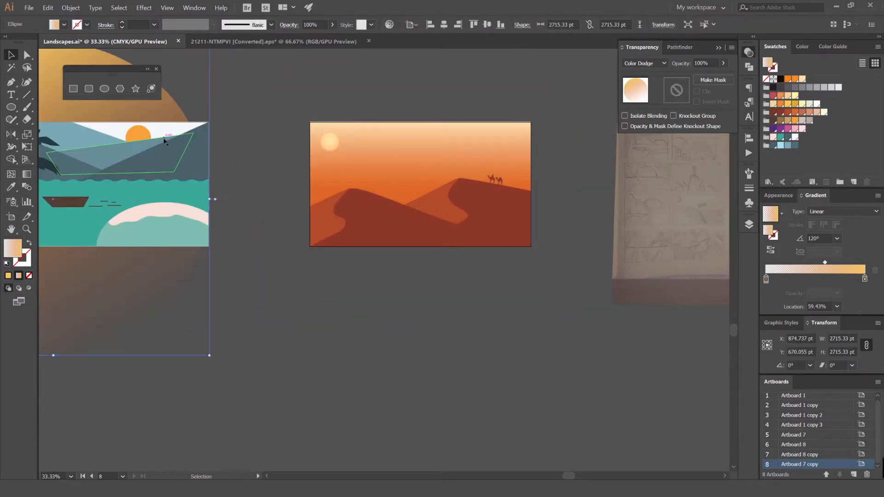
{"action": "key", "text": "ctrl+z"}
{"action": "left_click", "coordinate": [565, 76]}
{"action": "scroll", "coordinate": [426, 132], "scroll_direction": "up", "scroll_amount": 5}
{"action": "scroll", "coordinate": [391, 144], "scroll_direction": "down", "scroll_amount": 3}
{"action": "scroll", "coordinate": [411, 132], "scroll_direction": "down", "scroll_amount": 2}
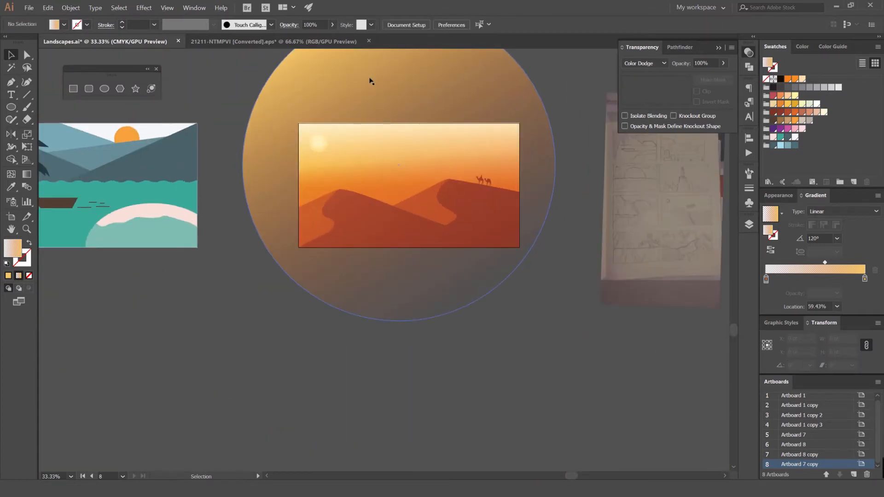
{"action": "scroll", "coordinate": [369, 81], "scroll_direction": "up", "scroll_amount": 3}
Shift the glow circle downwards and rotate it by about 2.3°.
{"action": "left_click", "coordinate": [357, 139]}
{"action": "left_click_drag", "start_coordinate": [389, 144], "coordinate": [389, 153]}
{"action": "left_click_drag", "start_coordinate": [546, 81], "coordinate": [541, 75]}
{"action": "left_click_drag", "start_coordinate": [450, 106], "coordinate": [451, 113]}
{"action": "left_click", "coordinate": [565, 88]}
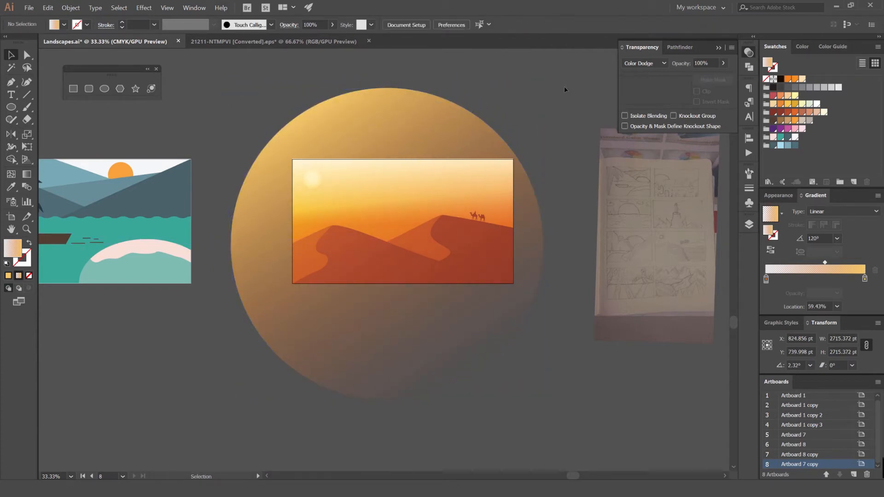
Set the glow circle's gradient midpoint to about 71%.
{"action": "left_click", "coordinate": [540, 212]}
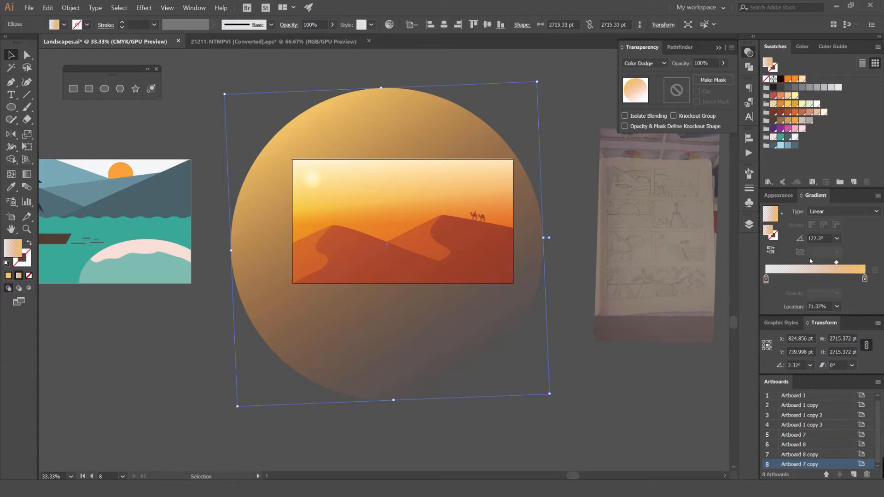
{"action": "left_click", "coordinate": [577, 164]}
Check the adjusted lighting by moving the glow circle off the scene, and undo the move.
{"action": "scroll", "coordinate": [578, 163], "scroll_direction": "down", "scroll_amount": 2}
{"action": "left_click_drag", "start_coordinate": [513, 143], "coordinate": [277, 129]}
{"action": "key", "text": "ctrl+z"}
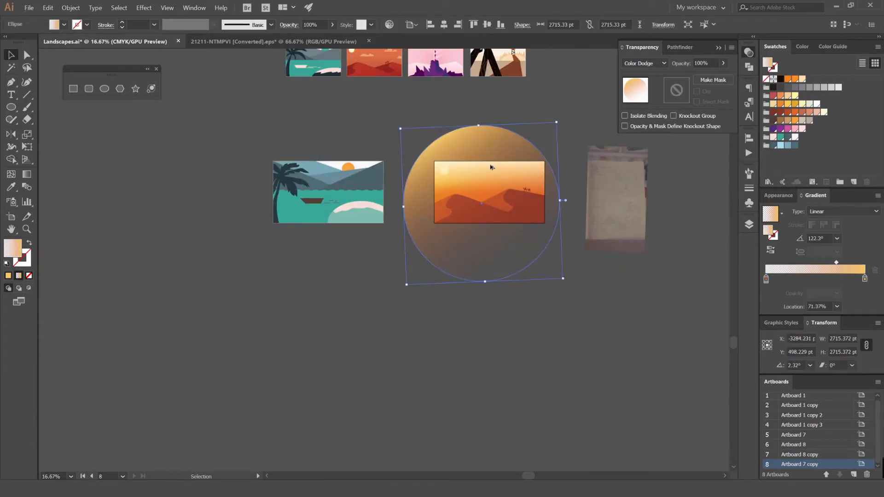
{"action": "scroll", "coordinate": [491, 167], "scroll_direction": "up", "scroll_amount": 3}
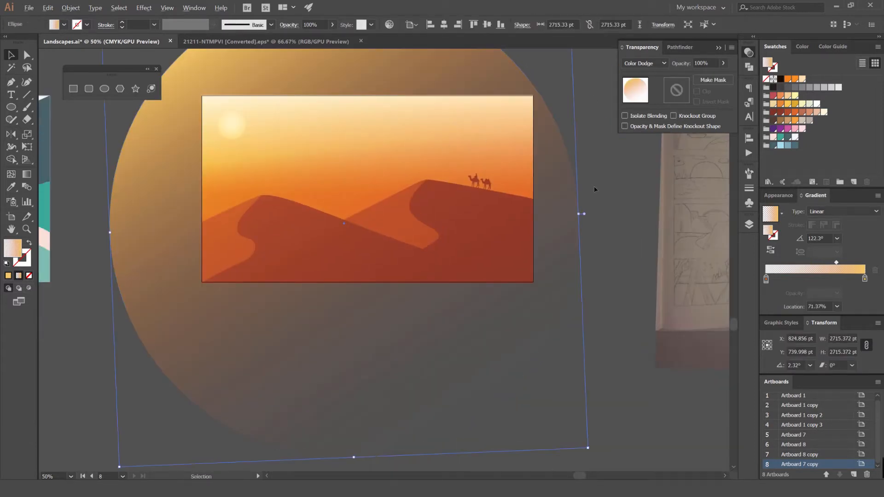
{"action": "scroll", "coordinate": [593, 188], "scroll_direction": "down", "scroll_amount": 3}
{"action": "left_click", "coordinate": [609, 181]}
{"action": "left_click_drag", "start_coordinate": [586, 174], "coordinate": [456, 156]}
{"action": "scroll", "coordinate": [409, 159], "scroll_direction": "up", "scroll_amount": 2}
{"action": "left_click_drag", "start_coordinate": [460, 122], "coordinate": [520, 123]}
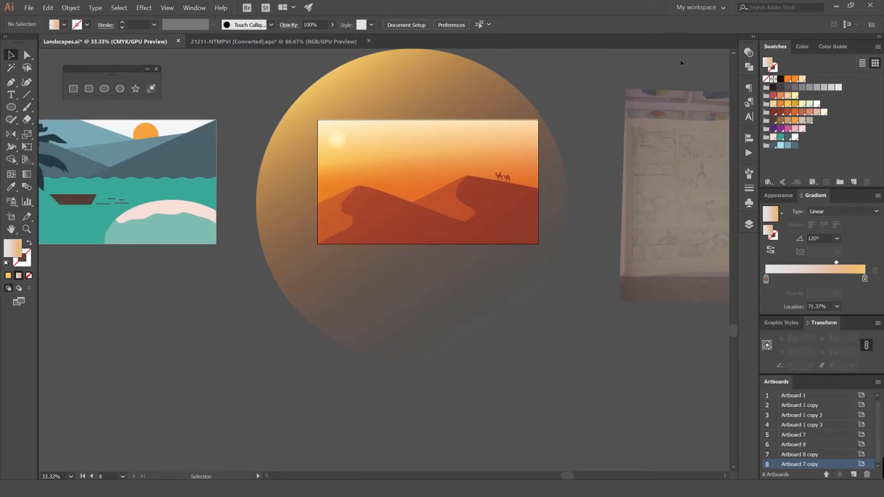
Move the hand-drawn sketch photo up and to the right, clear of the desert artboard.
{"action": "left_click", "coordinate": [747, 53]}
{"action": "left_click_drag", "start_coordinate": [617, 84], "coordinate": [523, 116]}
{"action": "mouse_move", "coordinate": [592, 154]}
{"action": "left_mouse_down"}
{"action": "mouse_move", "coordinate": [544, 142]}
{"action": "mouse_move", "coordinate": [568, 146]}
{"action": "mouse_move", "coordinate": [498, 178]}
{"action": "left_mouse_up"}
{"action": "scroll", "coordinate": [568, 143], "scroll_direction": "down", "scroll_amount": 2}
{"action": "mouse_move", "coordinate": [499, 180]}
{"action": "left_mouse_down"}
{"action": "mouse_move", "coordinate": [558, 169]}
{"action": "mouse_move", "coordinate": [640, 95]}
{"action": "left_mouse_up"}
{"action": "scroll", "coordinate": [446, 188], "scroll_direction": "up", "scroll_amount": 3}
{"action": "left_click_drag", "start_coordinate": [472, 139], "coordinate": [425, 158]}
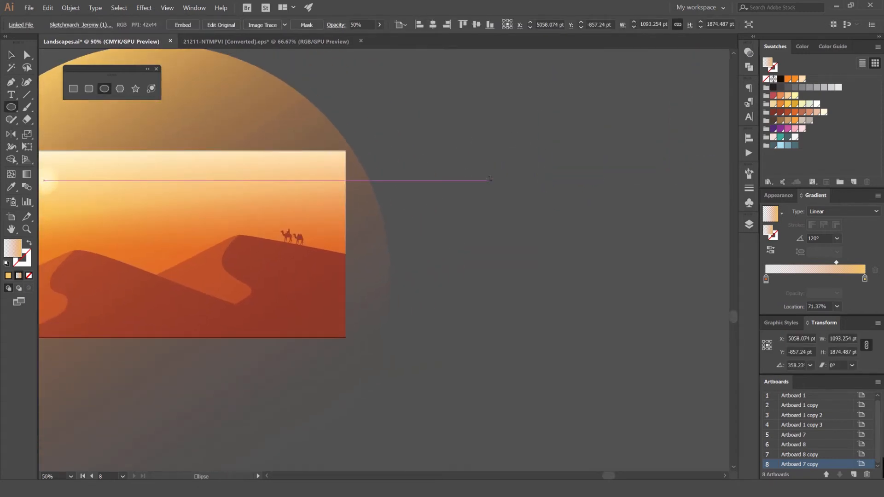
Draw a circle about 258 pt wide on the empty canvas beside the desert artboard and fill it with the off-white swatch.
{"action": "scroll", "coordinate": [490, 180], "scroll_direction": "up", "scroll_amount": 1}
{"action": "left_click_drag", "start_coordinate": [502, 204], "coordinate": [478, 185]}
{"action": "key", "text": "v"}
{"action": "left_click", "coordinate": [773, 95]}
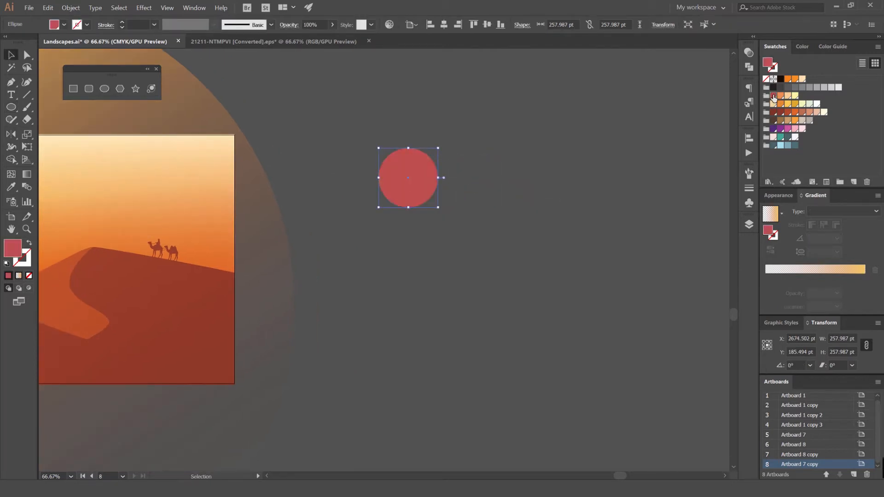
{"action": "left_click", "coordinate": [774, 137]}
{"action": "left_click", "coordinate": [795, 136]}
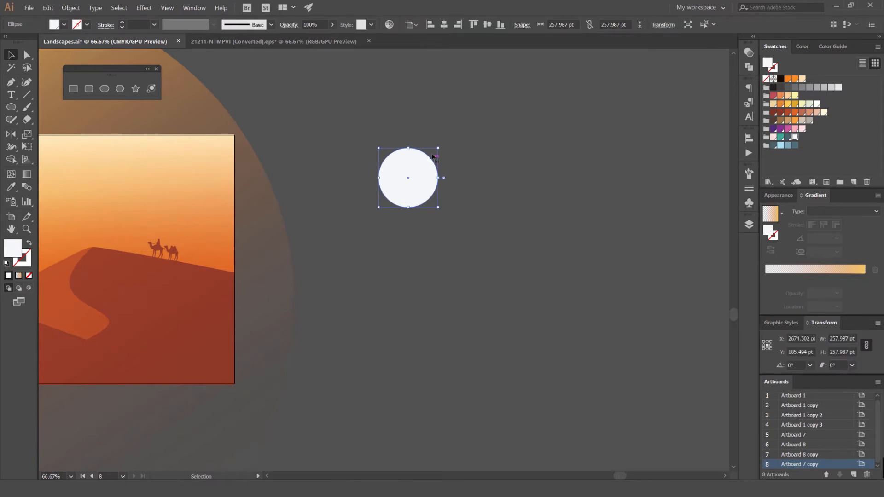
{"action": "left_click", "coordinate": [455, 170]}
Add overlapping smaller circles, including one about 124 pt wide, rising from the first circle to form the cloud's bumpy outline.
{"action": "left_click_drag", "start_coordinate": [446, 158], "coordinate": [546, 77]}
{"action": "scroll", "coordinate": [437, 153], "scroll_direction": "up", "scroll_amount": 2}
{"action": "key", "text": "v"}
{"action": "left_click", "coordinate": [472, 145]}
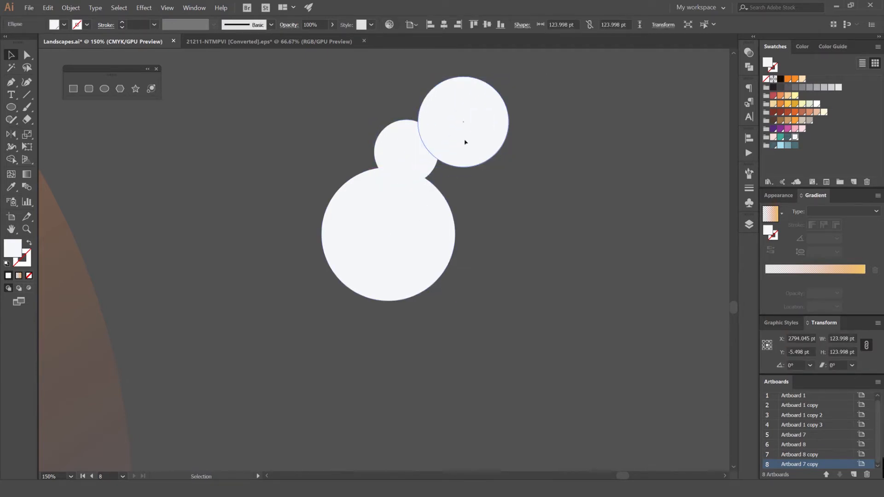
{"action": "left_click_drag", "start_coordinate": [465, 143], "coordinate": [466, 156]}
{"action": "left_click", "coordinate": [520, 125]}
{"action": "left_click_drag", "start_coordinate": [520, 124], "coordinate": [475, 161]}
{"action": "left_click_drag", "start_coordinate": [351, 175], "coordinate": [464, 116]}
{"action": "left_click", "coordinate": [478, 122]}
{"action": "mouse_move", "coordinate": [453, 147]}
{"action": "left_mouse_down"}
{"action": "mouse_move", "coordinate": [447, 114]}
{"action": "mouse_move", "coordinate": [472, 106]}
{"action": "mouse_move", "coordinate": [432, 159]}
{"action": "mouse_move", "coordinate": [470, 165]}
{"action": "mouse_move", "coordinate": [466, 157]}
{"action": "left_mouse_up"}
{"action": "key", "text": "ctrl+z"}
{"action": "left_click", "coordinate": [487, 123]}
{"action": "scroll", "coordinate": [486, 122], "scroll_direction": "down", "scroll_amount": 1}
Extend the cloud outline with a much larger circle at its right end and a small overlapping circle along its upper edge.
{"action": "left_click", "coordinate": [455, 128]}
{"action": "left_click", "coordinate": [491, 113]}
{"action": "left_click_drag", "start_coordinate": [389, 222], "coordinate": [556, 235]}
{"action": "left_click", "coordinate": [476, 119]}
{"action": "left_click_drag", "start_coordinate": [422, 136], "coordinate": [486, 141]}
{"action": "left_click", "coordinate": [473, 119]}
{"action": "scroll", "coordinate": [489, 130], "scroll_direction": "up", "scroll_amount": 2}
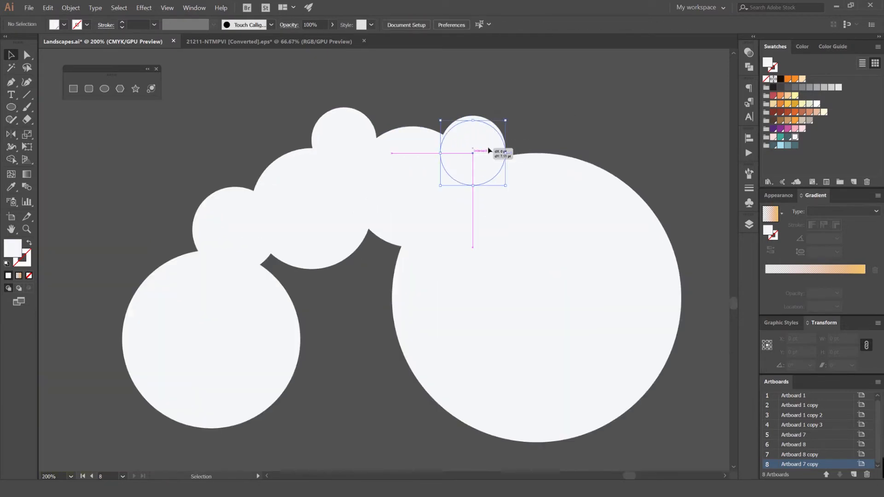
{"action": "scroll", "coordinate": [500, 185], "scroll_direction": "down", "scroll_amount": 1}
{"action": "left_click_drag", "start_coordinate": [395, 349], "coordinate": [366, 306]}
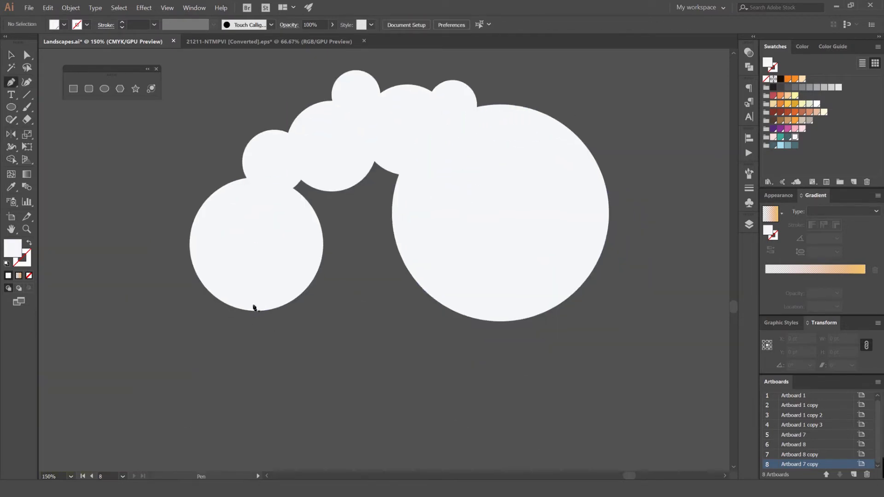
Fill the gap between the cloud circles with a closed Pen shape that has a flat base.
{"action": "scroll", "coordinate": [344, 207], "scroll_direction": "down", "scroll_amount": 1}
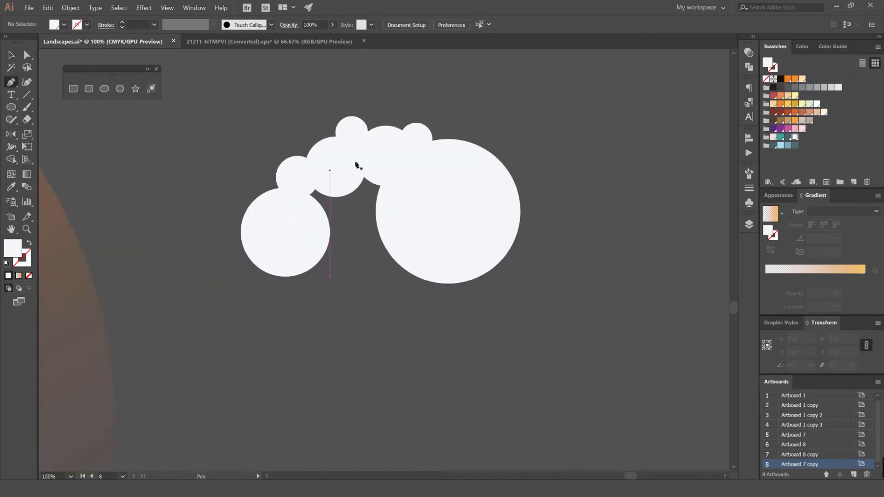
{"action": "left_click", "coordinate": [285, 276]}
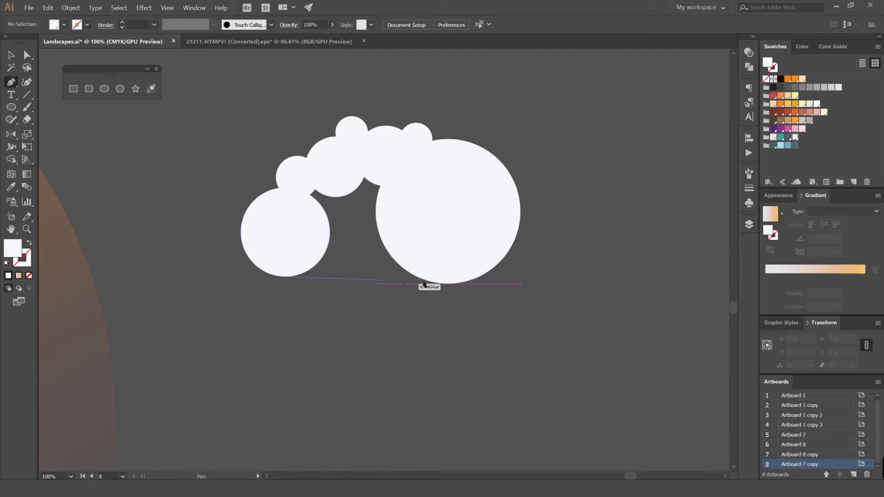
{"action": "left_click", "coordinate": [448, 277]}
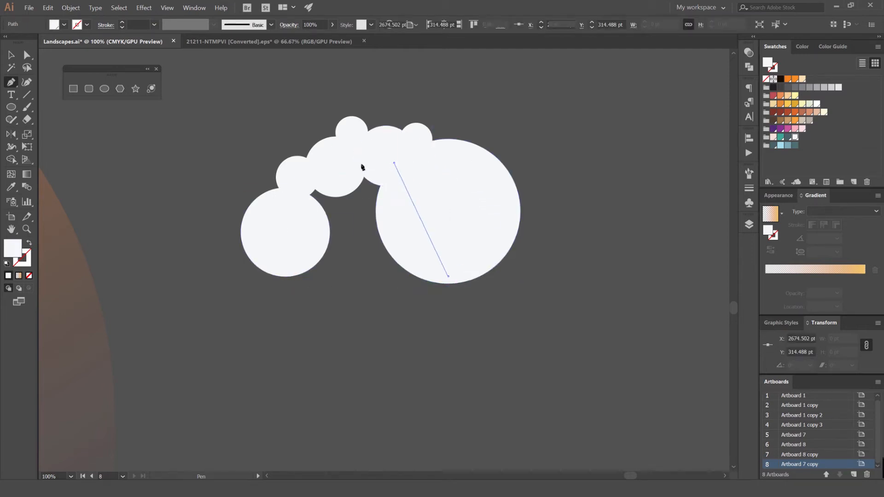
{"action": "left_click", "coordinate": [390, 164]}
{"action": "left_click", "coordinate": [335, 167]}
{"action": "left_click", "coordinate": [299, 192]}
{"action": "left_click", "coordinate": [285, 277]}
{"action": "key", "text": "v"}
{"action": "left_click", "coordinate": [368, 297]}
{"action": "left_click", "coordinate": [466, 276]}
{"action": "left_click", "coordinate": [429, 264]}
Unite all the circles and the filler shape into a single cloud with Pathfinder.
{"action": "left_click_drag", "start_coordinate": [556, 109], "coordinate": [236, 292]}
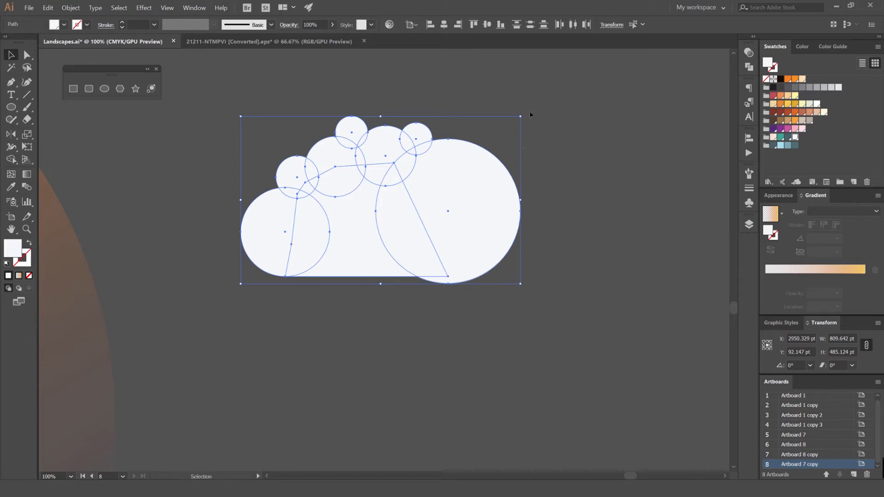
{"action": "left_click", "coordinate": [749, 67]}
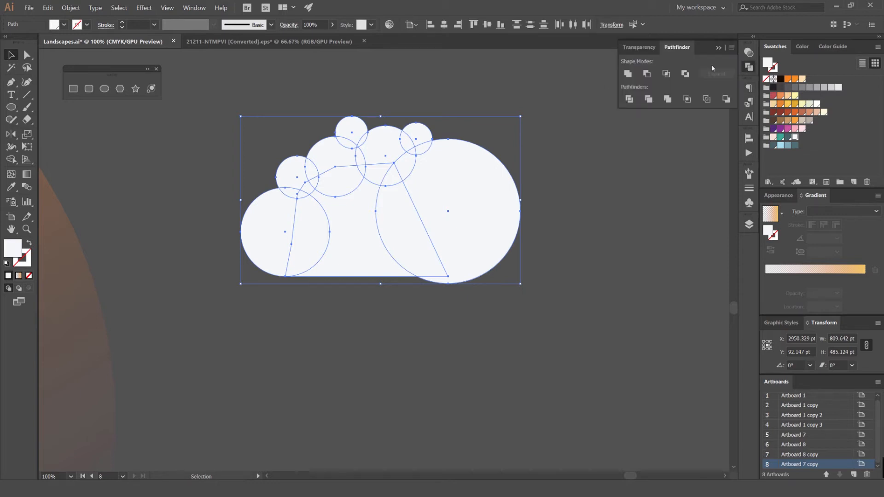
{"action": "left_click", "coordinate": [627, 74]}
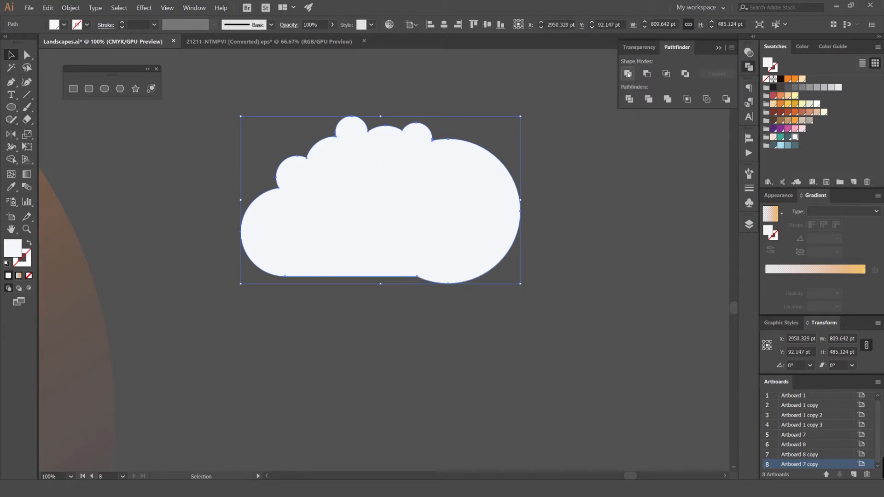
{"action": "left_click", "coordinate": [440, 327]}
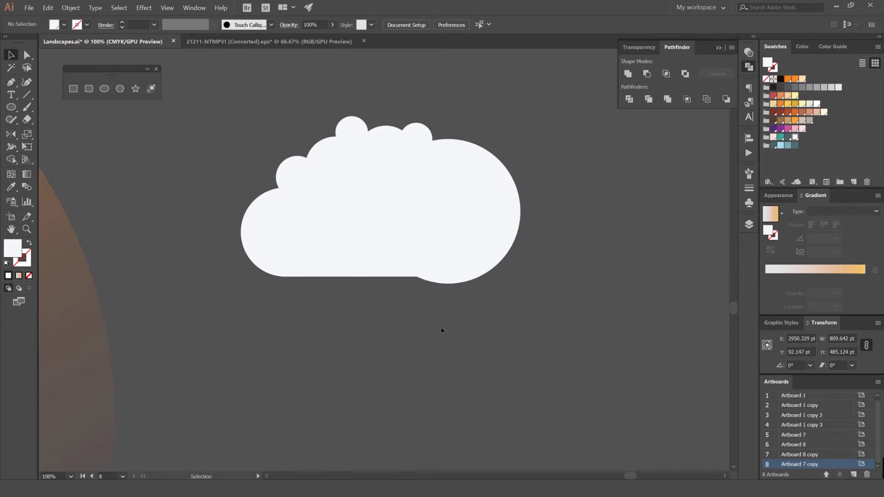
Try to raise the bottom anchor point of the cloud's large lobe level with the flat base, and undo it.
{"action": "left_click", "coordinate": [462, 267]}
{"action": "key", "text": "a"}
{"action": "scroll", "coordinate": [419, 291], "scroll_direction": "up", "scroll_amount": 2}
{"action": "scroll", "coordinate": [426, 295], "scroll_direction": "up", "scroll_amount": 1}
{"action": "left_click_drag", "start_coordinate": [481, 298], "coordinate": [484, 279]}
{"action": "key", "text": "ctrl+z"}
{"action": "left_click", "coordinate": [473, 306]}
{"action": "left_click", "coordinate": [420, 280]}
{"action": "left_click", "coordinate": [407, 306]}
Draw a closed Pen shape over the bulge below the cloud's flat base and subtract it with Minus Front.
{"action": "key", "text": "p"}
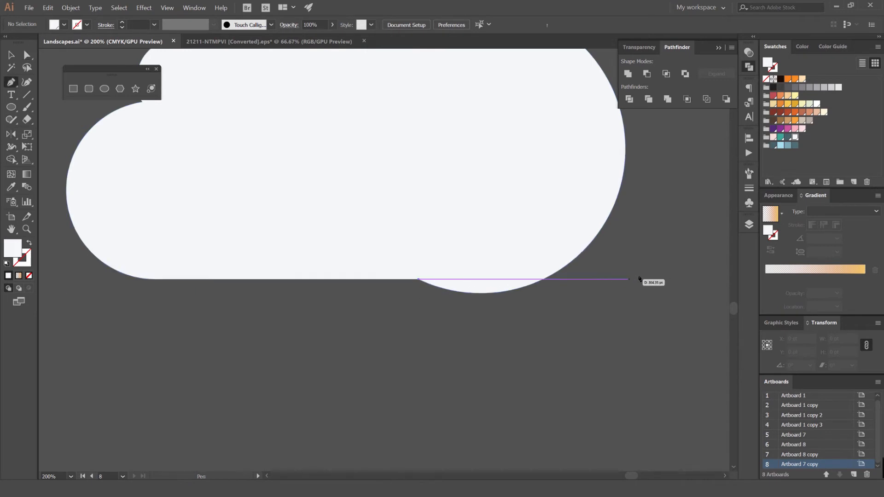
{"action": "left_click", "coordinate": [639, 279]}
{"action": "left_click", "coordinate": [583, 335]}
{"action": "left_click", "coordinate": [395, 335]}
{"action": "left_click", "coordinate": [395, 300]}
{"action": "left_click", "coordinate": [418, 279]}
{"action": "left_click", "coordinate": [639, 279]}
{"action": "key", "text": "v"}
{"action": "left_click_drag", "start_coordinate": [428, 202], "coordinate": [642, 343]}
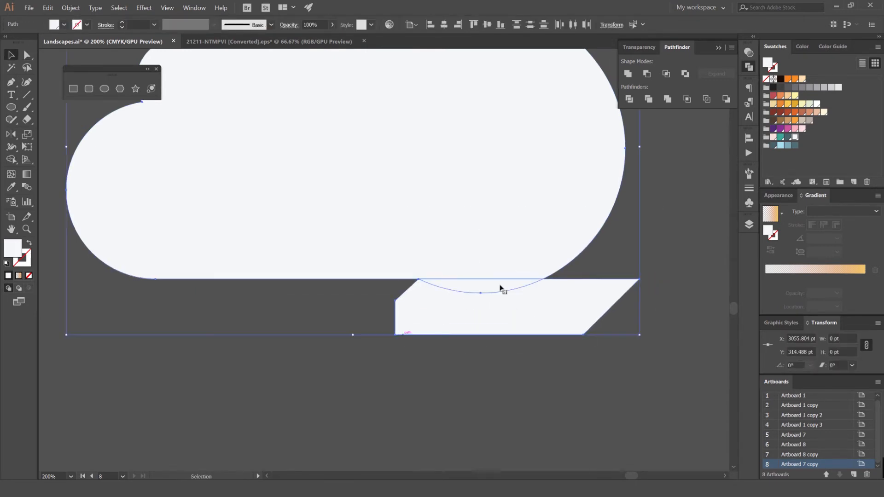
{"action": "left_click", "coordinate": [646, 75]}
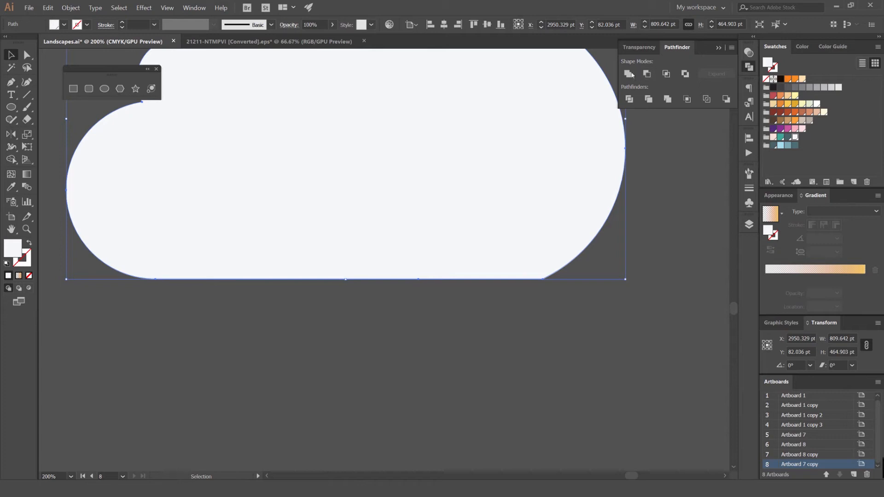
Scale the finished cloud down beside the desert artboard.
{"action": "scroll", "coordinate": [615, 135], "scroll_direction": "down", "scroll_amount": 2}
{"action": "left_click", "coordinate": [658, 140]}
{"action": "scroll", "coordinate": [658, 140], "scroll_direction": "down", "scroll_amount": 2}
{"action": "left_click_drag", "start_coordinate": [659, 140], "coordinate": [558, 193]}
{"action": "scroll", "coordinate": [558, 193], "scroll_direction": "down", "scroll_amount": 1}
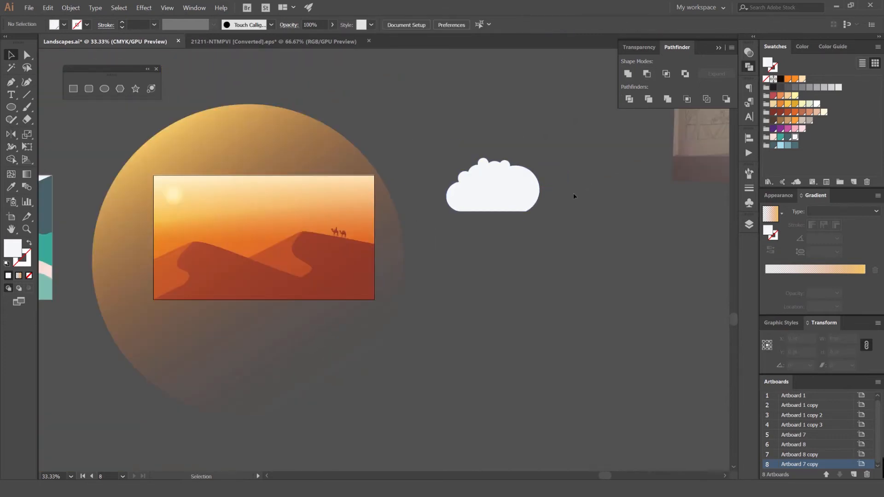
{"action": "left_click", "coordinate": [525, 184]}
{"action": "left_click_drag", "start_coordinate": [539, 158], "coordinate": [502, 157]}
{"action": "left_click", "coordinate": [513, 147]}
{"action": "scroll", "coordinate": [498, 213], "scroll_direction": "up", "scroll_amount": 2}
Move the cloud into the sky to the right of the sun and size it to about 188 by 108 pt.
{"action": "left_click_drag", "start_coordinate": [497, 213], "coordinate": [632, 175]}
{"action": "scroll", "coordinate": [631, 174], "scroll_direction": "down", "scroll_amount": 2}
{"action": "left_click_drag", "start_coordinate": [624, 142], "coordinate": [368, 161]}
{"action": "scroll", "coordinate": [368, 161], "scroll_direction": "up", "scroll_amount": 3}
{"action": "left_click_drag", "start_coordinate": [368, 161], "coordinate": [395, 160]}
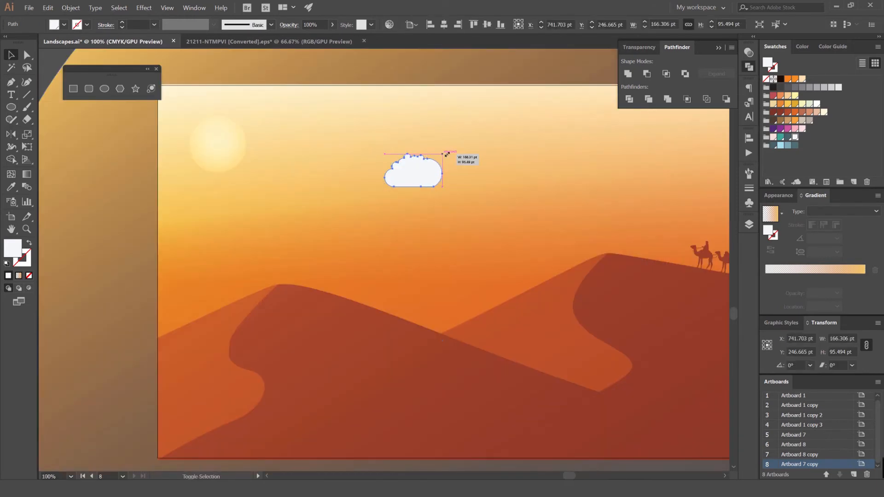
{"action": "left_click_drag", "start_coordinate": [449, 152], "coordinate": [450, 149]}
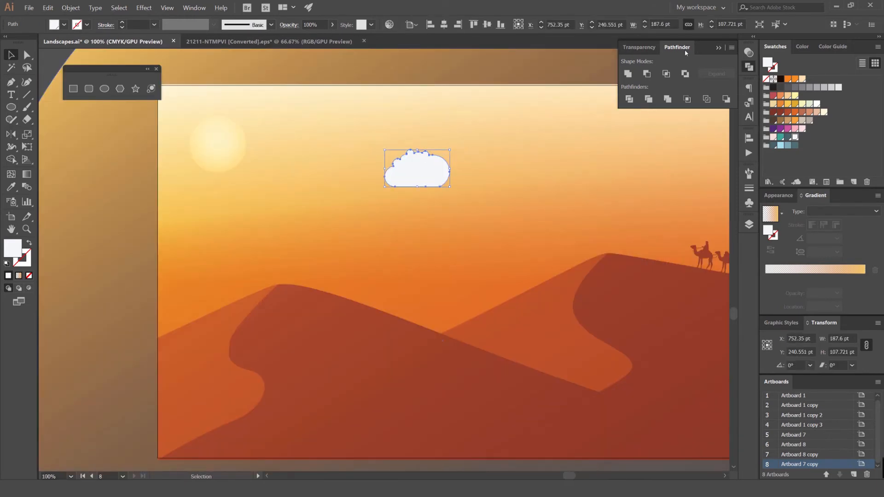
Set the cloud's blending mode to Overlay and its opacity to 50%.
{"action": "left_click", "coordinate": [744, 52]}
{"action": "scroll", "coordinate": [647, 65], "scroll_direction": "down", "scroll_amount": 4}
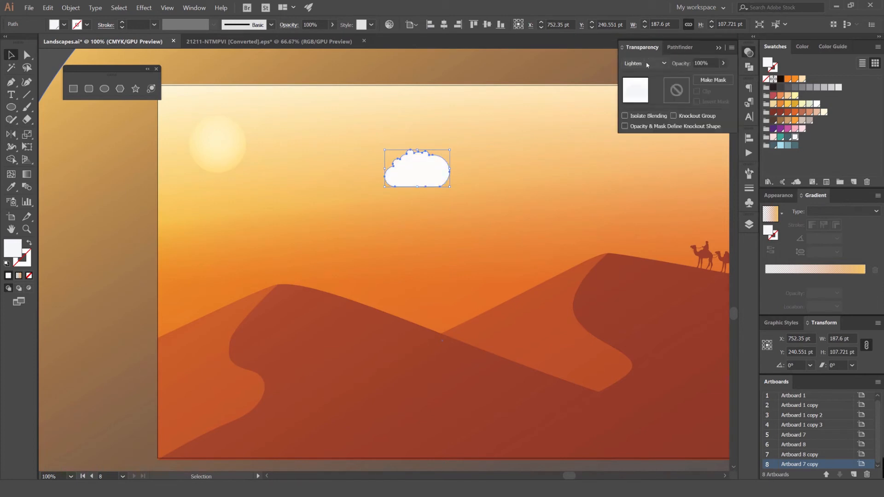
{"action": "scroll", "coordinate": [645, 61], "scroll_direction": "down", "scroll_amount": 1}
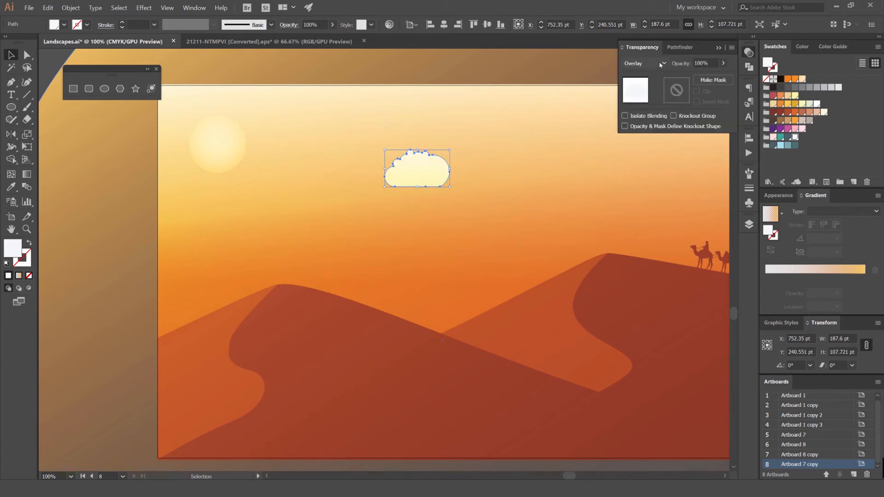
{"action": "type", "text": "50"}
{"action": "key", "text": "Return"}
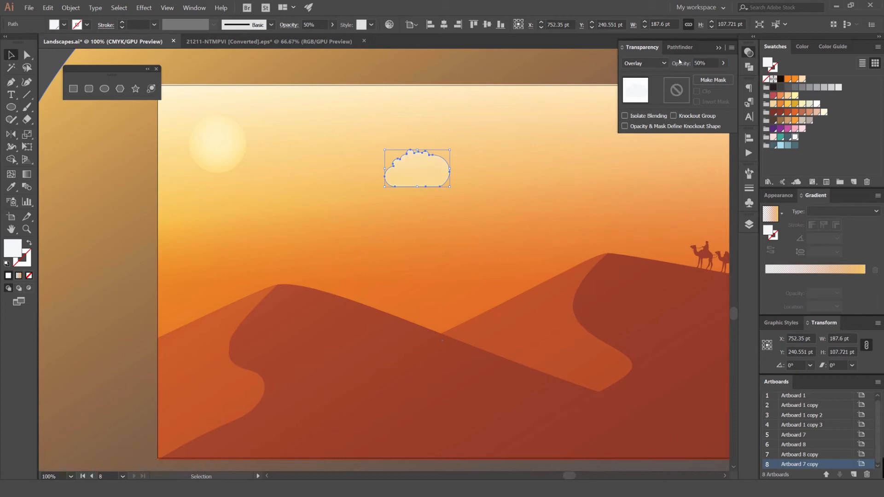
Lock the large glow circle that covers the desert scene.
{"action": "left_click", "coordinate": [579, 67]}
{"action": "scroll", "coordinate": [505, 92], "scroll_direction": "down", "scroll_amount": 3}
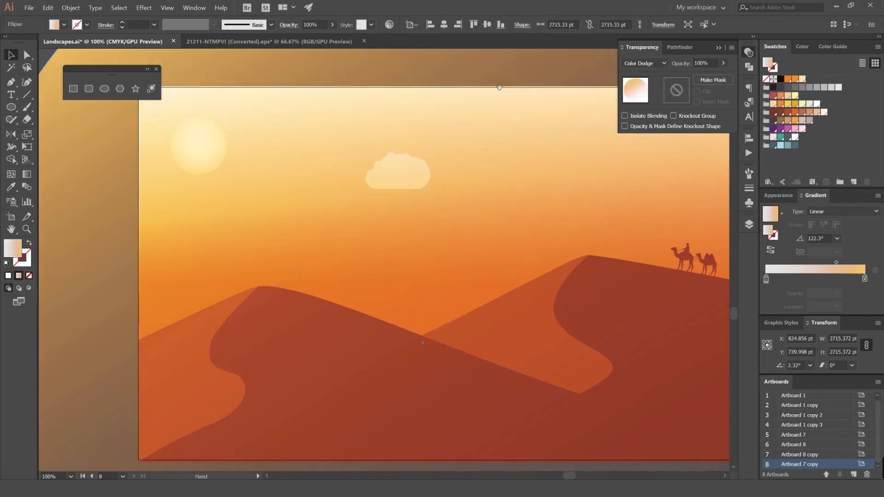
{"action": "scroll", "coordinate": [466, 118], "scroll_direction": "up", "scroll_amount": 2}
{"action": "left_click", "coordinate": [465, 118]}
{"action": "scroll", "coordinate": [467, 117], "scroll_direction": "down", "scroll_amount": 2}
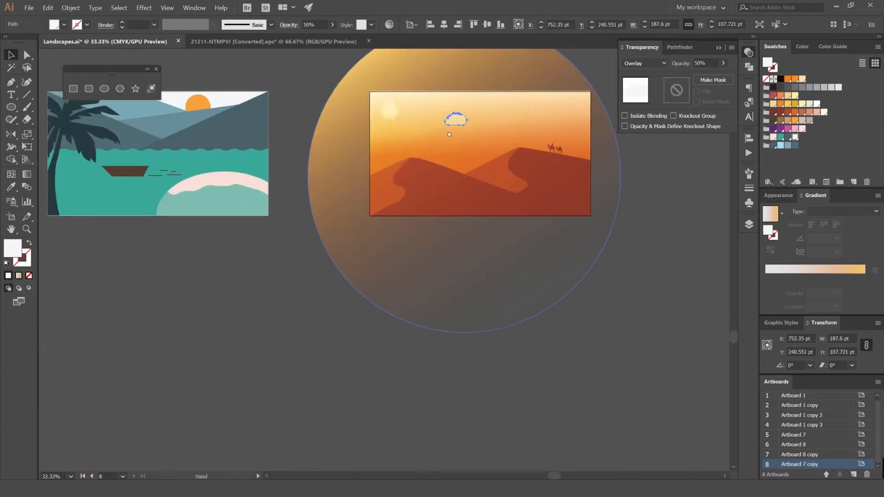
{"action": "left_click_drag", "start_coordinate": [579, 122], "coordinate": [537, 145]}
{"action": "scroll", "coordinate": [441, 140], "scroll_direction": "up", "scroll_amount": 2}
{"action": "left_click", "coordinate": [496, 71]}
{"action": "key", "text": "ctrl+2"}
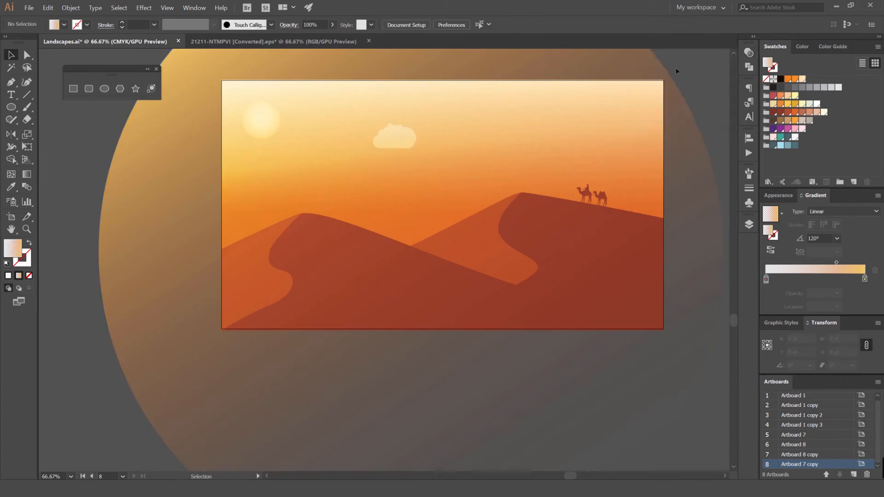
{"action": "left_click", "coordinate": [718, 47]}
Duplicate the cloud, flip the copy horizontally and place it just below the original.
{"action": "scroll", "coordinate": [437, 122], "scroll_direction": "up", "scroll_amount": 1}
{"action": "left_click_drag", "start_coordinate": [404, 144], "coordinate": [619, 125]}
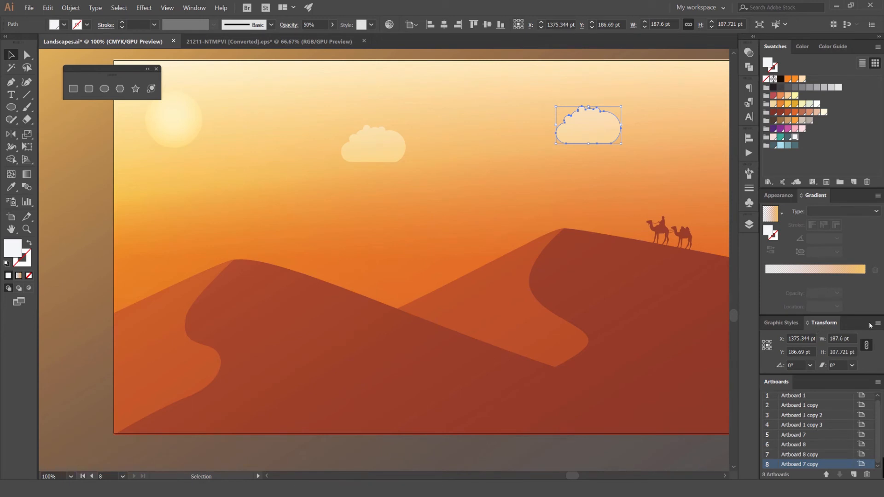
{"action": "left_click", "coordinate": [194, 8]}
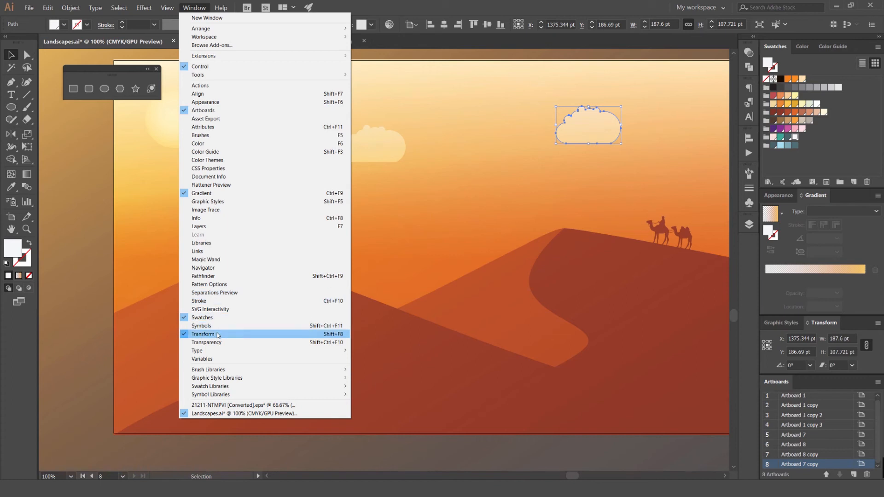
{"action": "left_click", "coordinate": [822, 326]}
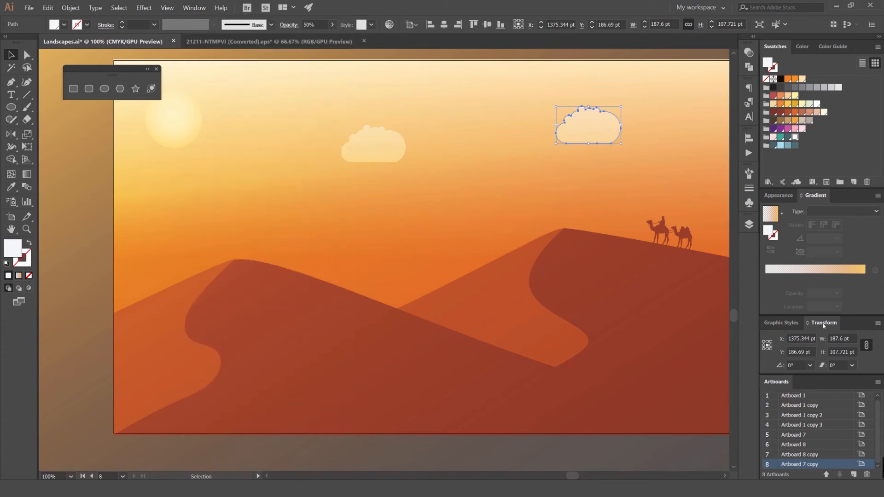
{"action": "left_click", "coordinate": [877, 324]}
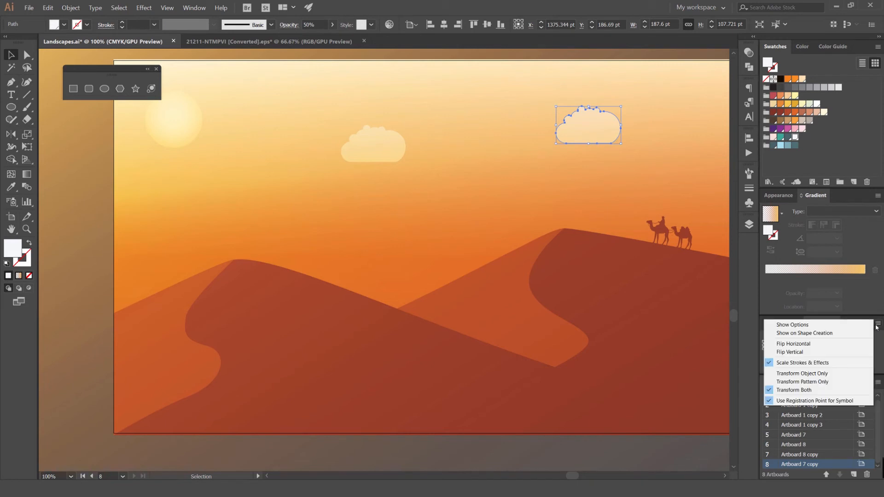
{"action": "left_click", "coordinate": [807, 344]}
{"action": "left_click_drag", "start_coordinate": [578, 134], "coordinate": [370, 197]}
Scale the flipped cloud down to about 102 pt wide and place small copies of it in the right part of the sky.
{"action": "scroll", "coordinate": [389, 187], "scroll_direction": "up", "scroll_amount": 2}
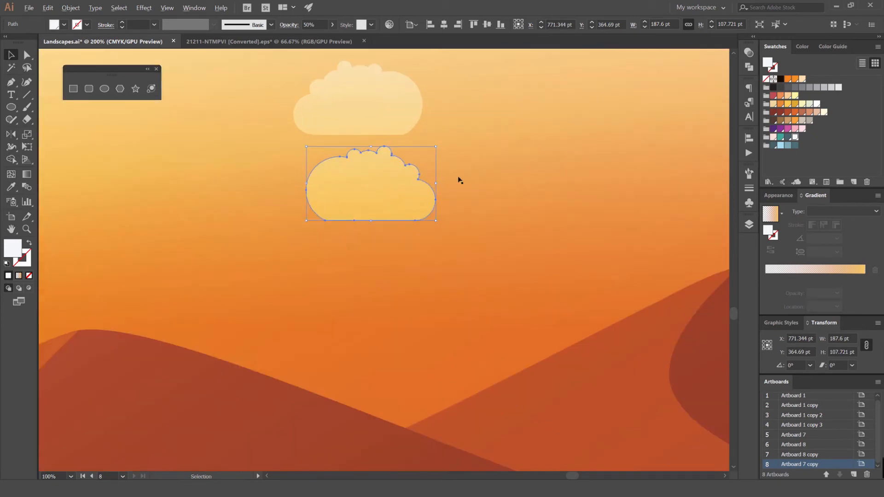
{"action": "left_click", "coordinate": [524, 162]}
{"action": "left_click", "coordinate": [371, 184]}
{"action": "scroll", "coordinate": [372, 185], "scroll_direction": "down", "scroll_amount": 3}
{"action": "left_click_drag", "start_coordinate": [373, 186], "coordinate": [639, 112]}
{"action": "left_click", "coordinate": [683, 107]}
{"action": "scroll", "coordinate": [503, 170], "scroll_direction": "up", "scroll_amount": 1}
Place another copy of the small cloud below the large cloud and flip it horizontally.
{"action": "left_click_drag", "start_coordinate": [495, 163], "coordinate": [347, 204]}
{"action": "left_click", "coordinate": [878, 322]}
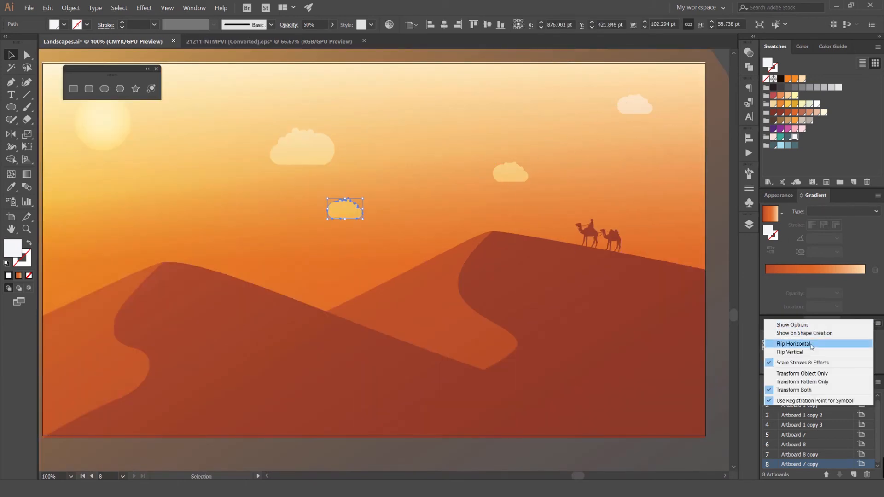
{"action": "left_click", "coordinate": [794, 344]}
Move the large cloud up and to the left, closer to the sun.
{"action": "left_click", "coordinate": [296, 140]}
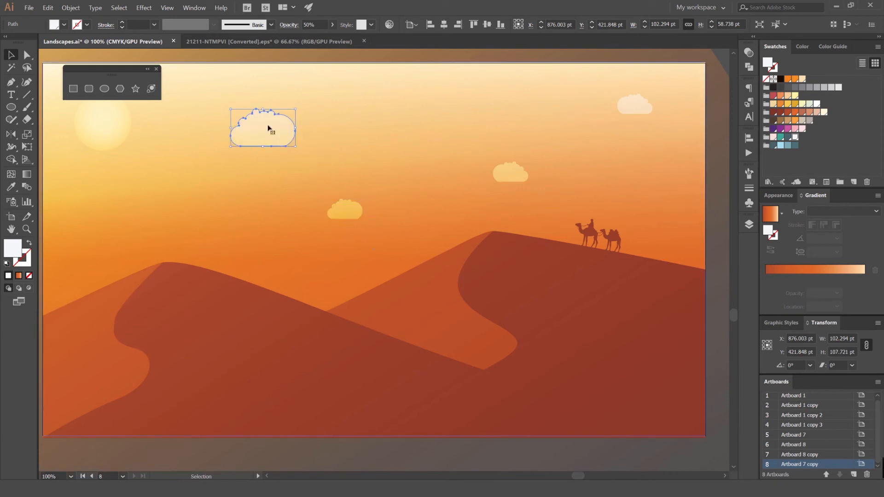
{"action": "scroll", "coordinate": [297, 138], "scroll_direction": "up", "scroll_amount": 3}
{"action": "scroll", "coordinate": [331, 160], "scroll_direction": "down", "scroll_amount": 2}
{"action": "left_click_drag", "start_coordinate": [422, 276], "coordinate": [273, 234]}
{"action": "scroll", "coordinate": [388, 250], "scroll_direction": "down", "scroll_amount": 2}
Move the small cloud from the sky's upper right corner onto the empty canvas beside the artboard.
{"action": "left_click", "coordinate": [537, 160]}
{"action": "left_click_drag", "start_coordinate": [454, 187], "coordinate": [615, 187]}
{"action": "left_click_drag", "start_coordinate": [629, 179], "coordinate": [524, 182]}
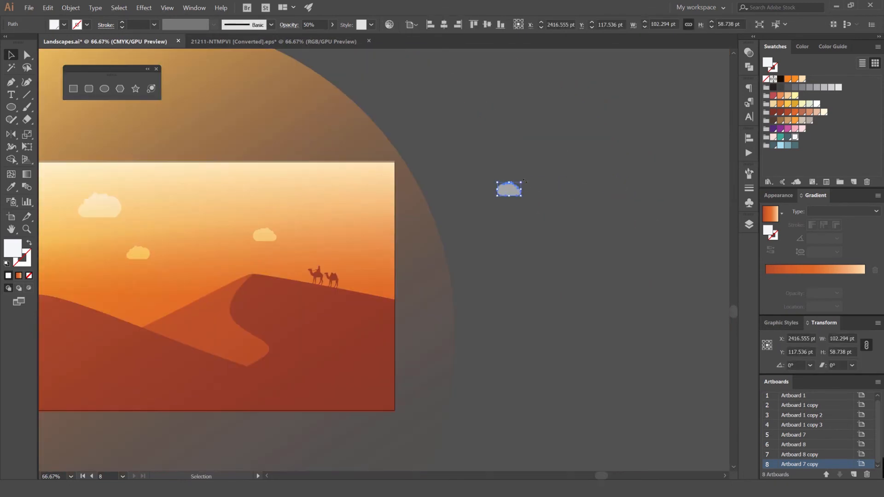
{"action": "left_click", "coordinate": [536, 177]}
Draw five circles of varying size over the left and right edges of the separated cloud, the last about 59 pt wide.
{"action": "scroll", "coordinate": [536, 188], "scroll_direction": "up", "scroll_amount": 4}
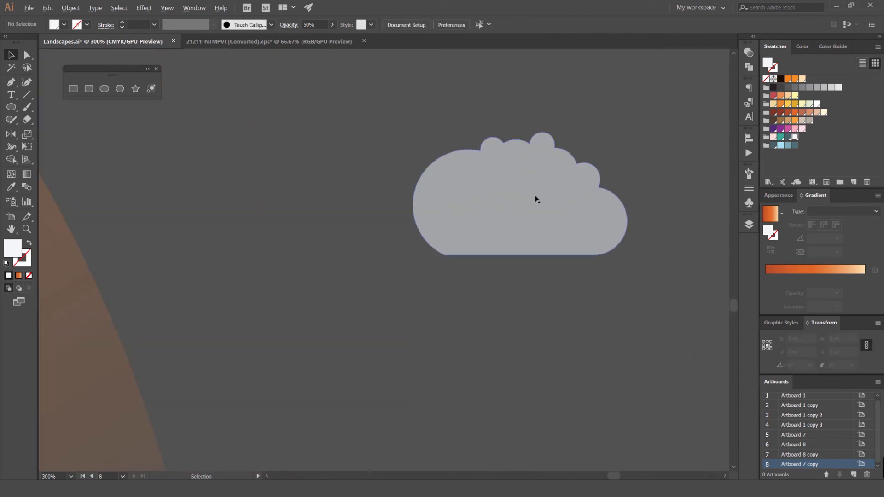
{"action": "key", "text": "l"}
{"action": "left_click_drag", "start_coordinate": [472, 158], "coordinate": [475, 170]}
{"action": "left_click_drag", "start_coordinate": [404, 162], "coordinate": [435, 193]}
{"action": "left_click_drag", "start_coordinate": [406, 217], "coordinate": [435, 245]}
{"action": "left_click_drag", "start_coordinate": [577, 163], "coordinate": [631, 218]}
{"action": "left_click_drag", "start_coordinate": [533, 132], "coordinate": [593, 192]}
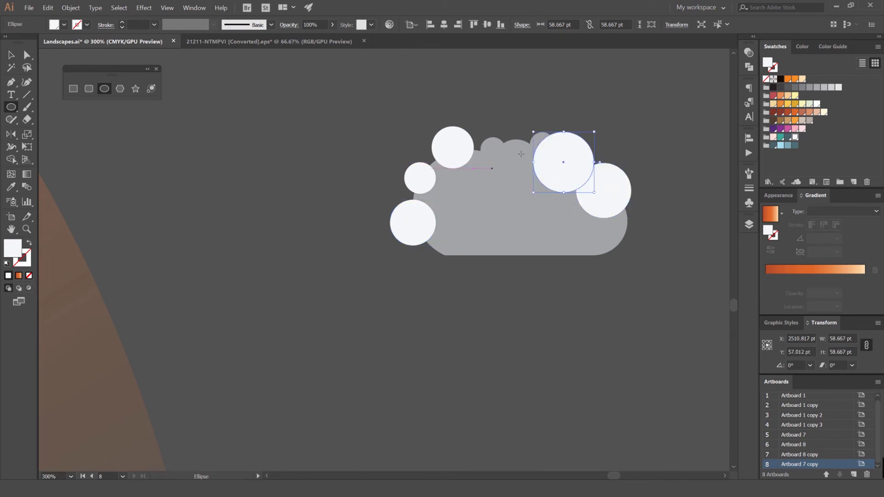
Select the cloud together with its five circles and unite them into a single white shape.
{"action": "key", "text": "v"}
{"action": "left_click_drag", "start_coordinate": [396, 251], "coordinate": [710, 85]}
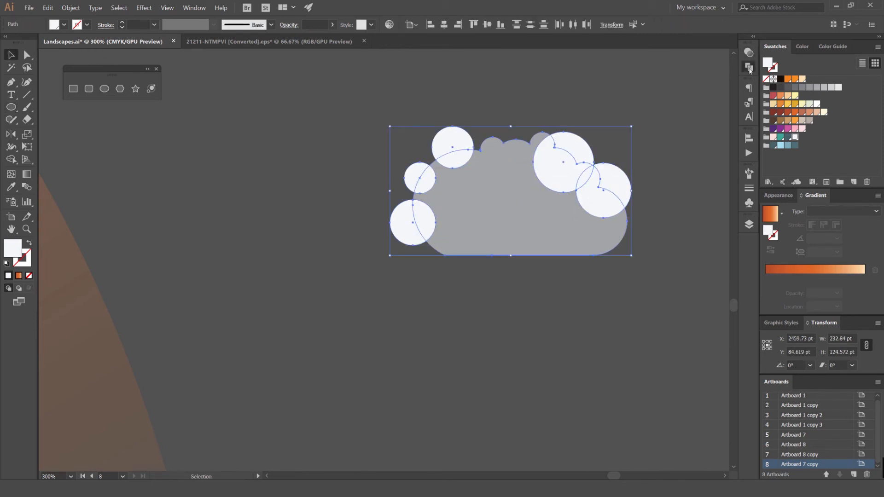
{"action": "left_click", "coordinate": [749, 67]}
{"action": "left_click", "coordinate": [627, 74]}
{"action": "scroll", "coordinate": [527, 166], "scroll_direction": "down", "scroll_amount": 4}
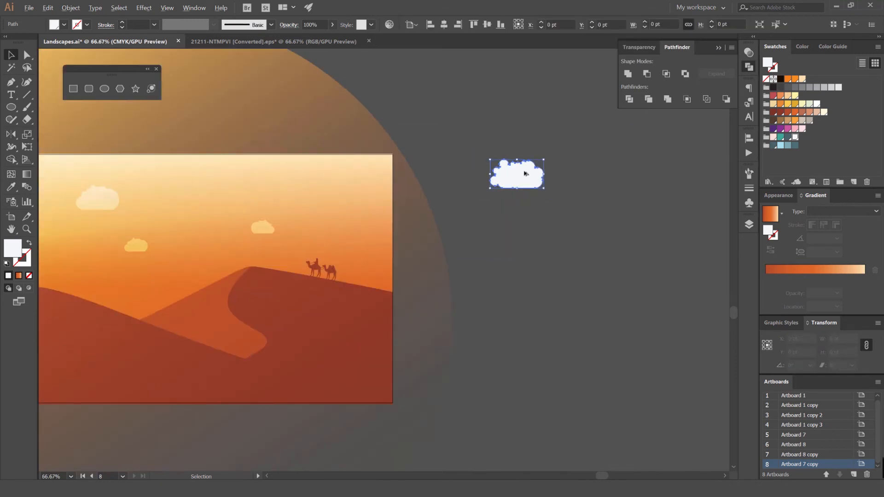
{"action": "scroll", "coordinate": [505, 183], "scroll_direction": "up", "scroll_amount": 4}
Draw two circles along the cloud's lower left edge, the larger about 101 pt wide, and shift the larger one up and left.
{"action": "left_click", "coordinate": [519, 238]}
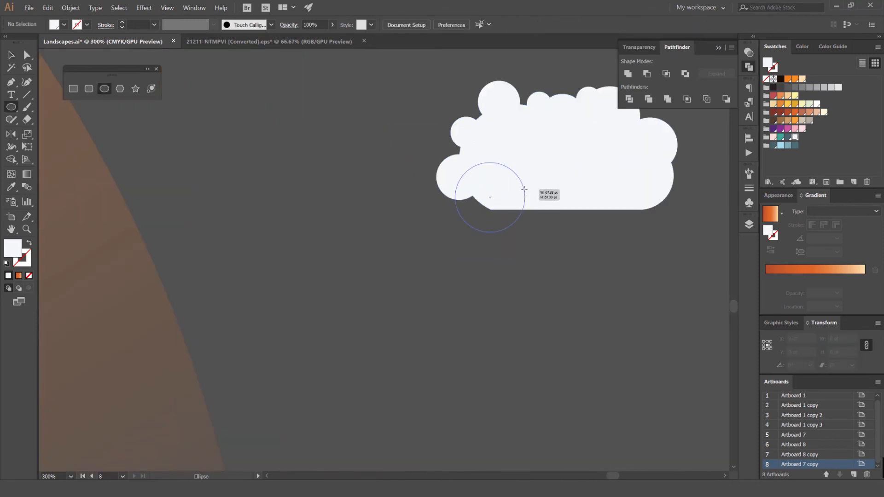
{"action": "key", "text": "v"}
{"action": "left_click_drag", "start_coordinate": [513, 189], "coordinate": [597, 147]}
{"action": "left_click_drag", "start_coordinate": [542, 179], "coordinate": [570, 178]}
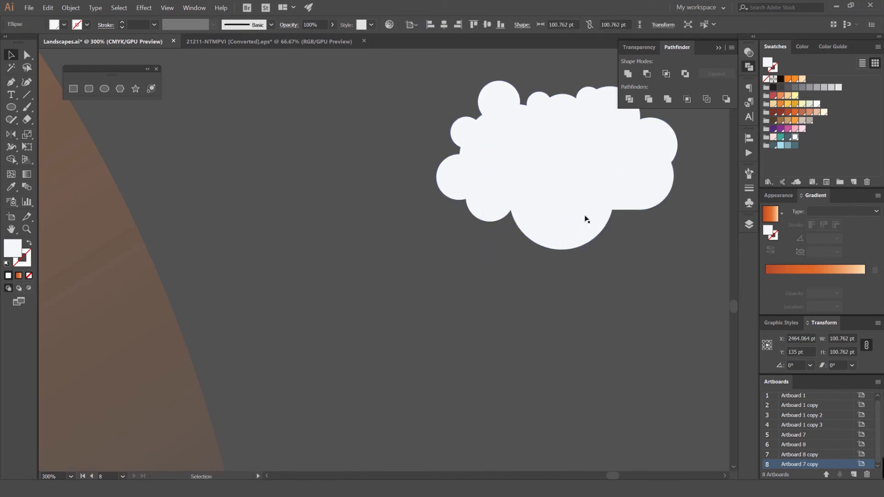
{"action": "left_click", "coordinate": [626, 223]}
{"action": "left_click_drag", "start_coordinate": [585, 218], "coordinate": [569, 193]}
{"action": "left_click", "coordinate": [655, 223]}
Unite the cloud and the two circles at its lower edge into one shape.
{"action": "left_click_drag", "start_coordinate": [656, 223], "coordinate": [584, 261]}
{"action": "left_click_drag", "start_coordinate": [581, 111], "coordinate": [365, 270]}
{"action": "left_click", "coordinate": [628, 74]}
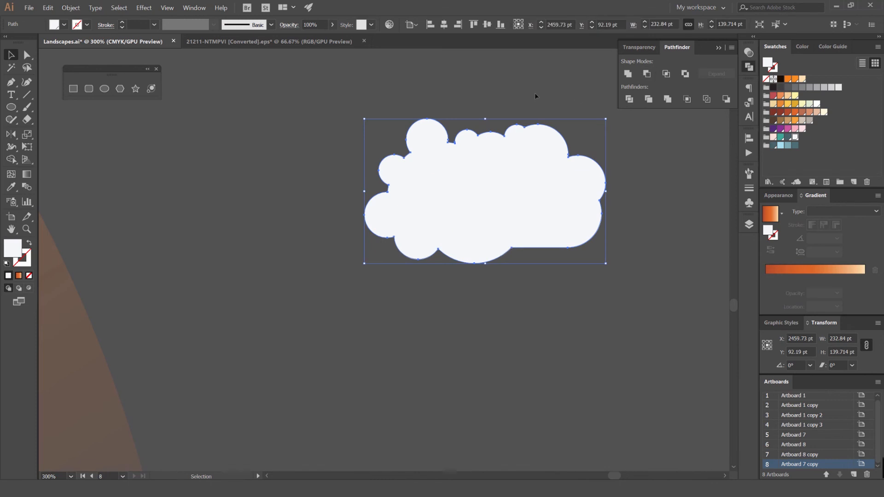
Move the reshaped cloud into the sky's upper right area and scale it down to about 87 pt wide.
{"action": "scroll", "coordinate": [532, 94], "scroll_direction": "down", "scroll_amount": 5}
{"action": "left_click_drag", "start_coordinate": [523, 117], "coordinate": [377, 124]}
{"action": "scroll", "coordinate": [378, 123], "scroll_direction": "up", "scroll_amount": 2}
{"action": "left_click_drag", "start_coordinate": [416, 73], "coordinate": [412, 118]}
{"action": "left_click", "coordinate": [495, 84]}
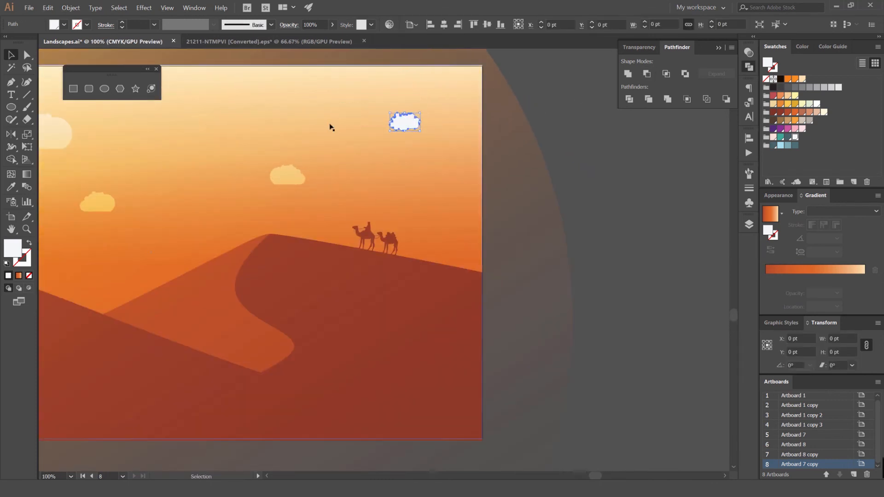
Give the upper right cloud the same 50% opacity as the existing small cloud above the right dune.
{"action": "scroll", "coordinate": [331, 128], "scroll_direction": "up", "scroll_amount": 1}
{"action": "left_click", "coordinate": [752, 52]}
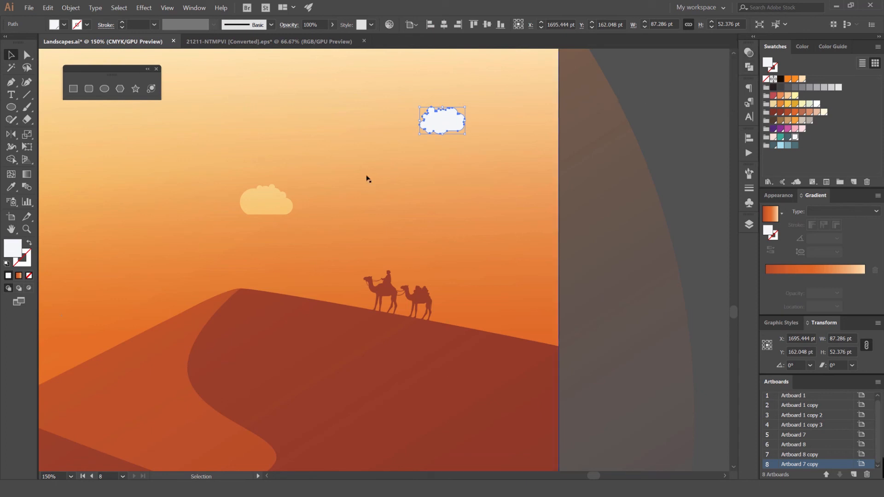
{"action": "left_click", "coordinate": [270, 197]}
{"action": "key", "text": "v"}
{"action": "left_click", "coordinate": [651, 96]}
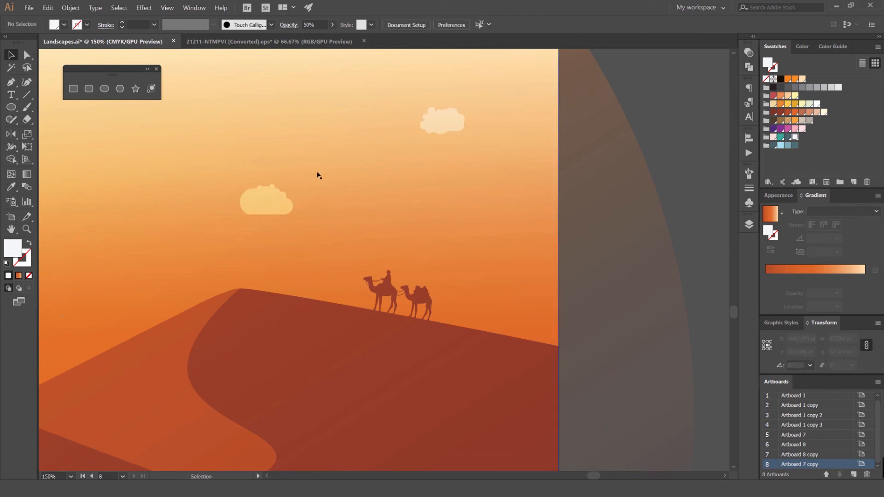
{"action": "scroll", "coordinate": [316, 175], "scroll_direction": "down", "scroll_amount": 2}
{"action": "left_click", "coordinate": [372, 156]}
{"action": "key", "text": "ctrl"}
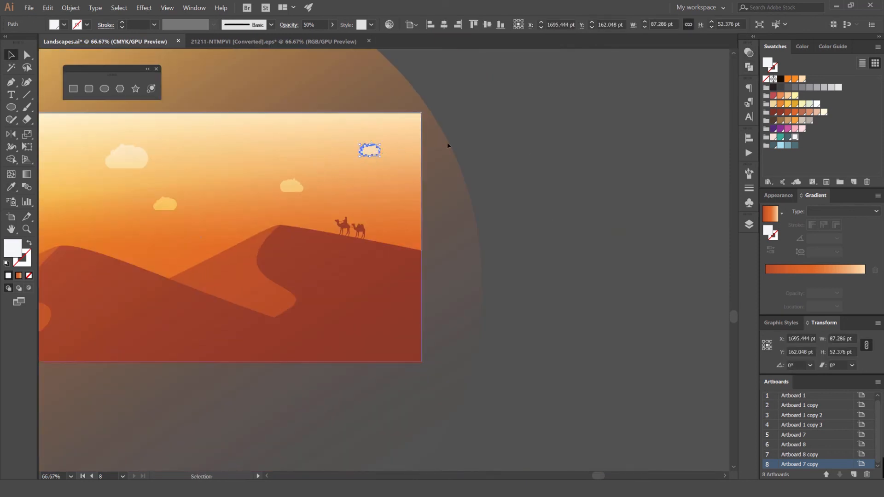
{"action": "key", "text": "ctrl+f"}
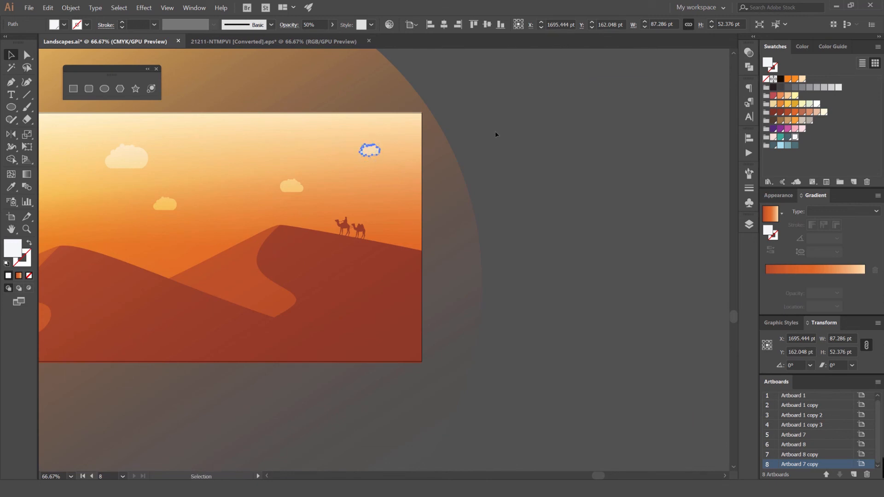
{"action": "left_click_drag", "start_coordinate": [370, 150], "coordinate": [292, 185]}
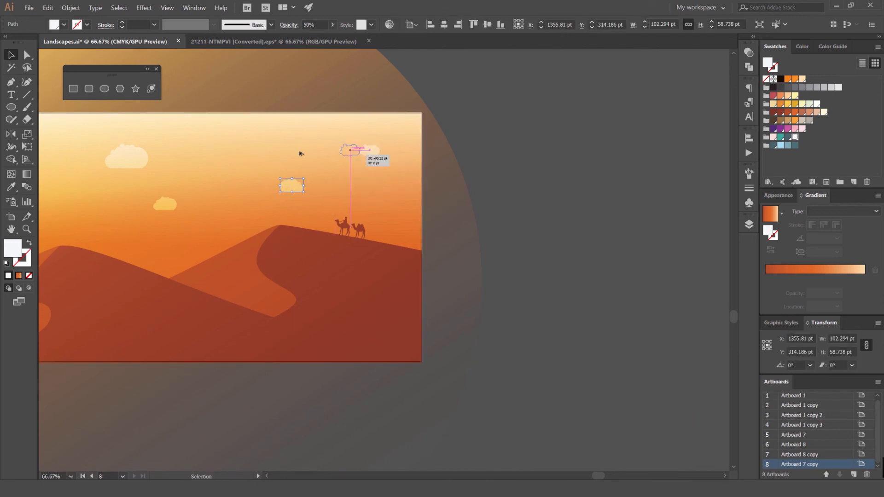
{"action": "left_click_drag", "start_coordinate": [267, 153], "coordinate": [267, 154]}
{"action": "key", "text": "ctrl+z"}
Nudge the upper right cloud closer to the sky's corner and raise the neighbouring cloud above the right dune.
{"action": "left_click_drag", "start_coordinate": [380, 144], "coordinate": [390, 138]}
{"action": "left_click", "coordinate": [499, 127]}
{"action": "left_click_drag", "start_coordinate": [498, 126], "coordinate": [623, 98]}
{"action": "left_click", "coordinate": [425, 158]}
{"action": "mouse_move", "coordinate": [428, 151]}
{"action": "left_mouse_down"}
{"action": "mouse_move", "coordinate": [441, 144]}
{"action": "mouse_move", "coordinate": [426, 141]}
{"action": "left_mouse_up"}
Move the smallest cloud right and slightly up, and shift the large cloud and the cloud above the right dune slightly left.
{"action": "left_click_drag", "start_coordinate": [293, 175], "coordinate": [319, 168]}
{"action": "left_click_drag", "start_coordinate": [255, 131], "coordinate": [248, 131]}
{"action": "left_click_drag", "start_coordinate": [410, 148], "coordinate": [401, 148]}
{"action": "left_click", "coordinate": [648, 126]}
{"action": "scroll", "coordinate": [647, 127], "scroll_direction": "down", "scroll_amount": 2}
{"action": "left_click_drag", "start_coordinate": [611, 134], "coordinate": [525, 146]}
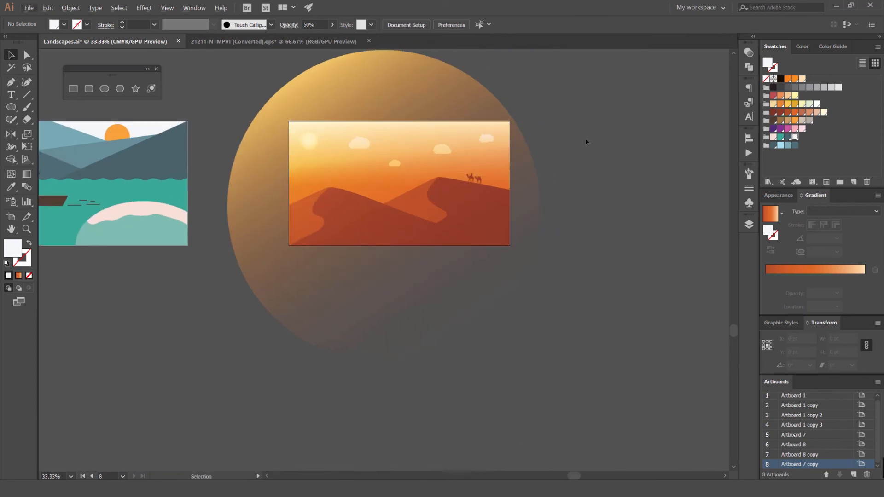
{"action": "scroll", "coordinate": [396, 160], "scroll_direction": "up", "scroll_amount": 1}
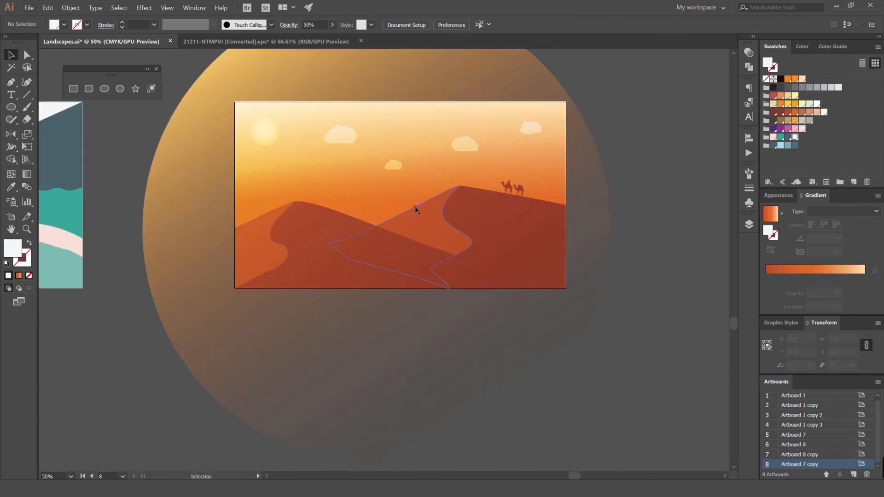
{"action": "scroll", "coordinate": [371, 199], "scroll_direction": "up", "scroll_amount": 1}
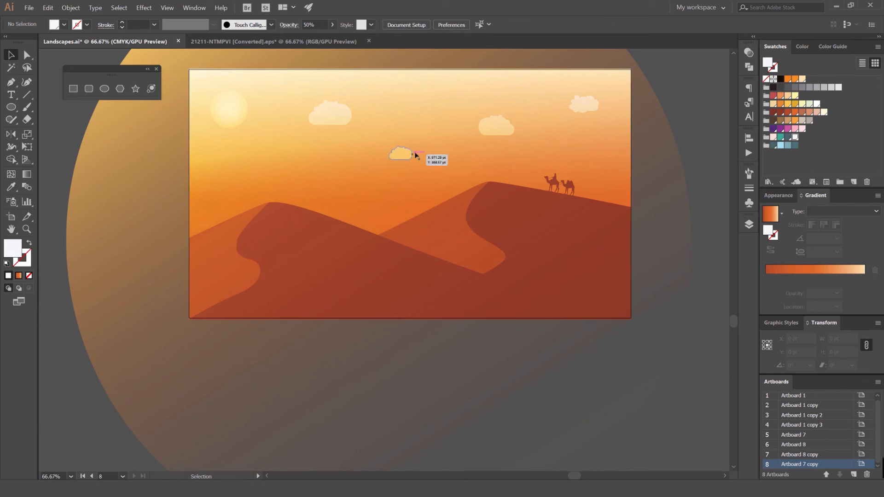
{"action": "scroll", "coordinate": [300, 241], "scroll_direction": "up", "scroll_amount": 3}
{"action": "scroll", "coordinate": [387, 202], "scroll_direction": "down", "scroll_amount": 5}
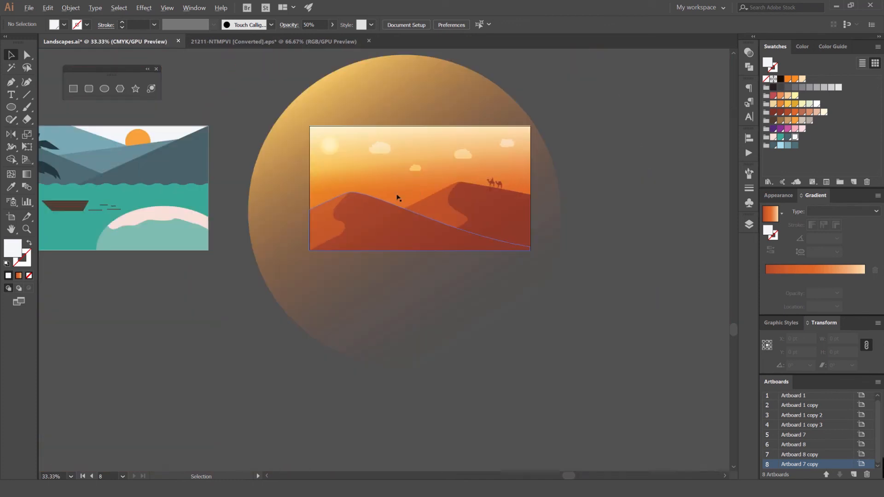